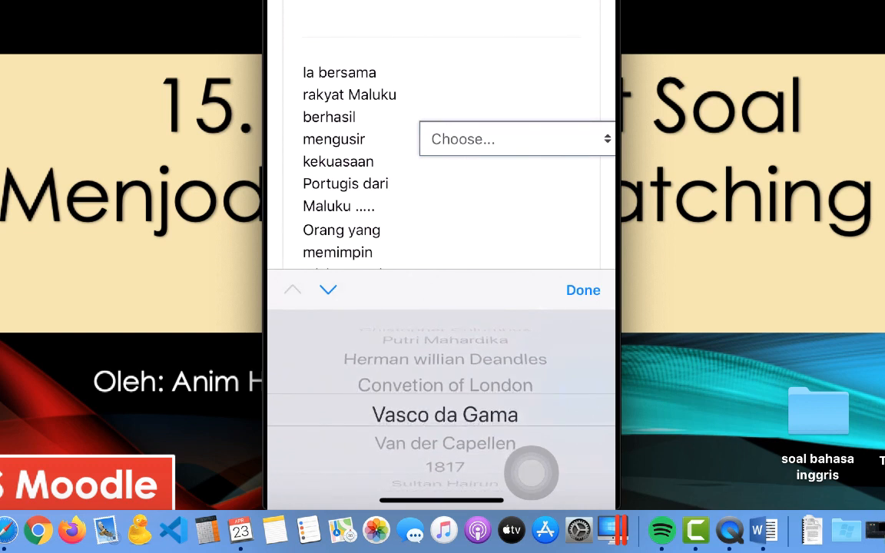
# Match the statement about driving Portuguese power out of Maluku with "Sultan Baabullah".
pyautogui.scroll(-1, 445, 410)
pyautogui.scroll(-3, 532, 473)
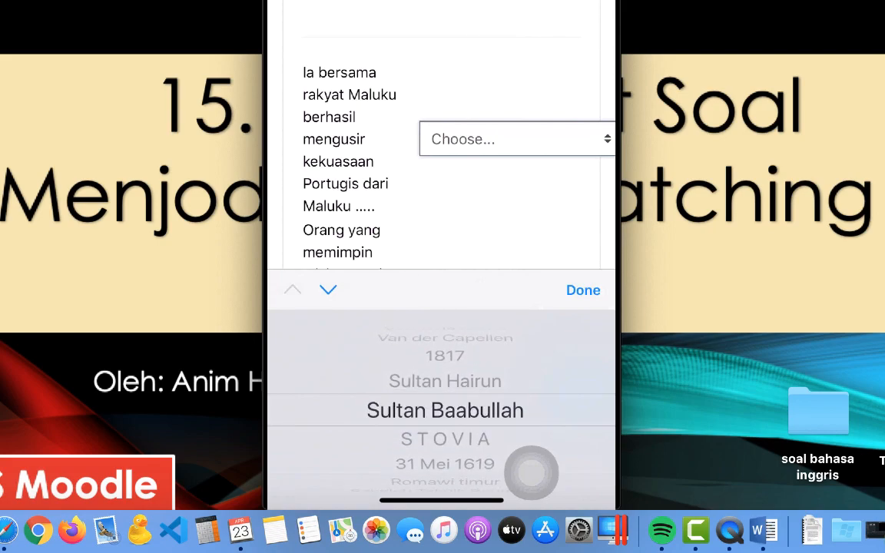
pyautogui.click(583, 291)
# Match the statement about the Portuguese spice mission that reached India in 1498 with "1817".
pyautogui.scroll(-2, 441, 269)
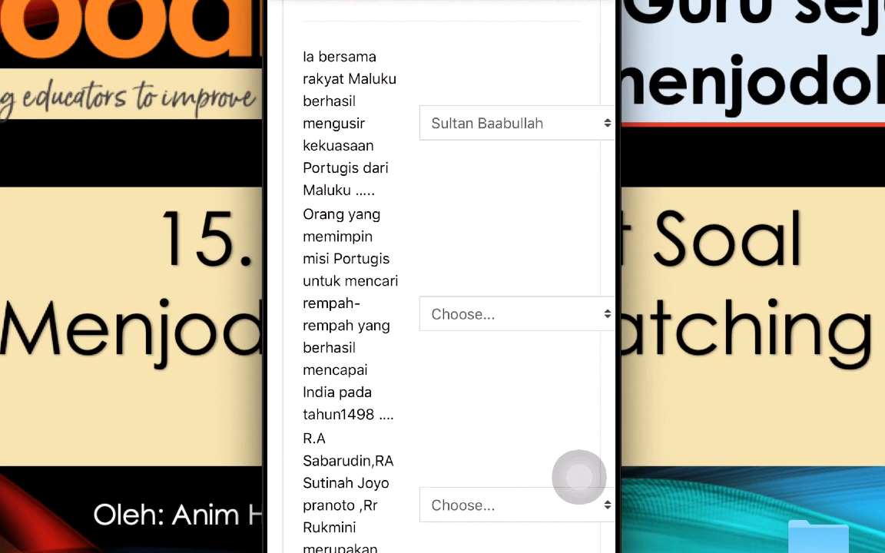
pyautogui.click(517, 314)
pyautogui.scroll(-3, 441, 523)
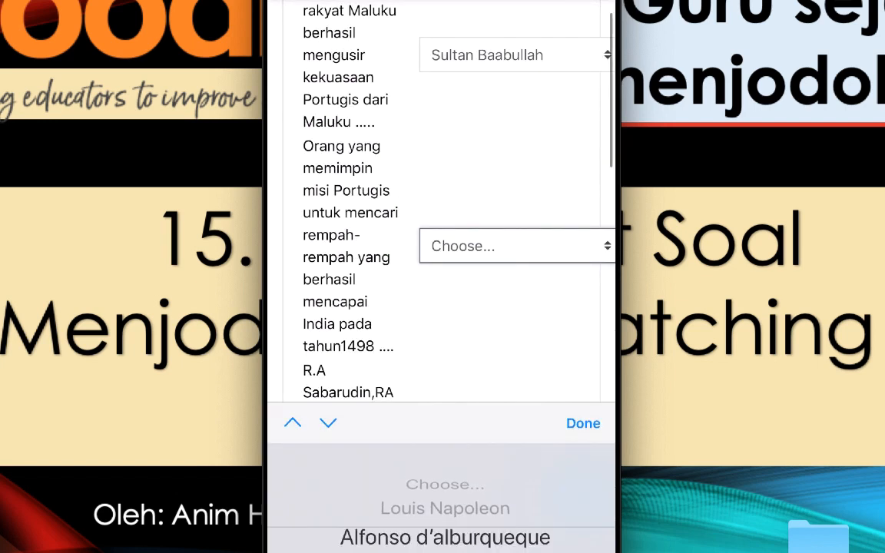
pyautogui.scroll(-2, 441, 531)
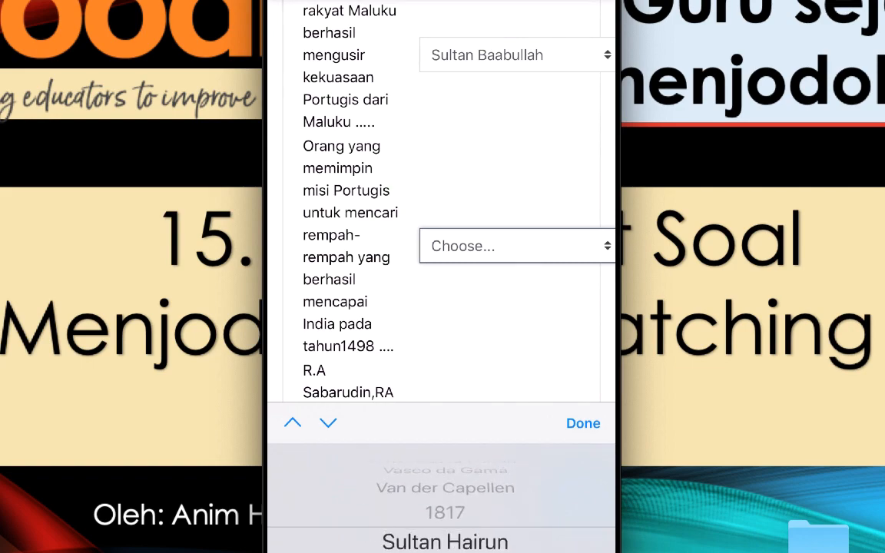
pyautogui.click(584, 424)
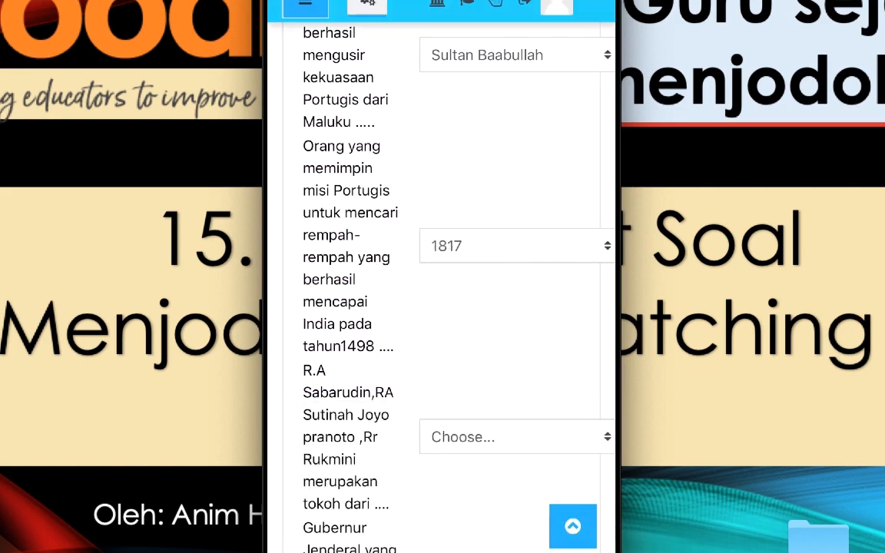
# Go to the next page of the Soal menjodohkan quiz, leaving the remaining matches of question 1 unanswered.
pyautogui.scroll(-18, 441, 307)
pyautogui.scroll(6, 579, 478)
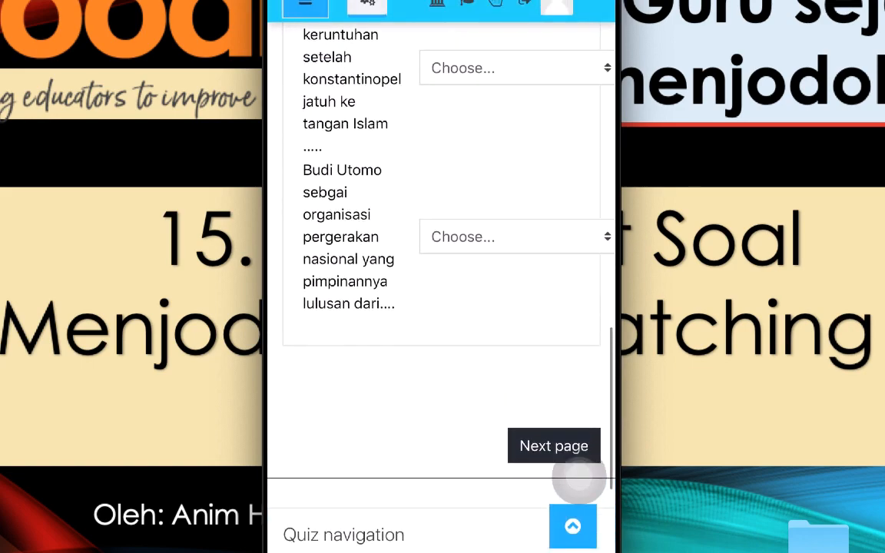
pyautogui.click(554, 452)
# Match question 2's statement about the English trading fleet leader in Aceh in 1602 with "Convetion of London".
pyautogui.scroll(-7, 441, 307)
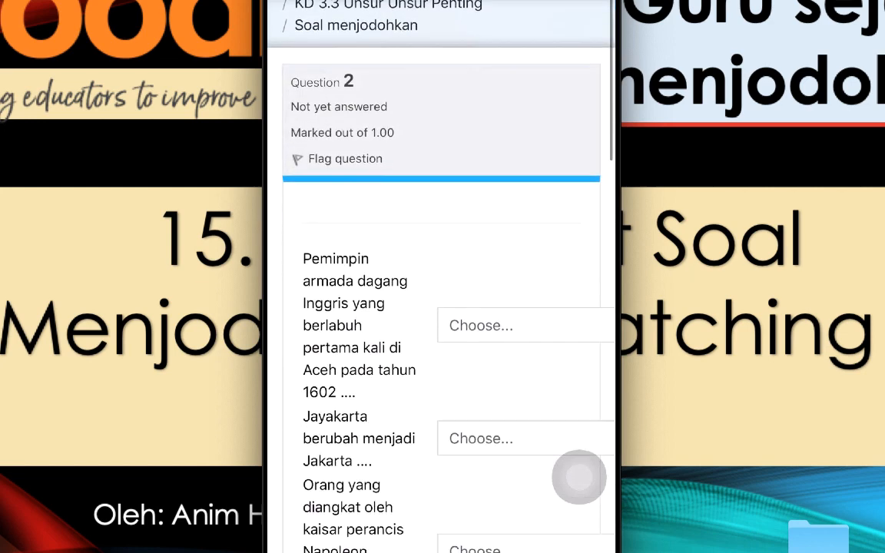
pyautogui.click(525, 223)
pyautogui.scroll(-3, 441, 530)
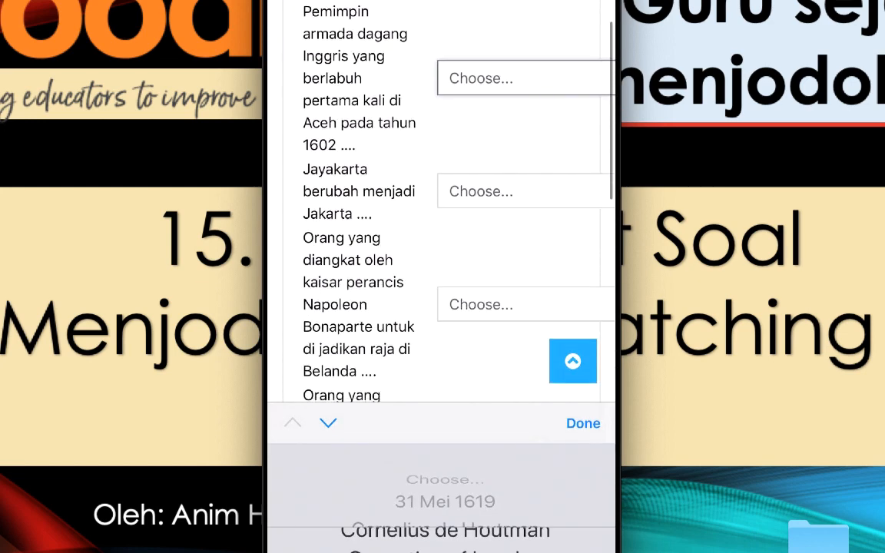
pyautogui.click(583, 423)
# Choose answers for the Jayakarta statement and one more statement further down in question 2.
pyautogui.click(526, 177)
pyautogui.scroll(-2, 444, 531)
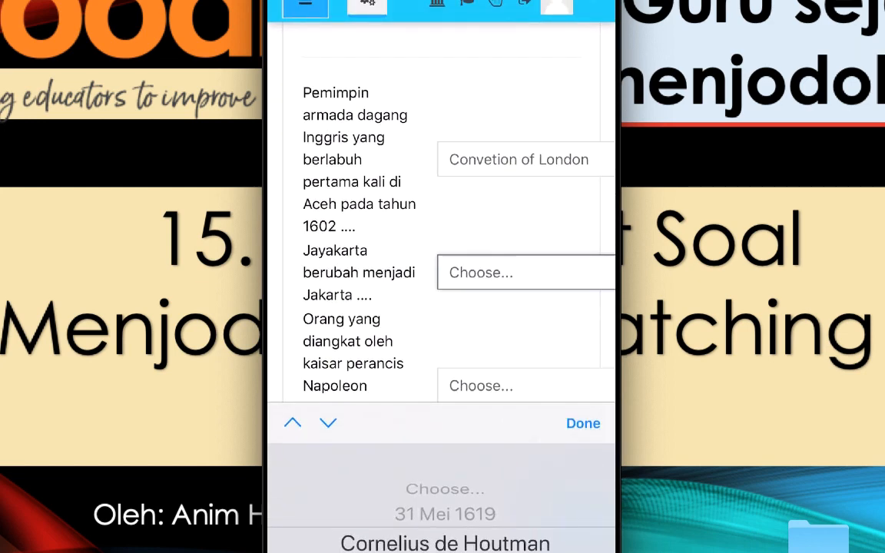
pyautogui.click(584, 423)
pyautogui.scroll(-4, 441, 308)
pyautogui.click(494, 280)
pyautogui.scroll(-3, 444, 530)
pyautogui.scroll(-1, 444, 531)
pyautogui.click(583, 423)
# Finish the quiz attempt from question 2, submit all answers and confirm the submission.
pyautogui.scroll(-10, 580, 478)
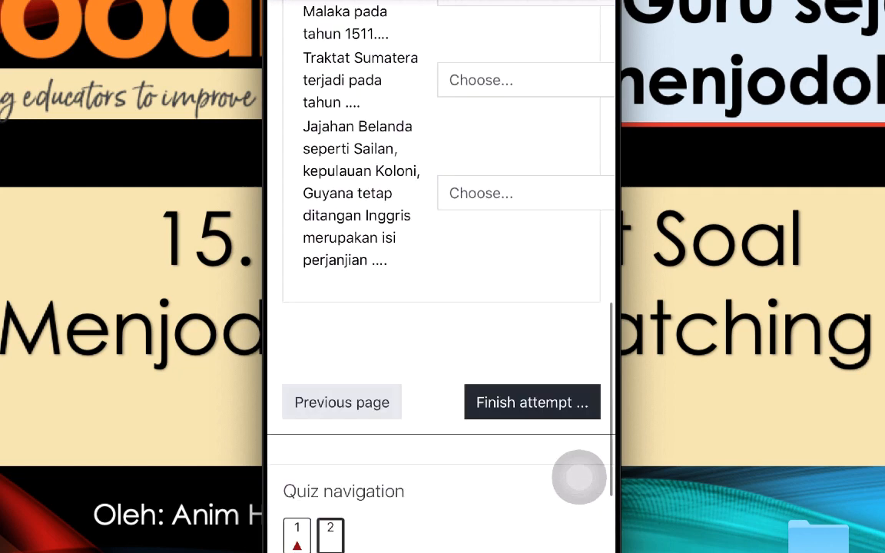
pyautogui.click(531, 293)
pyautogui.scroll(-3, 441, 307)
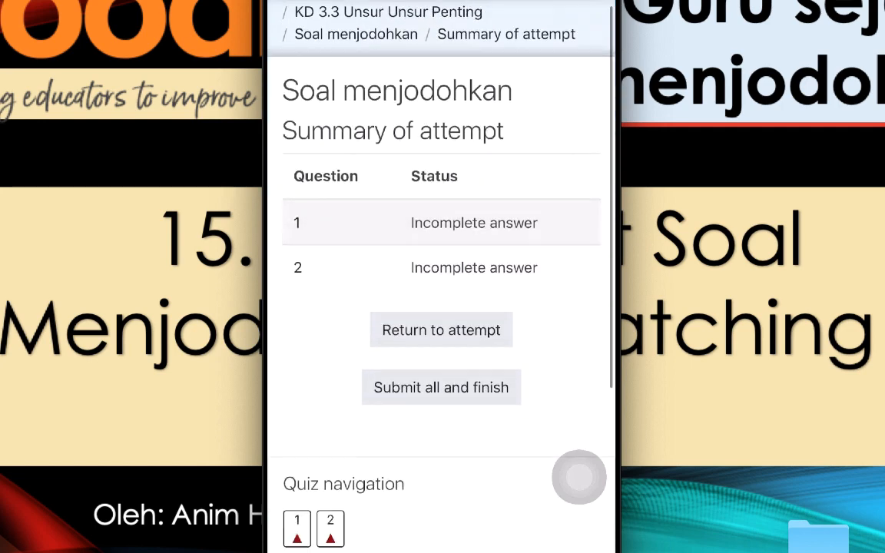
pyautogui.click(441, 373)
pyautogui.click(380, 122)
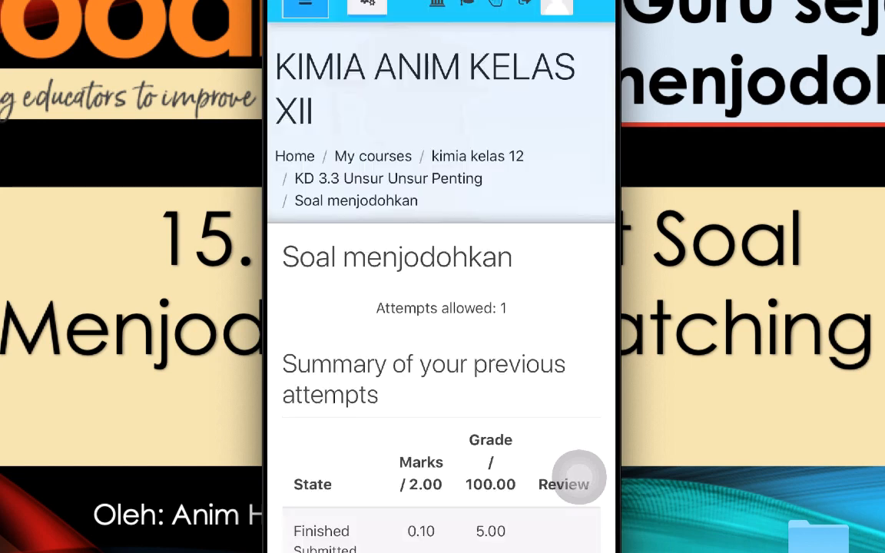
# Examine the attempt summary of the Soal menjodohkan quiz, including marks, final grade and remaining attempts.
pyautogui.scroll(-3, 580, 478)
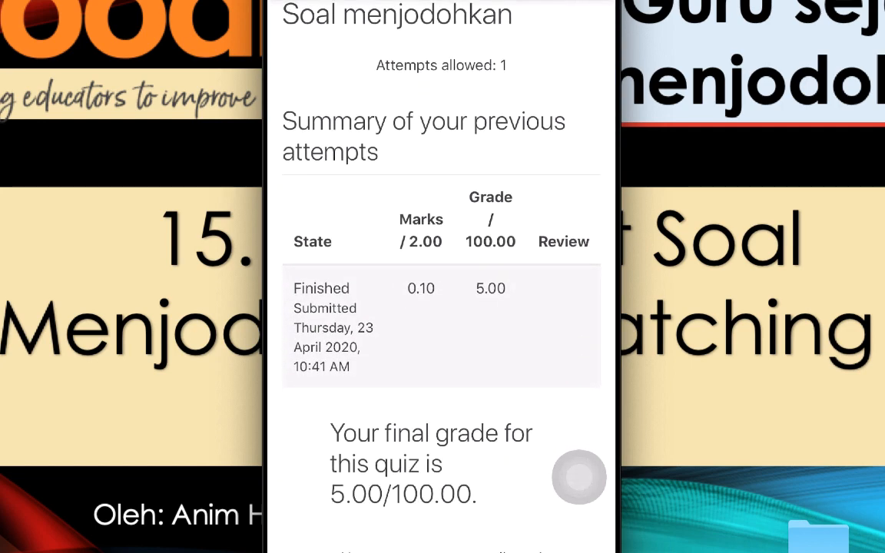
pyautogui.scroll(-2, 580, 477)
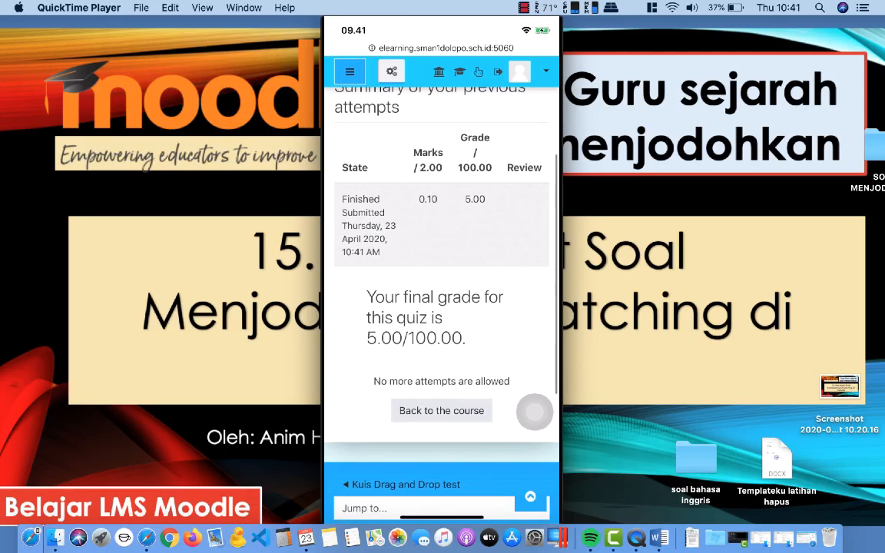
pyautogui.scroll(-2, 535, 412)
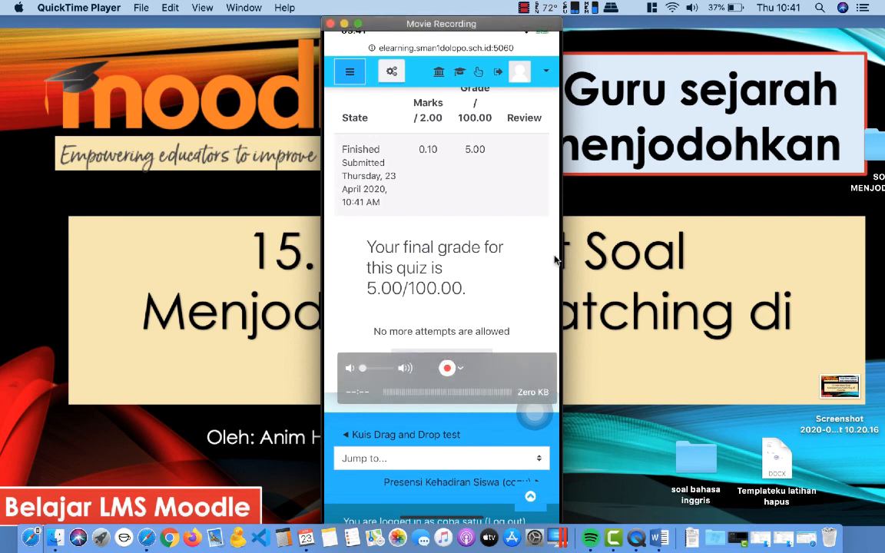
pyautogui.scroll(-2, 535, 412)
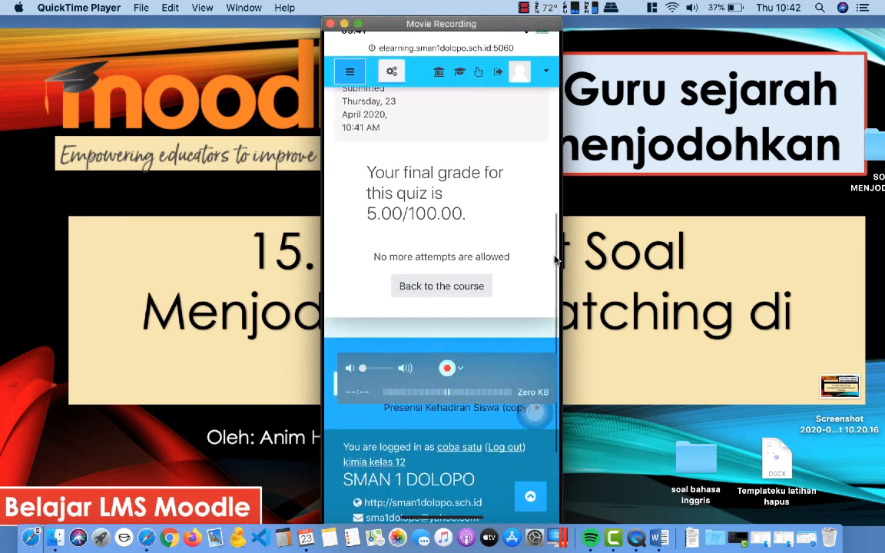
pyautogui.scroll(3, 535, 413)
pyautogui.scroll(4, 535, 413)
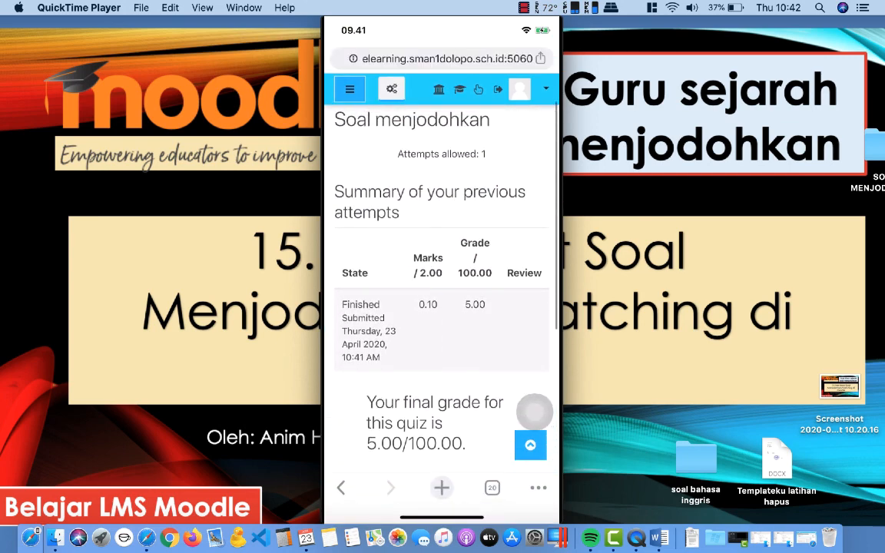
pyautogui.scroll(-6, 535, 413)
pyautogui.scroll(-4, 535, 413)
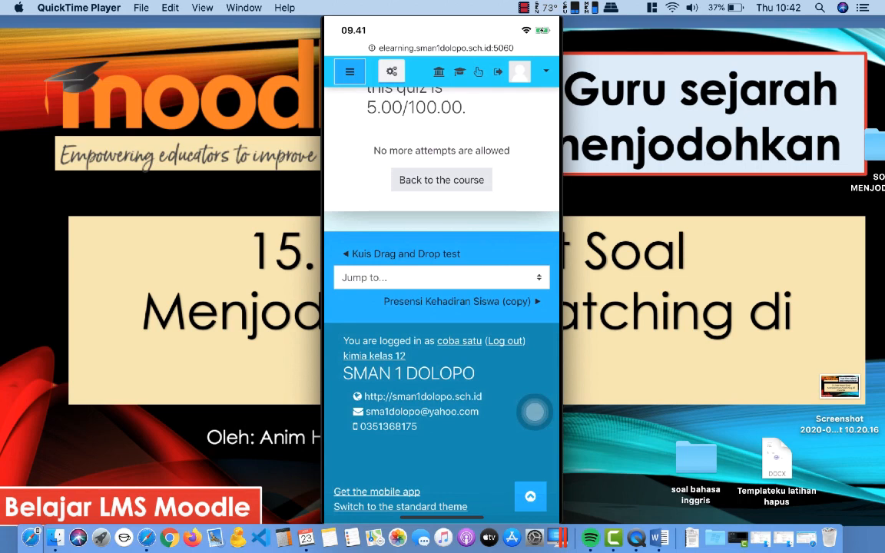
pyautogui.scroll(2, 535, 412)
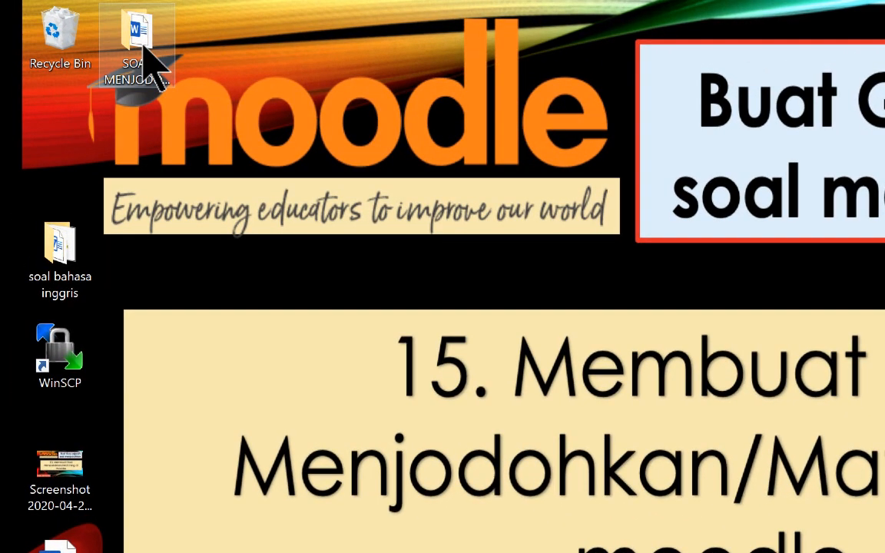
# Open the Word document "kiriman soal.docx" from the SOAL MENJODOHKAN folder on the Windows desktop.
pyautogui.doubleClick(81, 31)
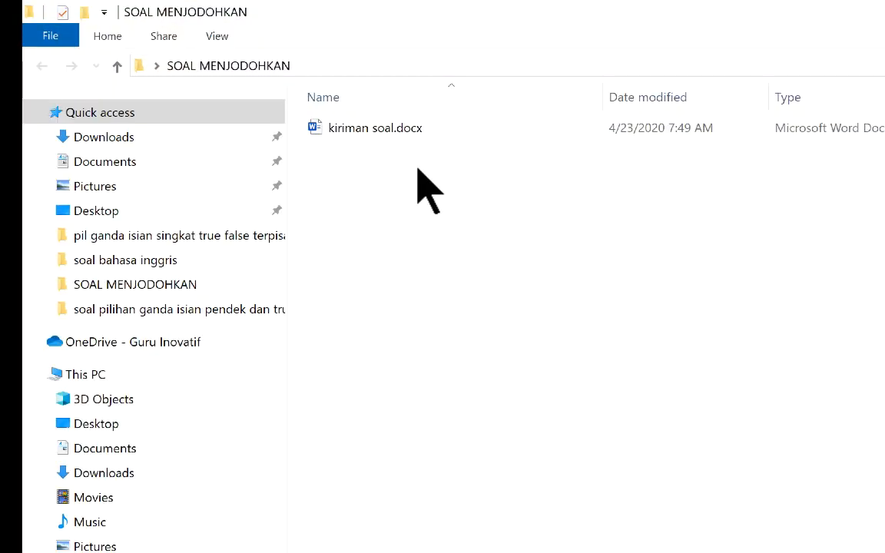
pyautogui.doubleClick(390, 132)
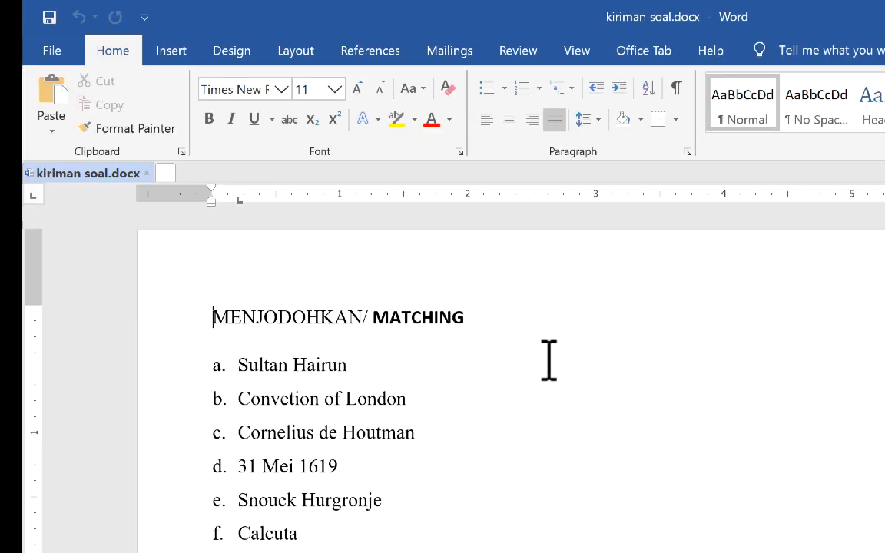
# Examine the lettered answer options a to t and the numbered matching statements with their answer keys.
pyautogui.scroll(-3, 508, 366)
pyautogui.scroll(-9, 506, 370)
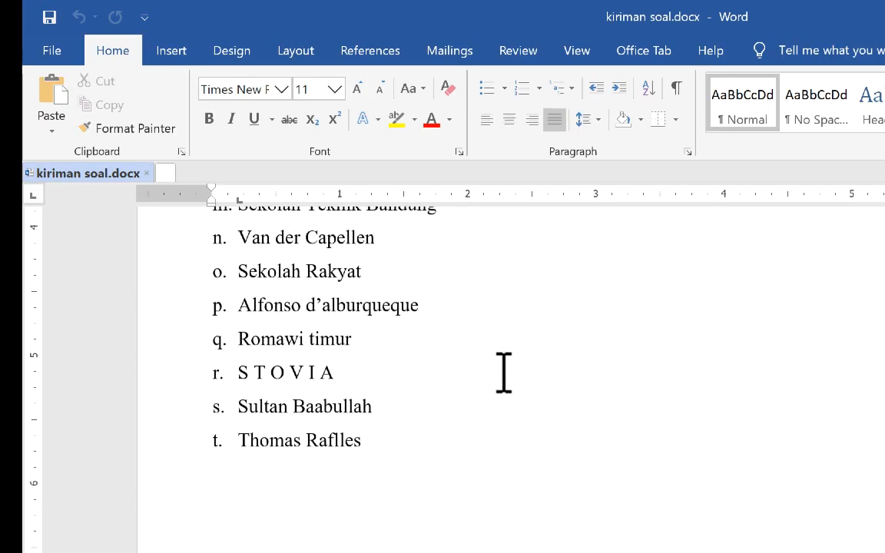
pyautogui.scroll(10, 503, 372)
pyautogui.scroll(2, 503, 373)
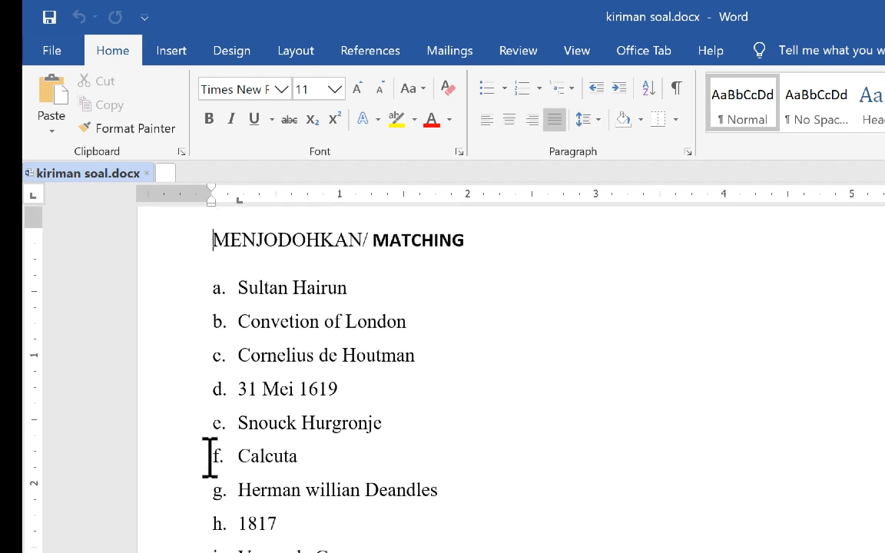
pyautogui.scroll(-12, 399, 390)
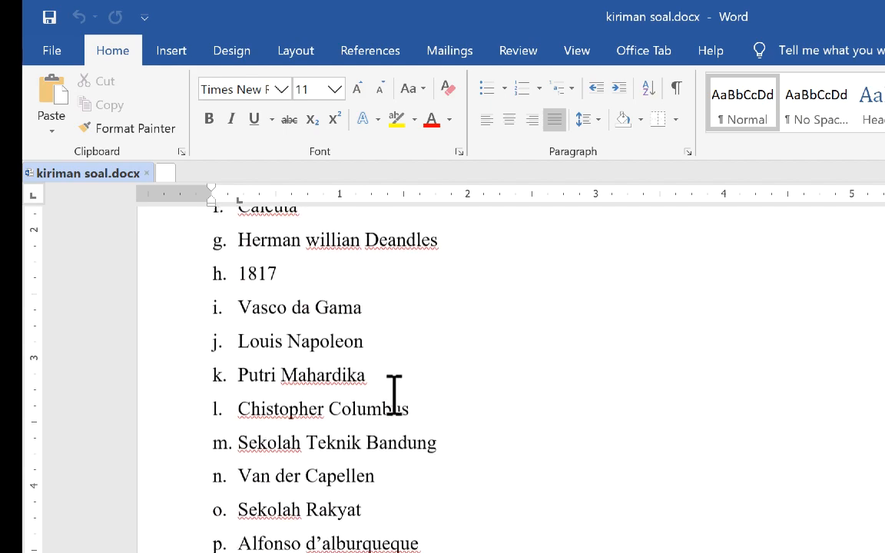
pyautogui.scroll(-3, 394, 397)
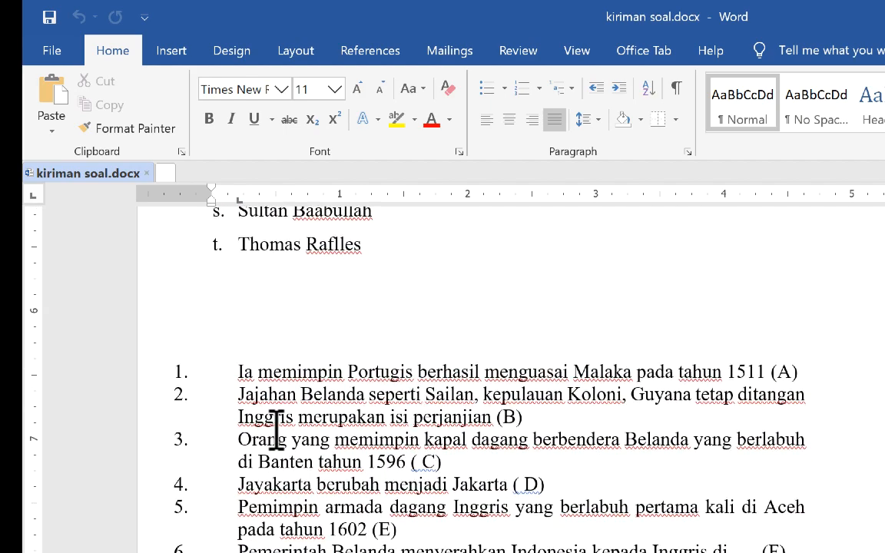
pyautogui.scroll(3, 427, 527)
pyautogui.scroll(-14, 427, 527)
pyautogui.scroll(-10, 427, 527)
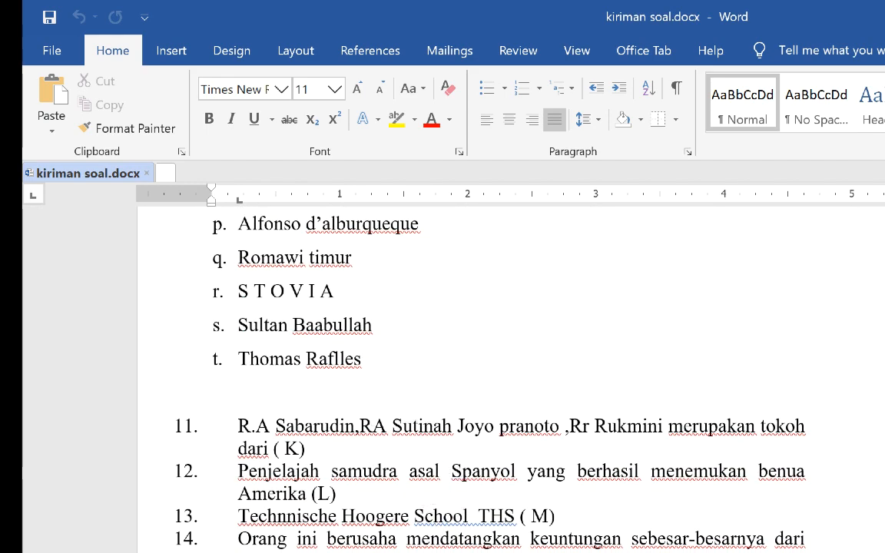
pyautogui.scroll(-5, 381, 516)
pyautogui.scroll(20, 381, 516)
pyautogui.scroll(4, 382, 510)
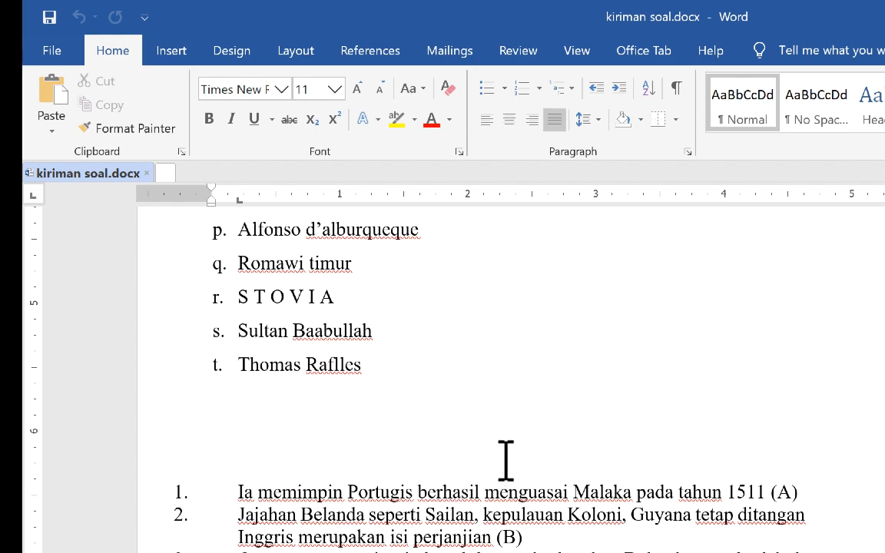
pyautogui.scroll(-5, 506, 459)
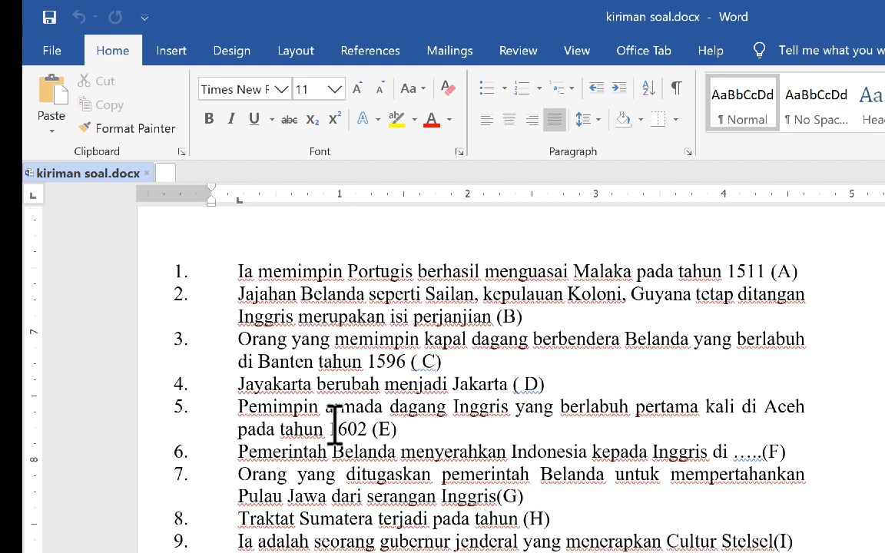
# Restart the numbering of the second set of statements, beginning with item 11, as a new list starting at 1.
pyautogui.scroll(-5, 336, 423)
pyautogui.scroll(-15, 336, 434)
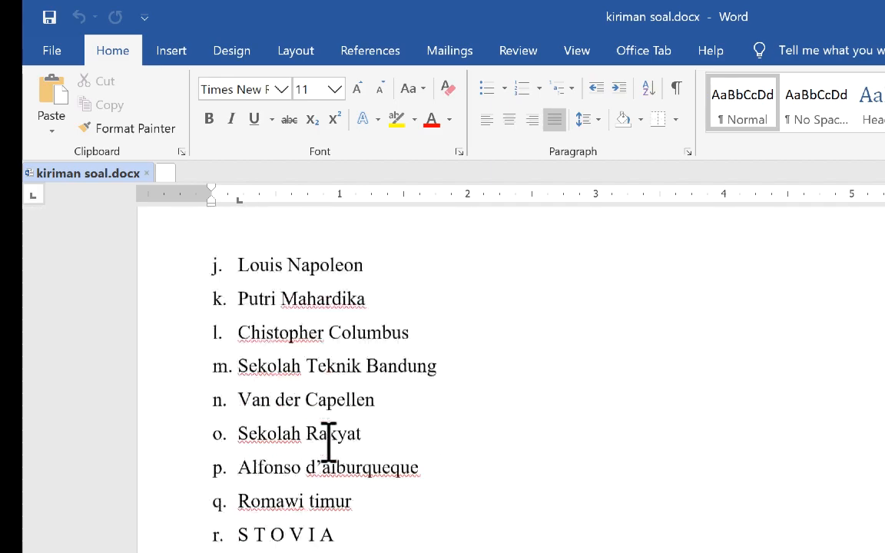
pyautogui.click(238, 366)
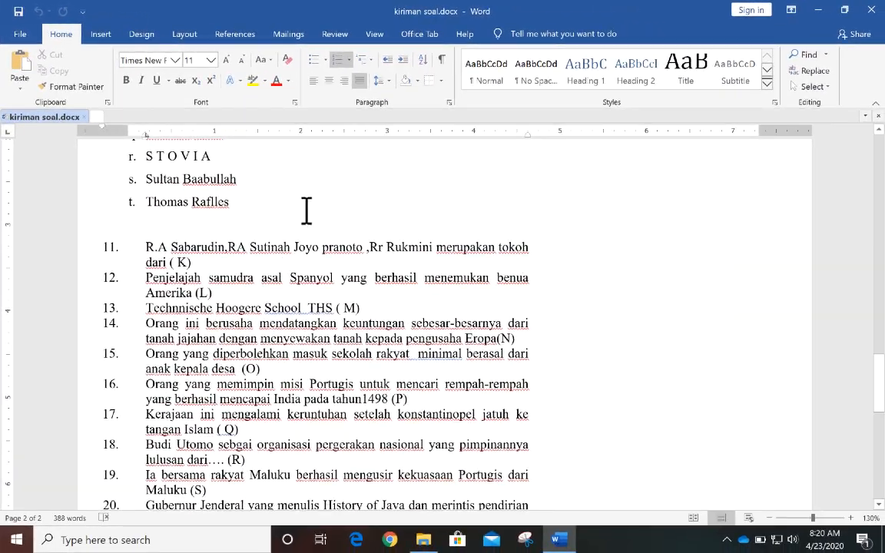
pyautogui.click(348, 66)
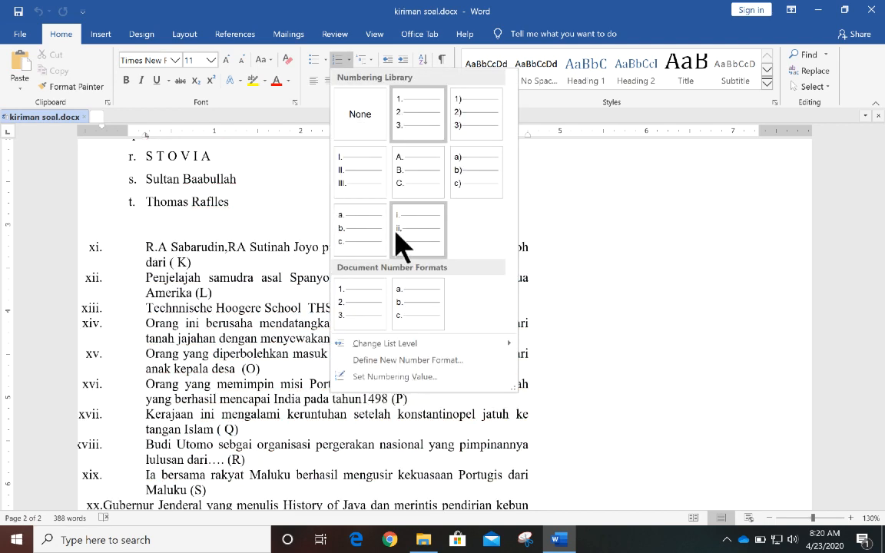
pyautogui.click(385, 377)
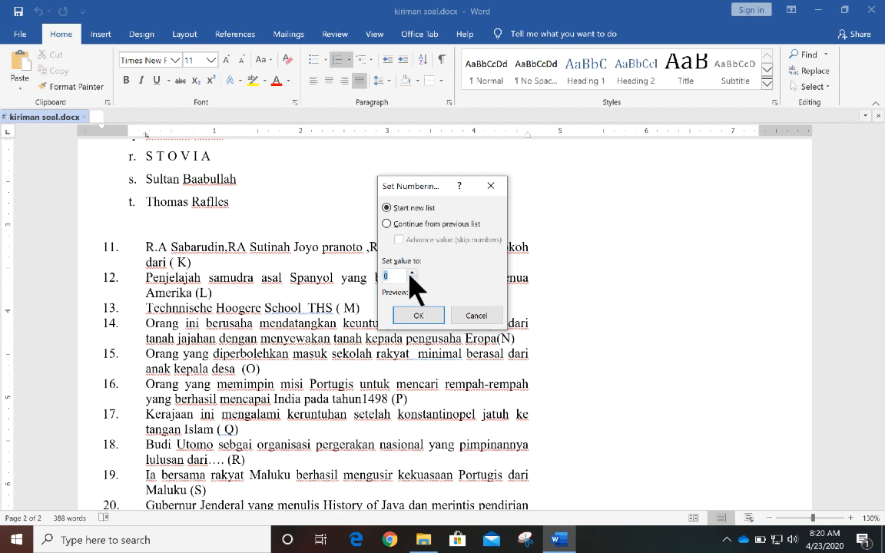
pyautogui.click(415, 316)
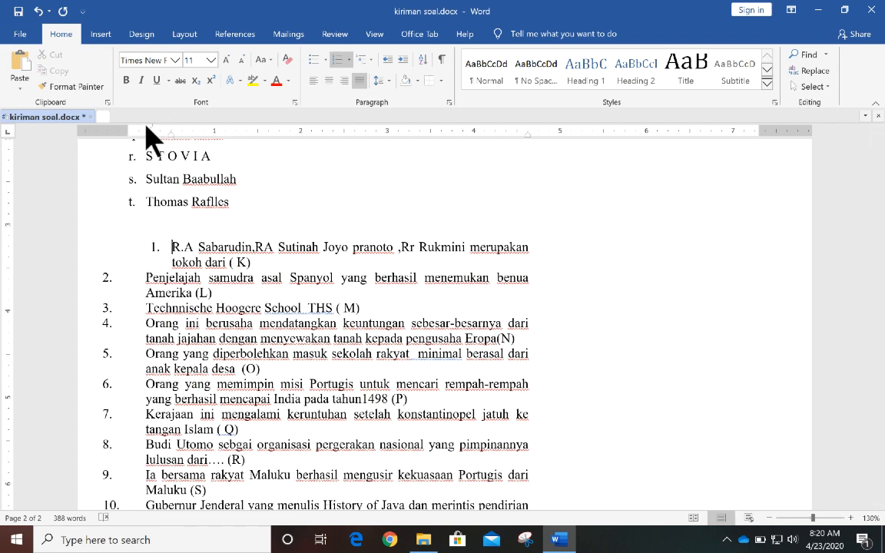
# Copy the first statement's formatting with Format Painter onto statements 2 to 10 of the second list.
pyautogui.scroll(-2, 207, 281)
pyautogui.moveTo(89, 178); pyautogui.dragTo(203, 187)
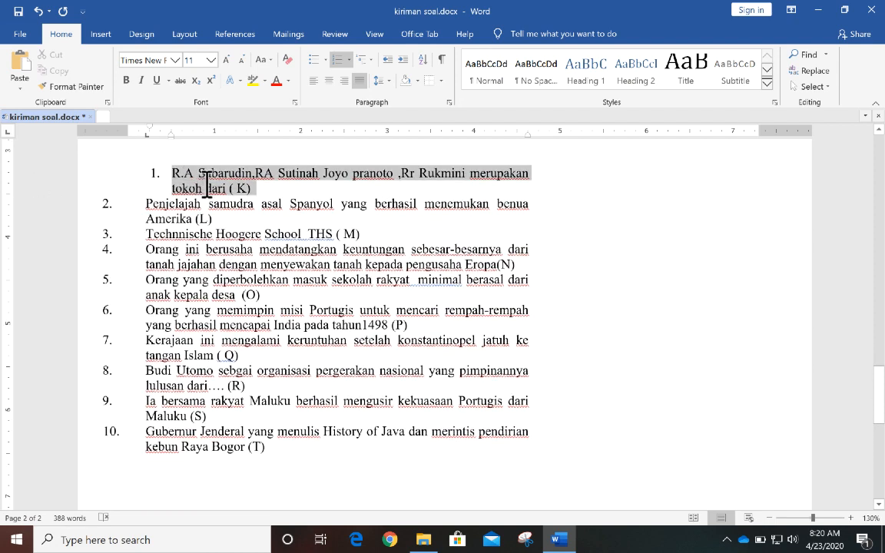
pyautogui.click(75, 87)
pyautogui.moveTo(145, 203)
pyautogui.mouseDown()
pyautogui.moveTo(170, 257)
pyautogui.moveTo(315, 438)
pyautogui.moveTo(355, 463)
pyautogui.mouseUp()
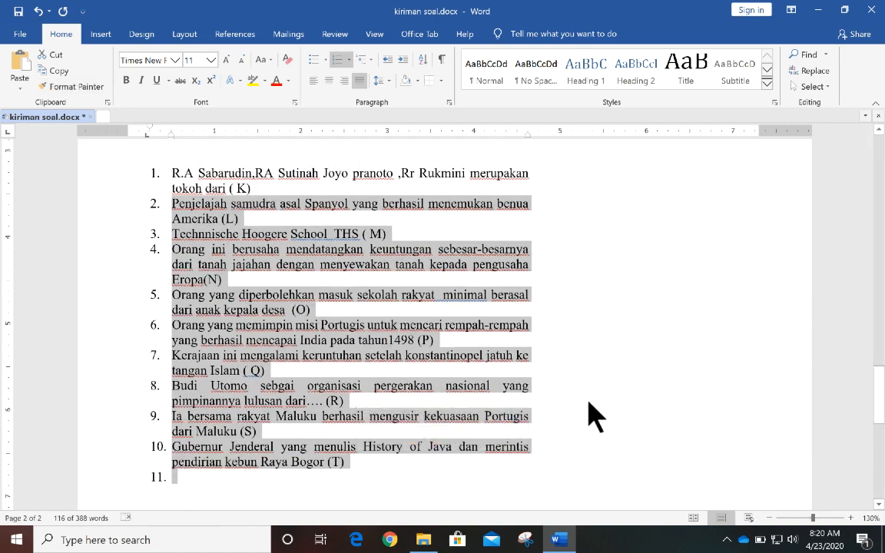
# Review the document from the renumbered second statement list back up to the MENJODOHKAN/ MATCHING heading and the lettered options.
pyautogui.click(183, 482)
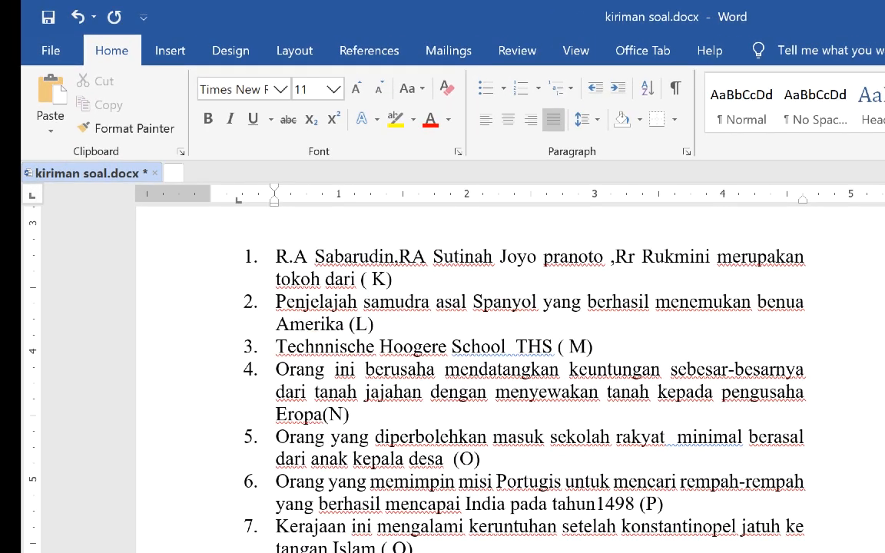
pyautogui.scroll(-3, 473, 503)
pyautogui.scroll(5, 473, 504)
pyautogui.scroll(6, 473, 503)
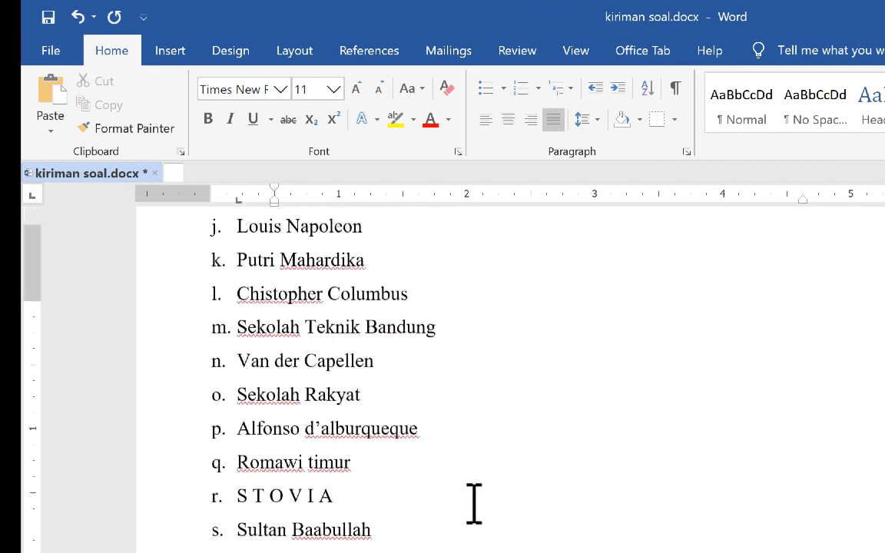
pyautogui.scroll(-8, 474, 503)
pyautogui.scroll(6, 474, 503)
pyautogui.scroll(6, 473, 503)
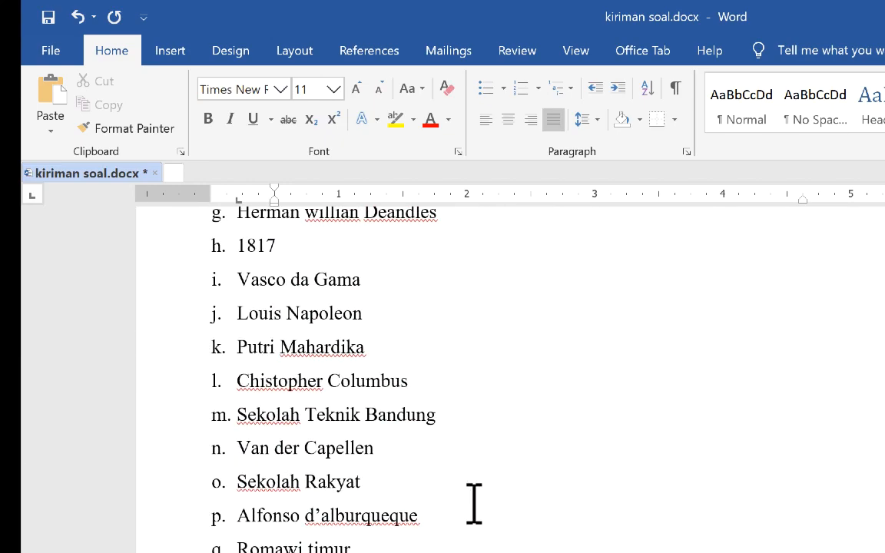
pyautogui.scroll(-4, 473, 503)
pyautogui.scroll(4, 473, 503)
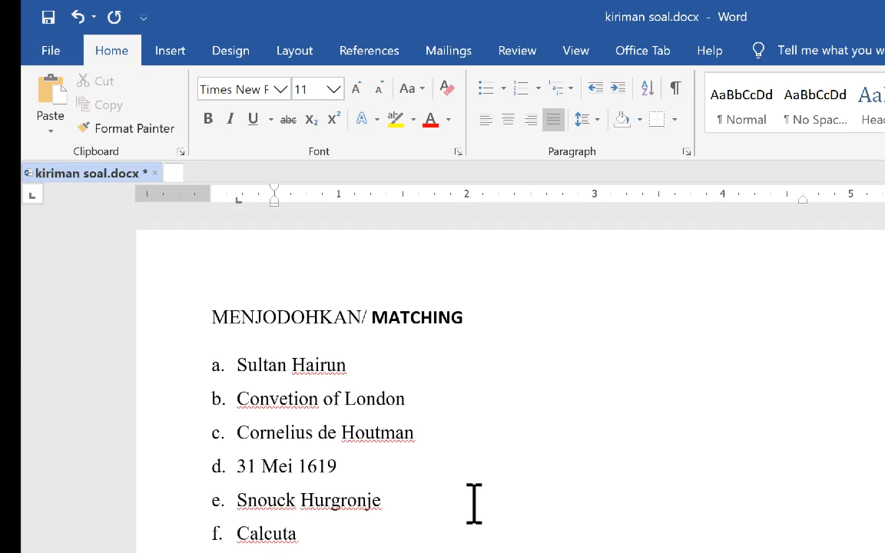
pyautogui.scroll(-8, 473, 504)
pyautogui.scroll(6, 474, 504)
pyautogui.scroll(-6, 473, 503)
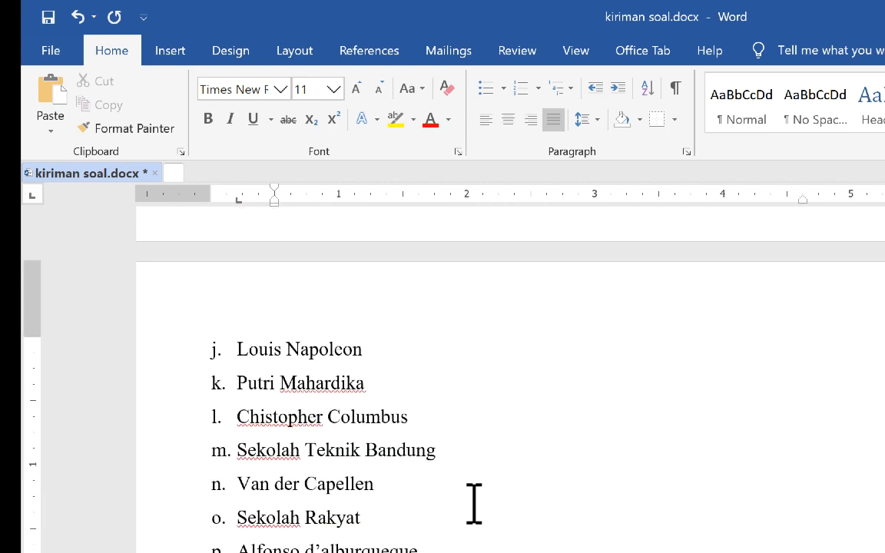
pyautogui.scroll(-5, 474, 504)
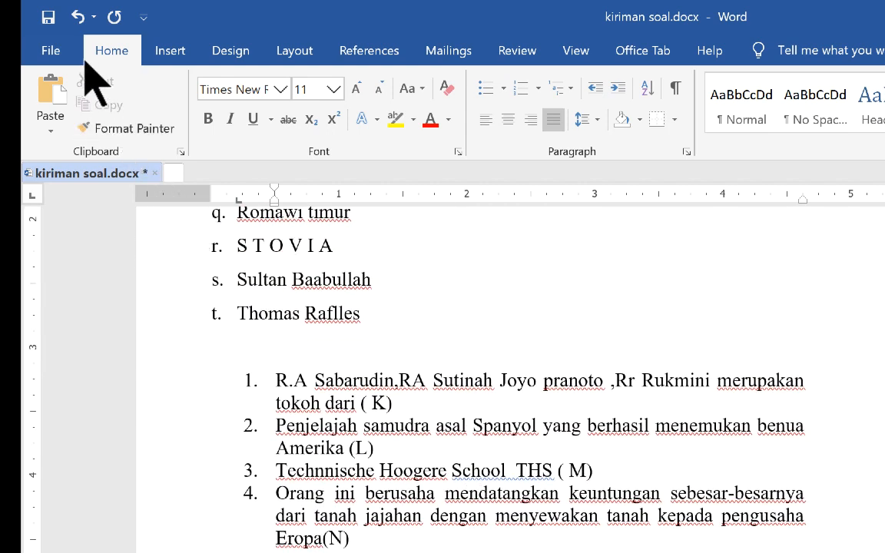
# Save a copy of the document as "SOAL SEJARAH MENJODOHKAN" in the SOAL MENJODOHKAN folder.
pyautogui.click(50, 51)
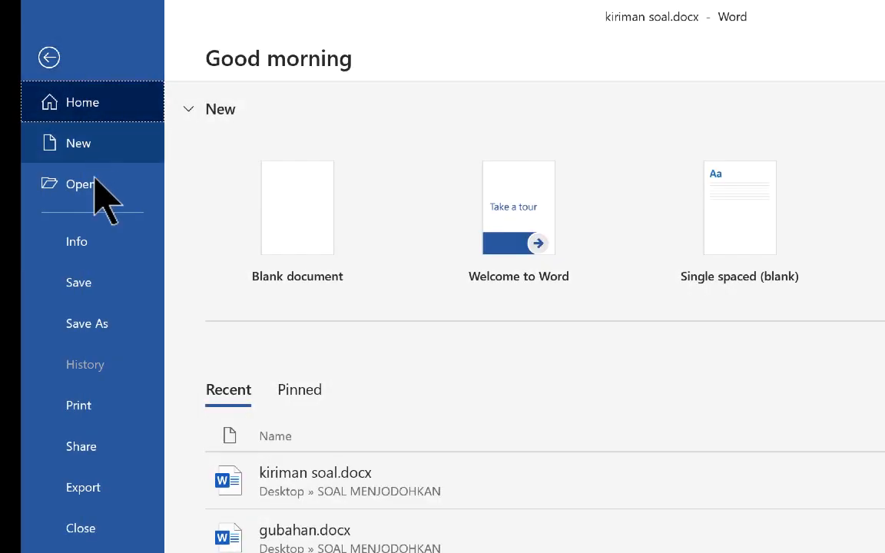
pyautogui.click(104, 329)
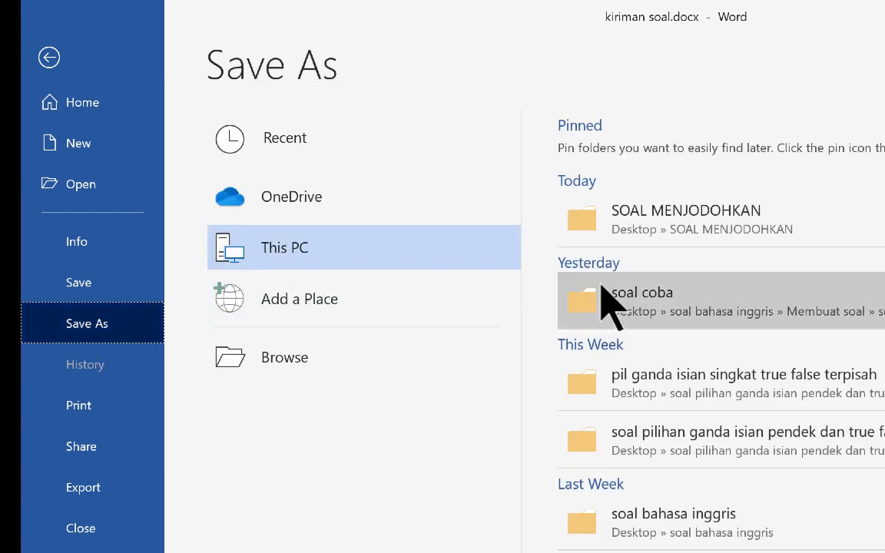
pyautogui.click(665, 247)
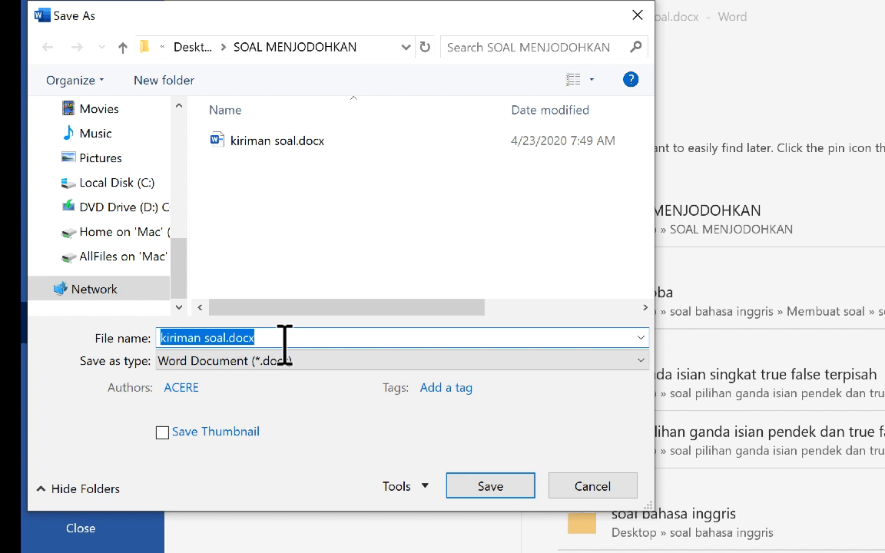
pyautogui.write('SOAL SEJARAH MENJODOHKAN')
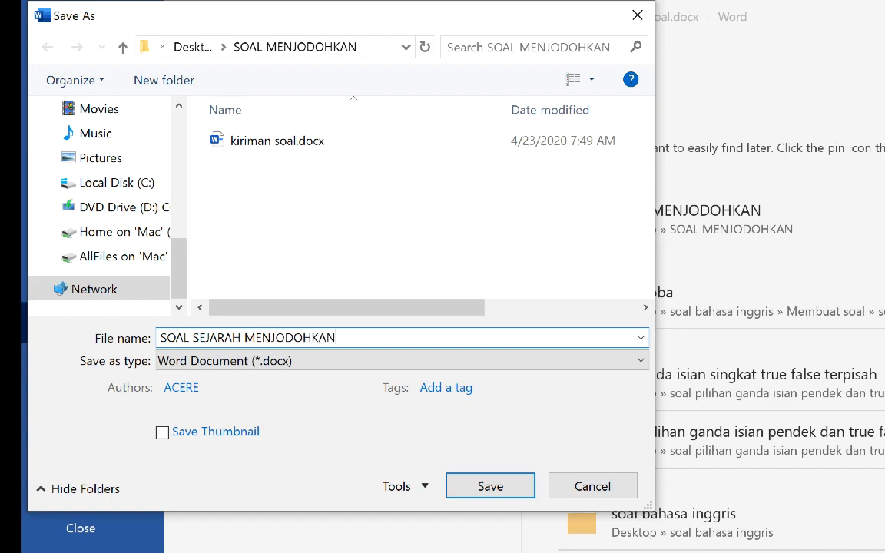
pyautogui.press('Return')
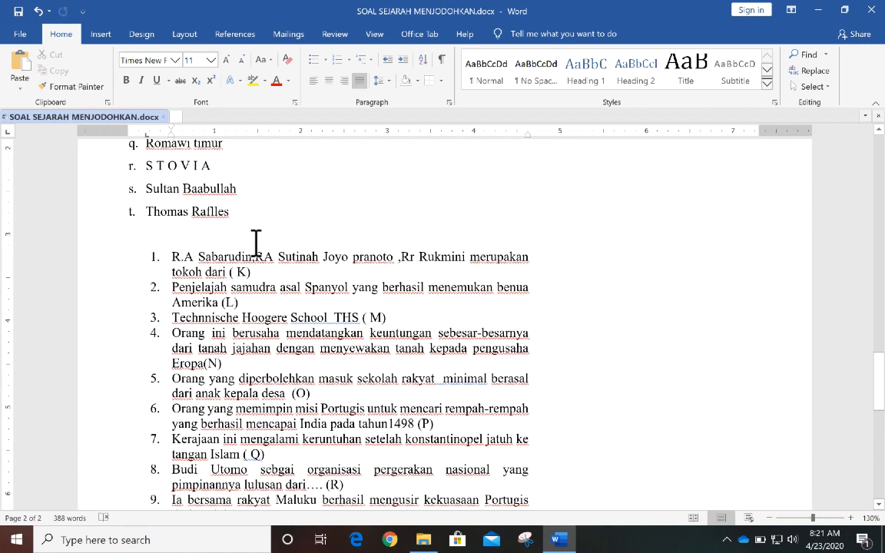
# Remove "MENJODOHKAN/" from the heading at the start of the document, keeping only "MATCHING".
pyautogui.scroll(10, 291, 221)
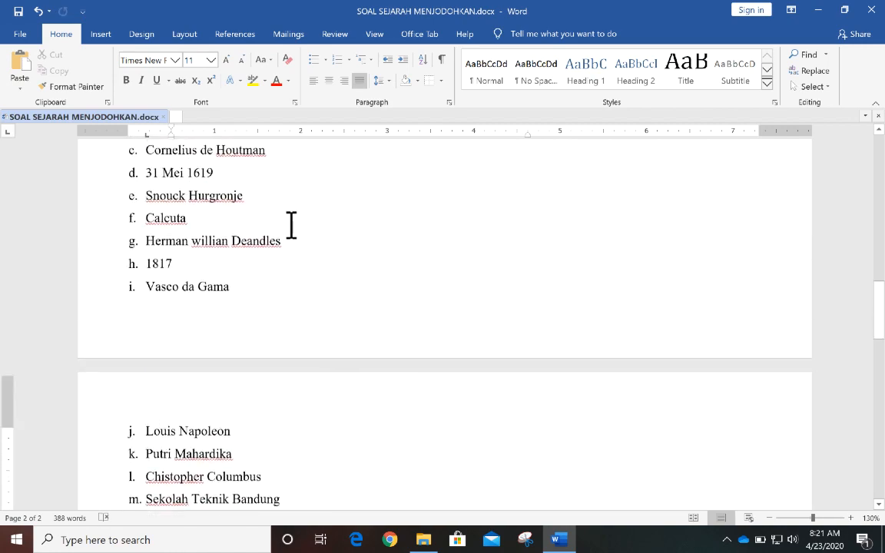
pyautogui.scroll(5, 291, 225)
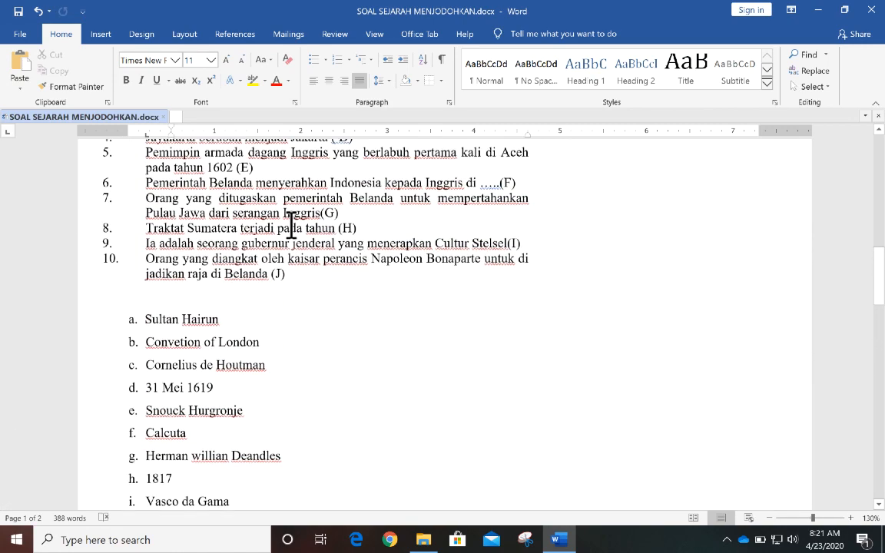
pyautogui.scroll(15, 291, 225)
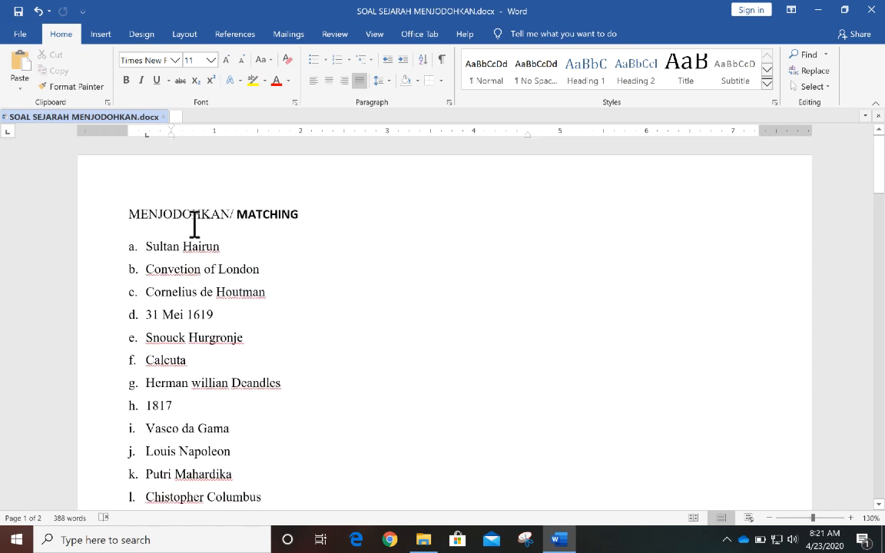
pyautogui.moveTo(237, 214); pyautogui.dragTo(159, 215)
pyautogui.press('Delete')
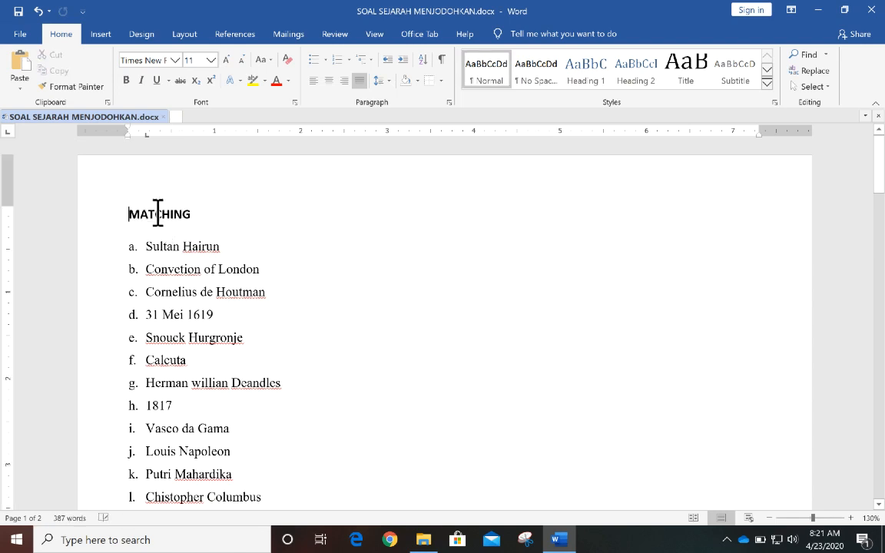
# Insert a line above the MATCHING heading with the title "Sejarah dengan model soal menjodohkan".
pyautogui.press('Return')
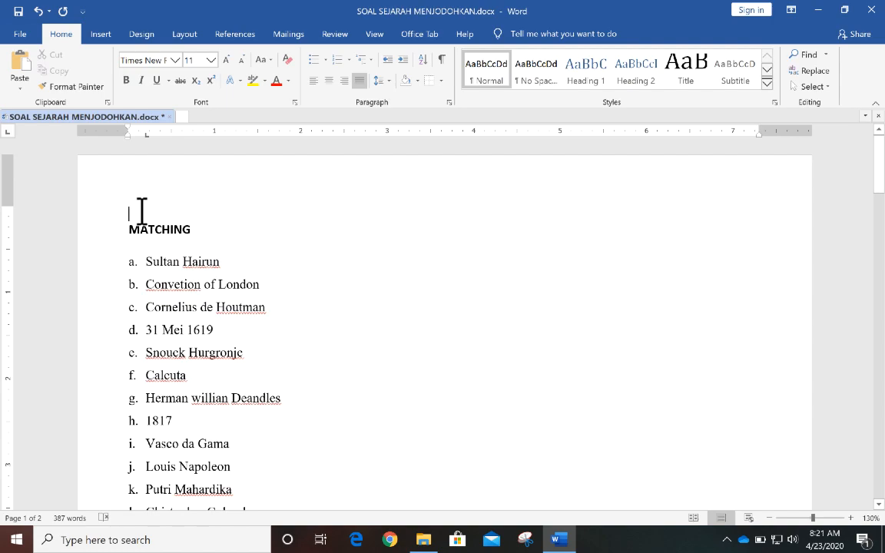
pyautogui.write('S')
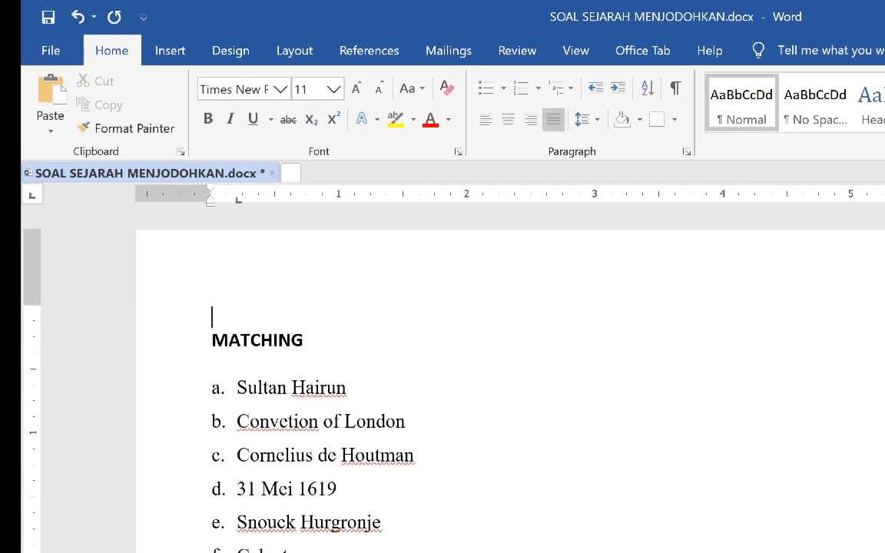
pyautogui.write('Se')
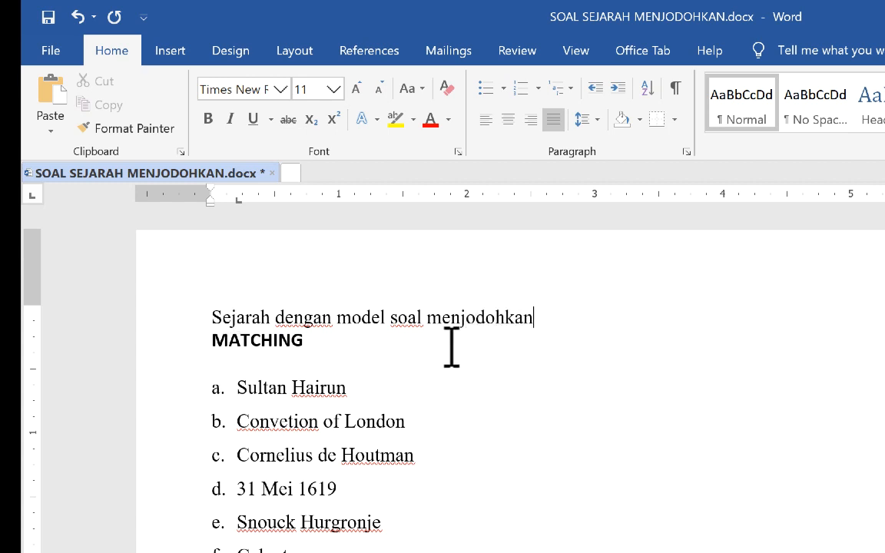
# Examine the lettered answer options a to t listed under the MATCHING heading.
pyautogui.click(241, 363)
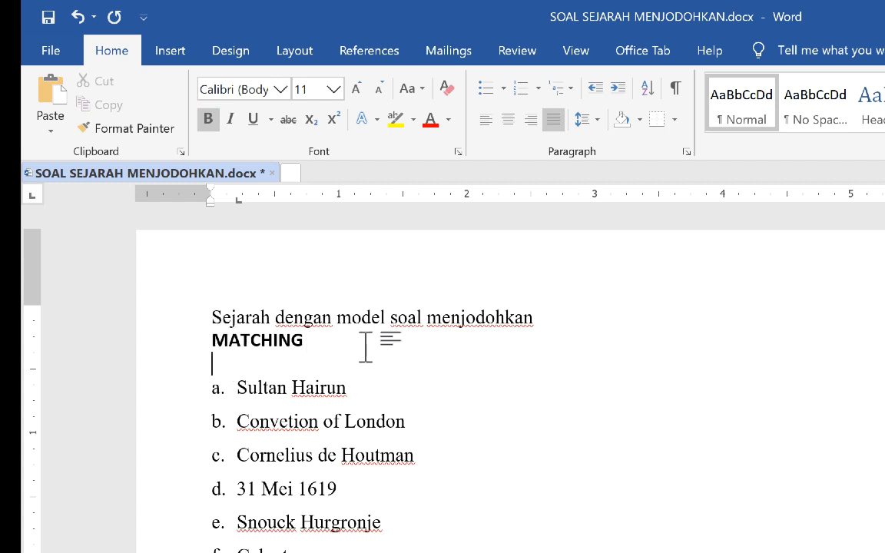
pyautogui.click(292, 388)
pyautogui.scroll(-1, 363, 397)
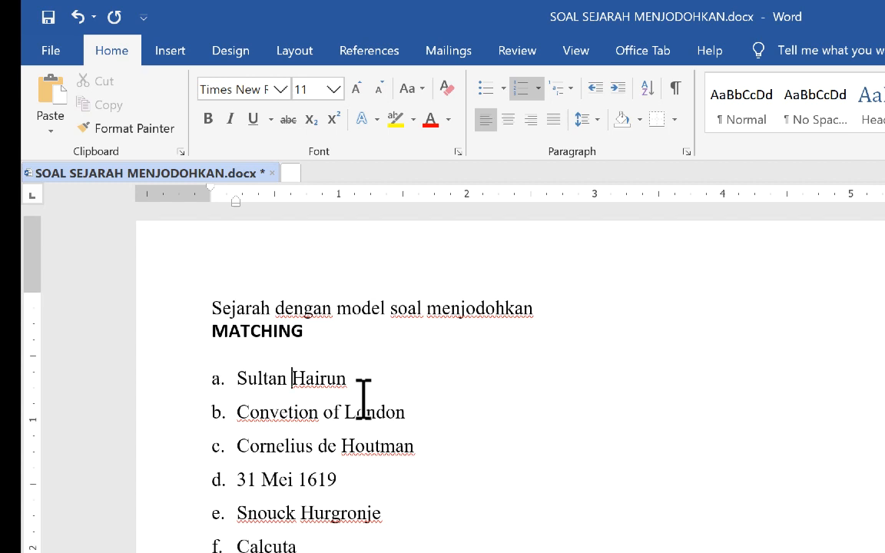
pyautogui.scroll(-1, 362, 398)
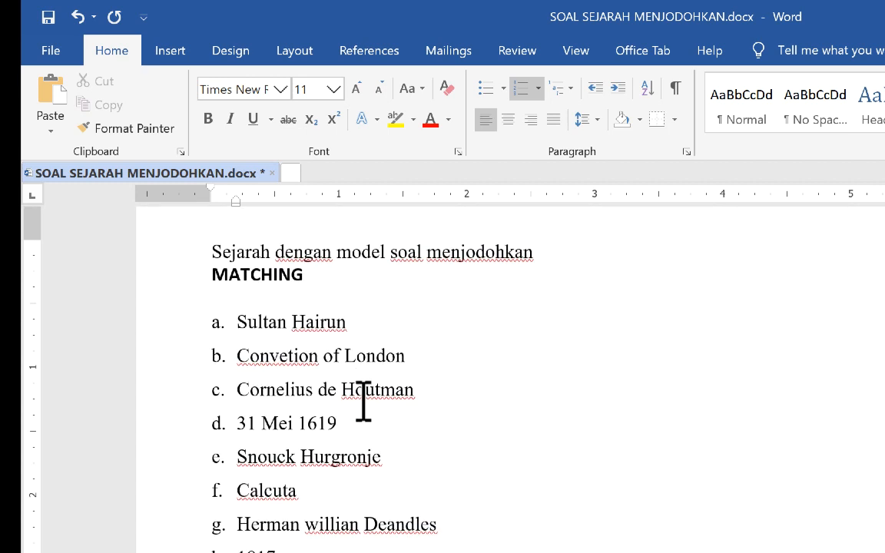
pyautogui.scroll(-1, 363, 399)
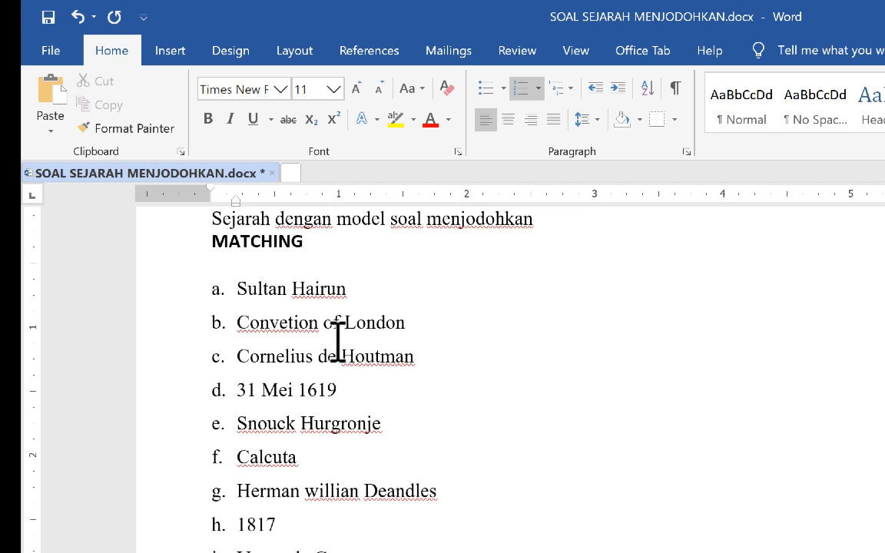
pyautogui.scroll(-1, 338, 340)
pyautogui.scroll(2, 338, 340)
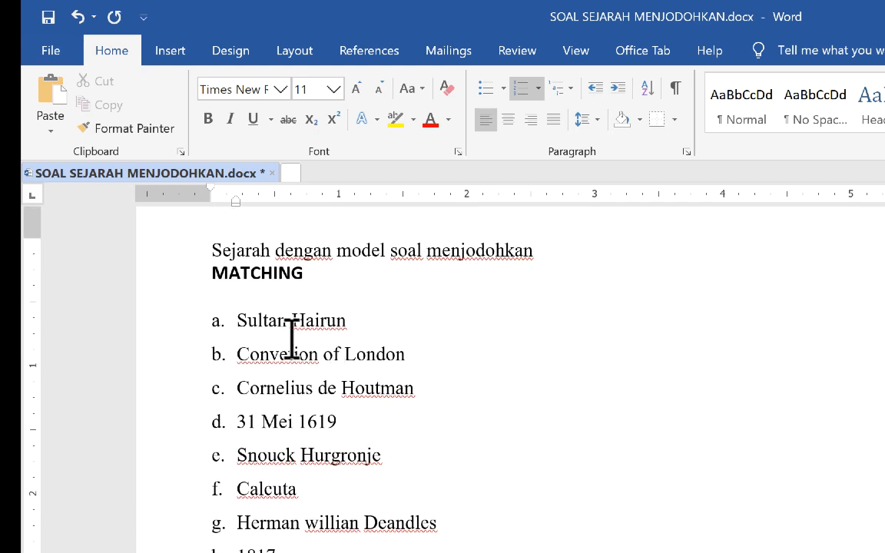
pyautogui.scroll(-12, 292, 336)
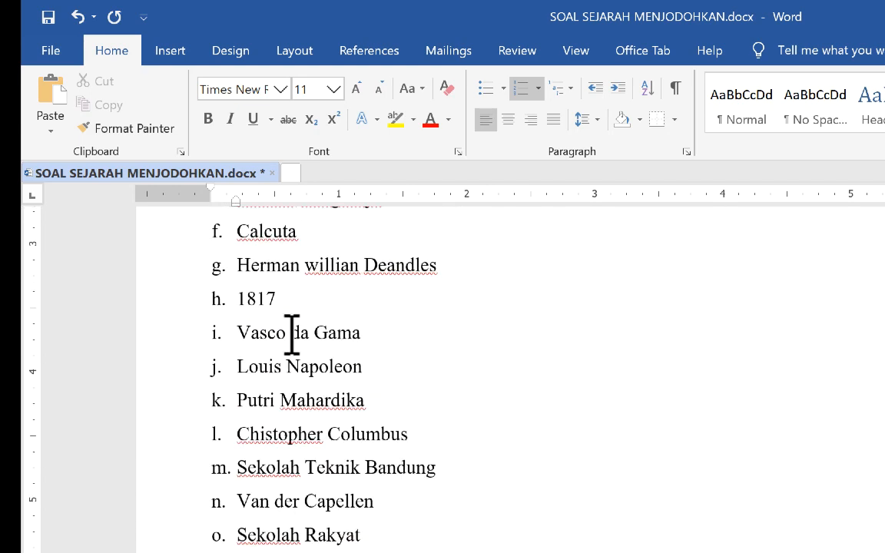
pyautogui.scroll(-1, 299, 399)
pyautogui.scroll(10, 308, 444)
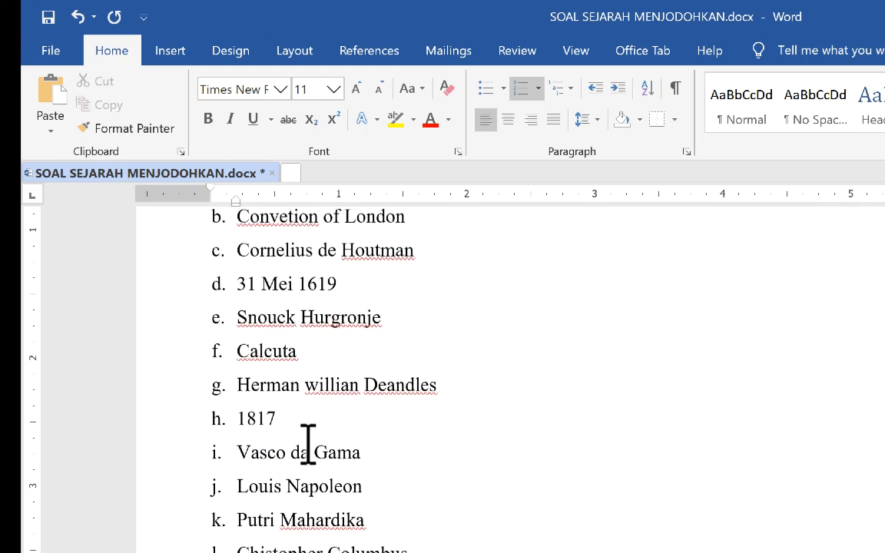
pyautogui.scroll(3, 308, 446)
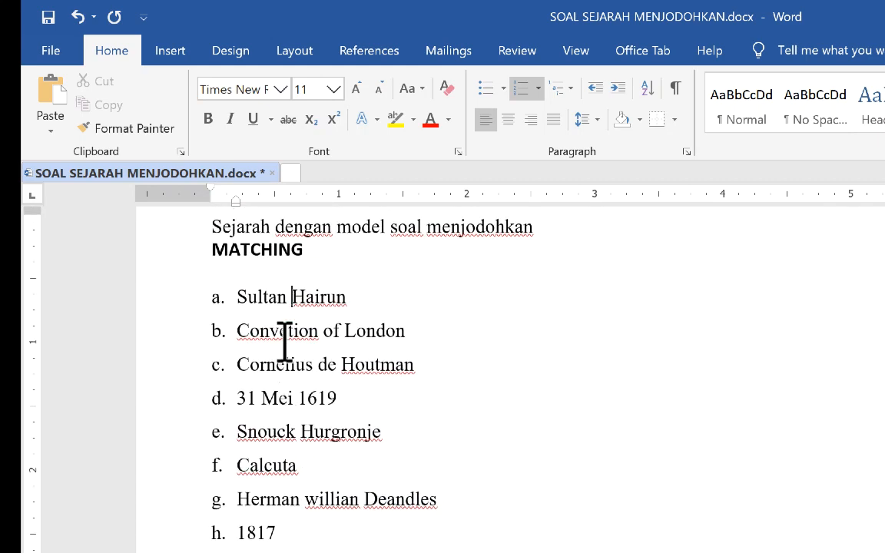
pyautogui.scroll(-5, 285, 341)
pyautogui.scroll(5, 283, 348)
pyautogui.scroll(-4, 283, 348)
pyautogui.scroll(-6, 283, 348)
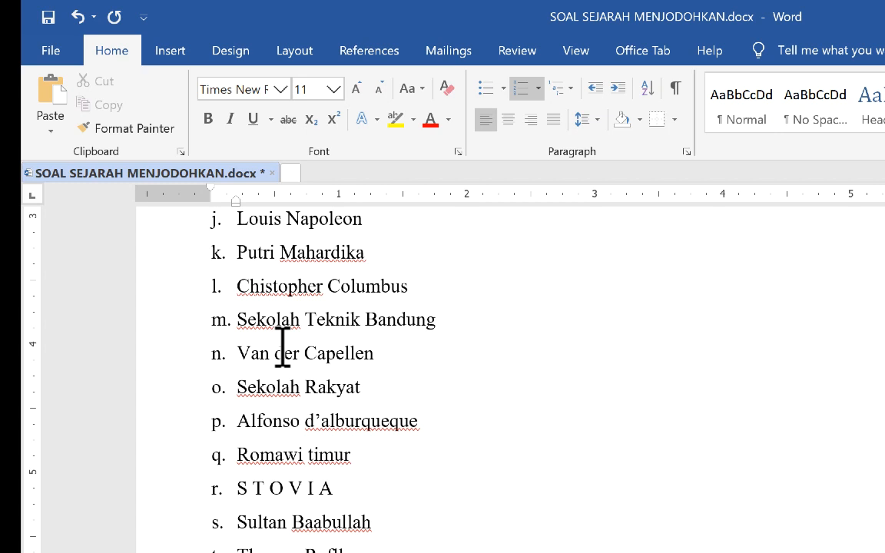
# Delete the surplus blank lines between option t and the first numbered statement.
pyautogui.scroll(-5, 282, 347)
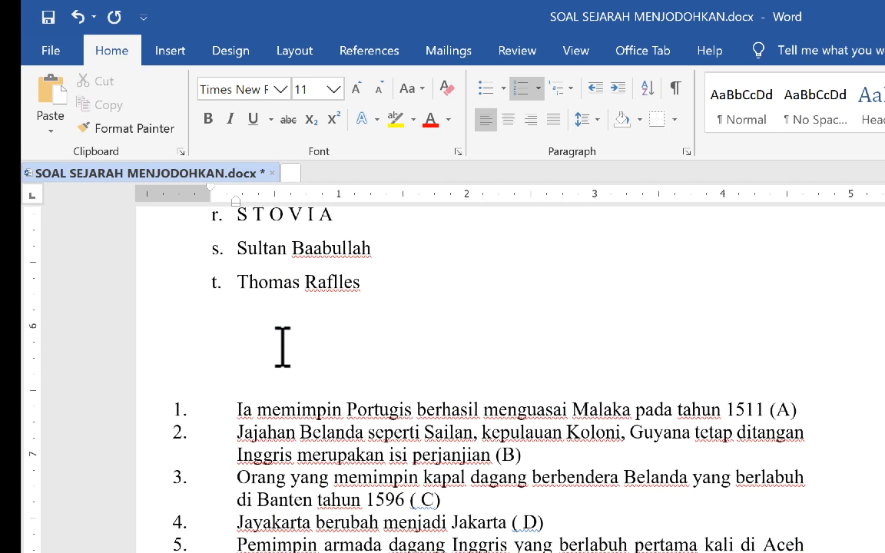
pyautogui.click(251, 361)
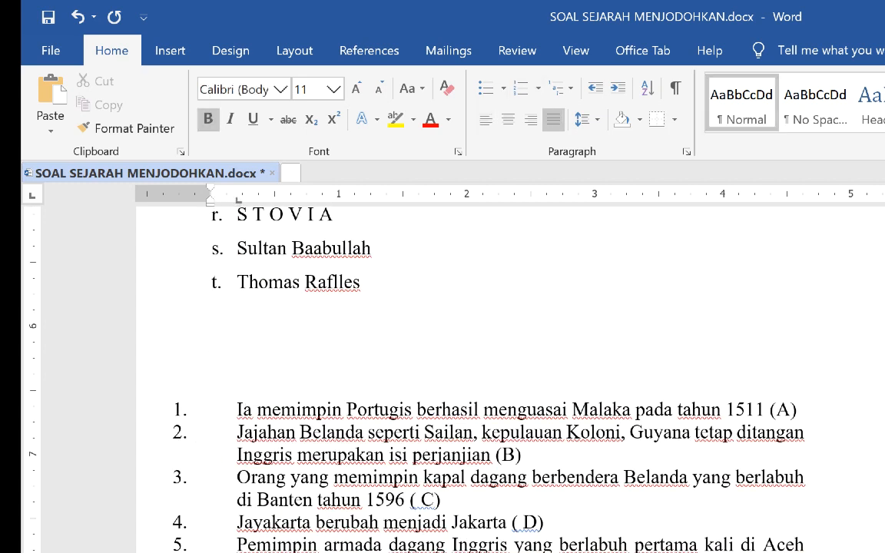
pyautogui.press('BackSpace')
pyautogui.press('BackSpace')
pyautogui.press('BackSpace')
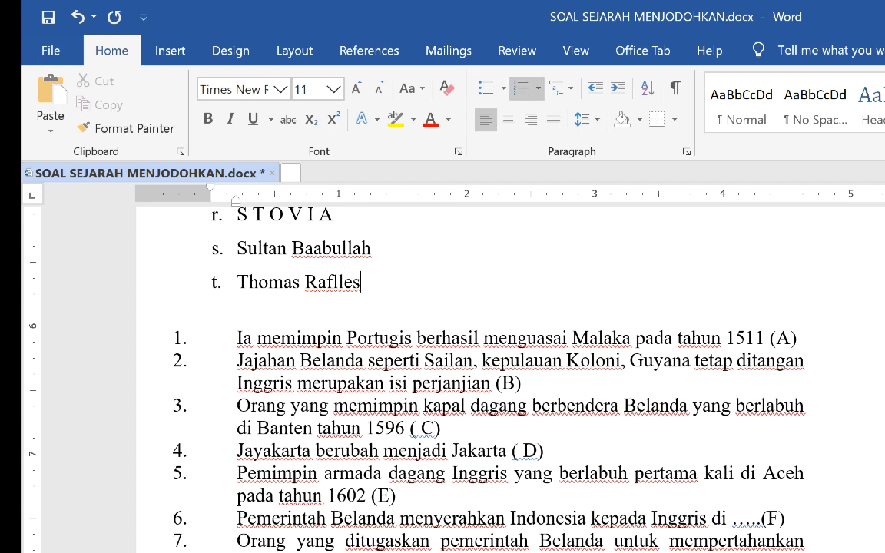
# Check the MATCHING heading and the order of the lettered options below it.
pyautogui.scroll(10, 290, 313)
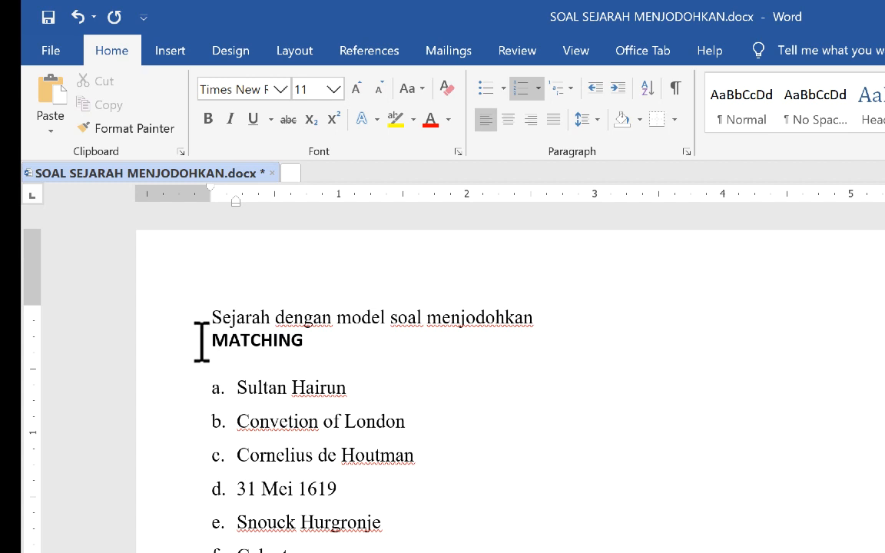
pyautogui.moveTo(203, 341); pyautogui.dragTo(298, 340)
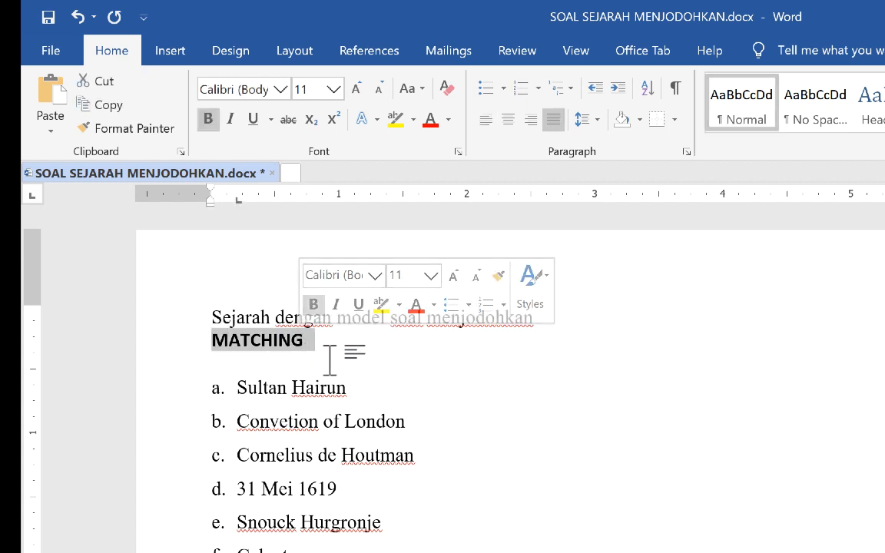
pyautogui.click(291, 388)
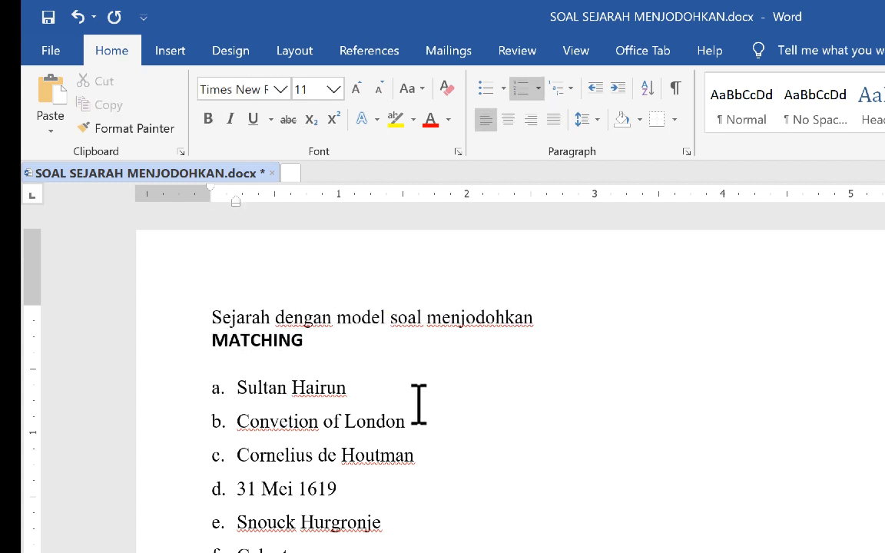
pyautogui.scroll(-5, 312, 431)
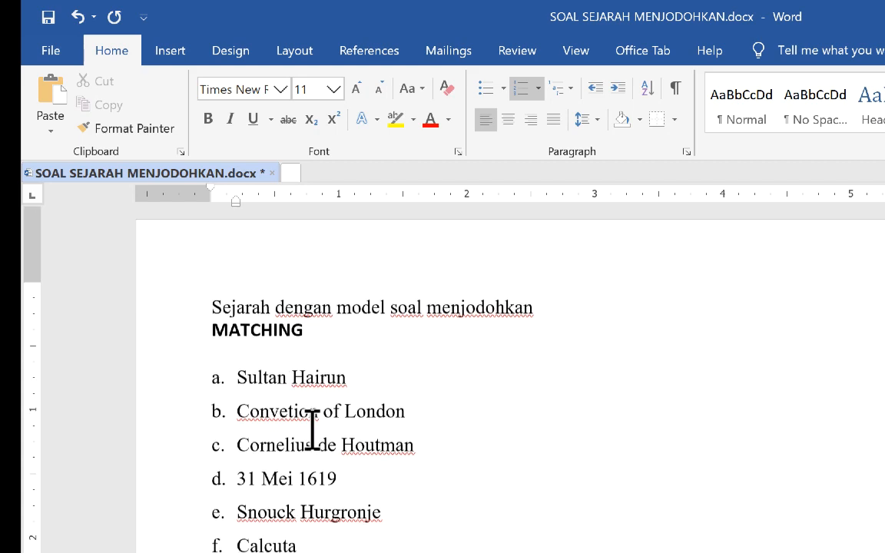
pyautogui.scroll(-2, 312, 430)
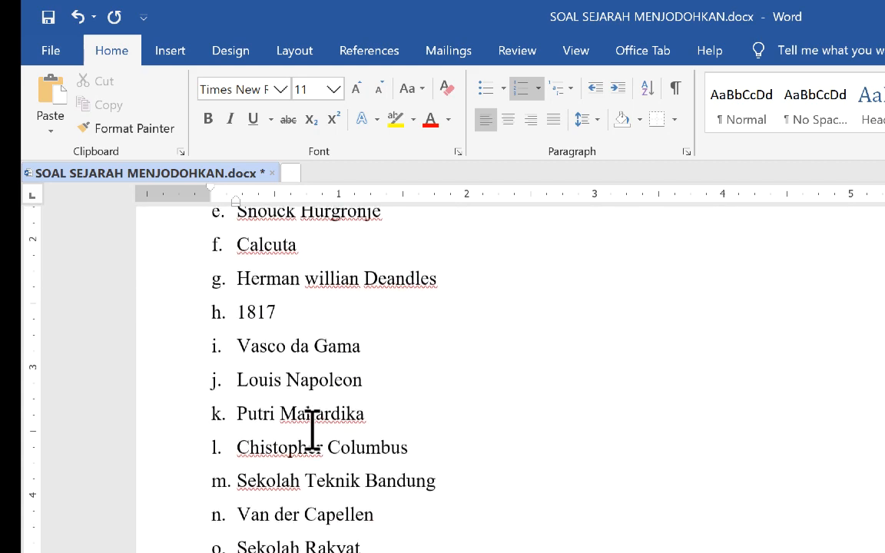
# Add a line reading "ANS:" below statement 10, separated from it by a blank line.
pyautogui.scroll(8, 312, 431)
pyautogui.scroll(-10, 312, 431)
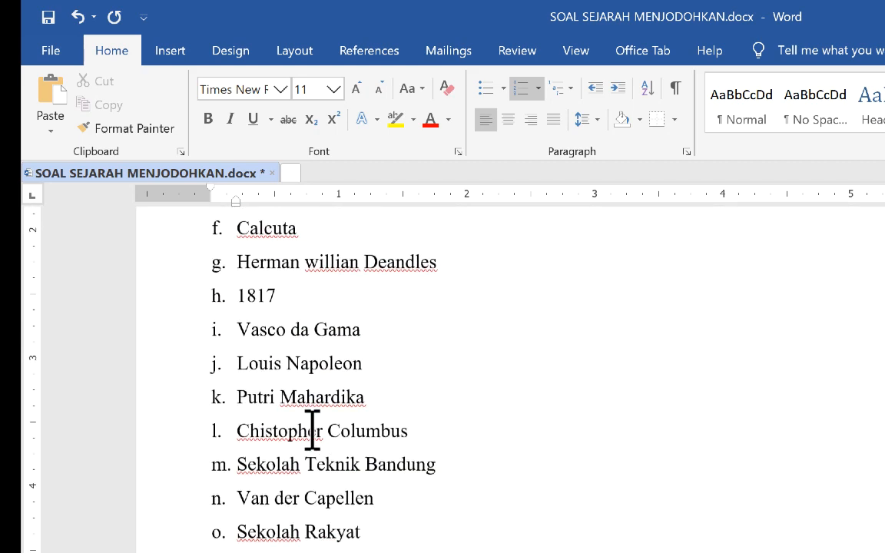
pyautogui.scroll(-1, 312, 430)
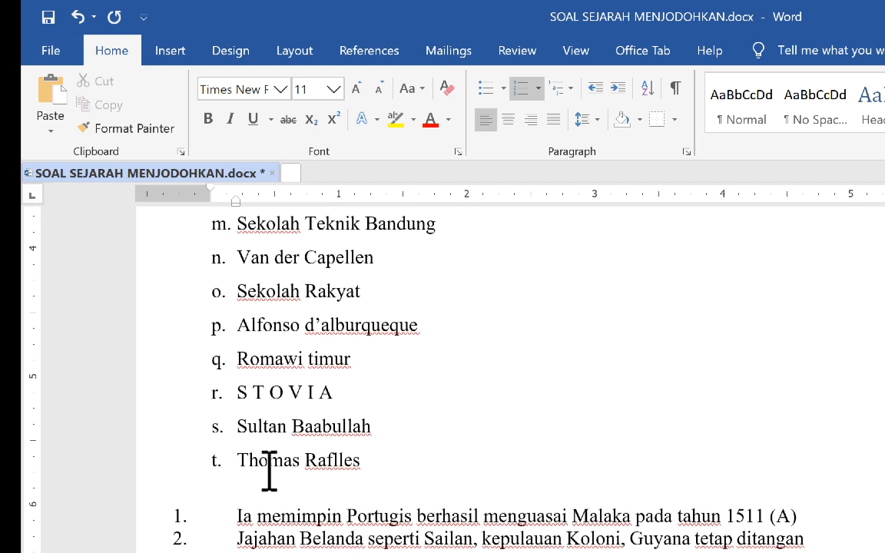
pyautogui.scroll(-4, 420, 538)
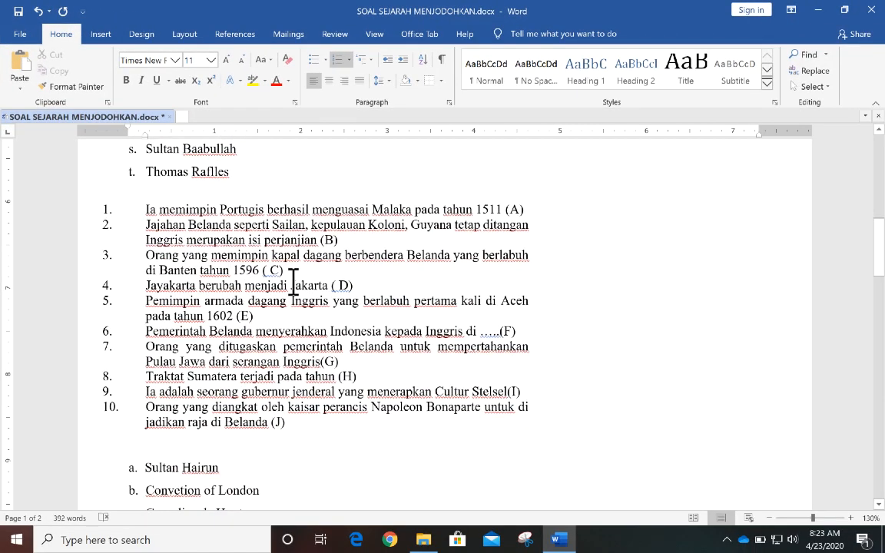
pyautogui.click(198, 444)
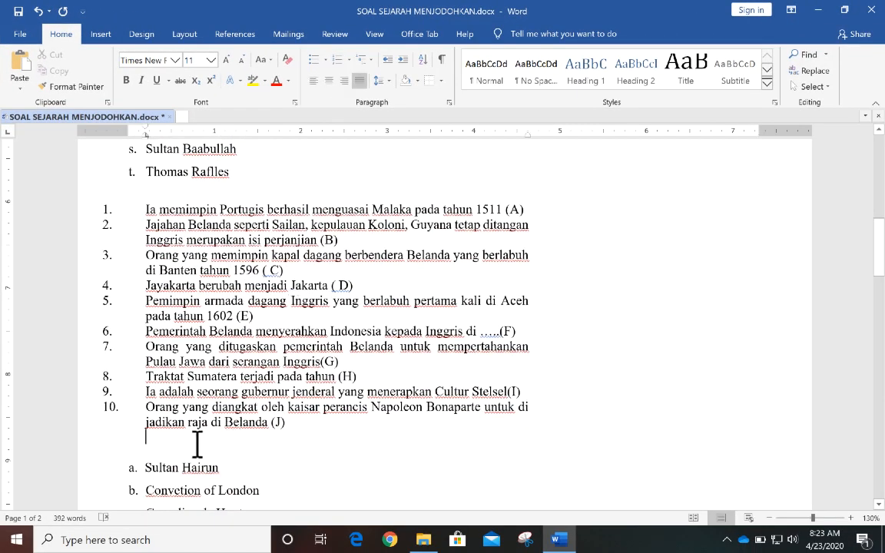
pyautogui.press('Return')
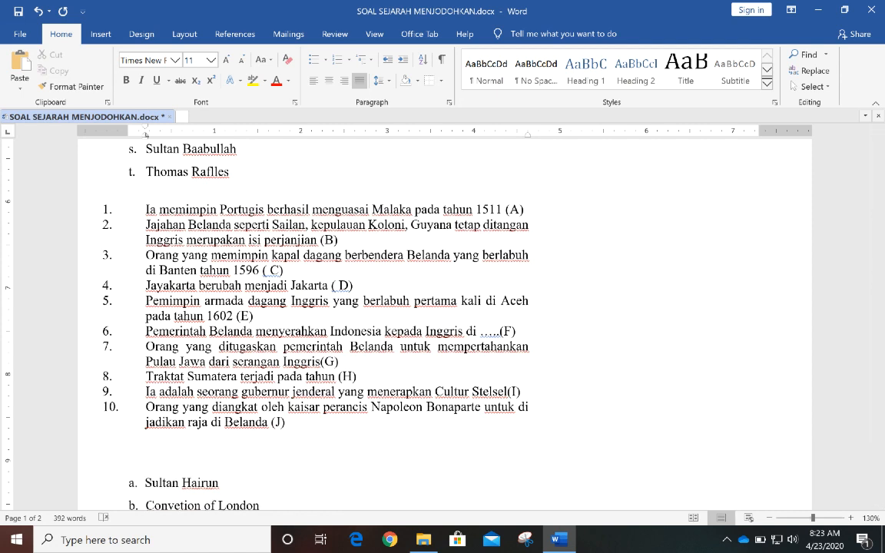
pyautogui.write('ANS:')
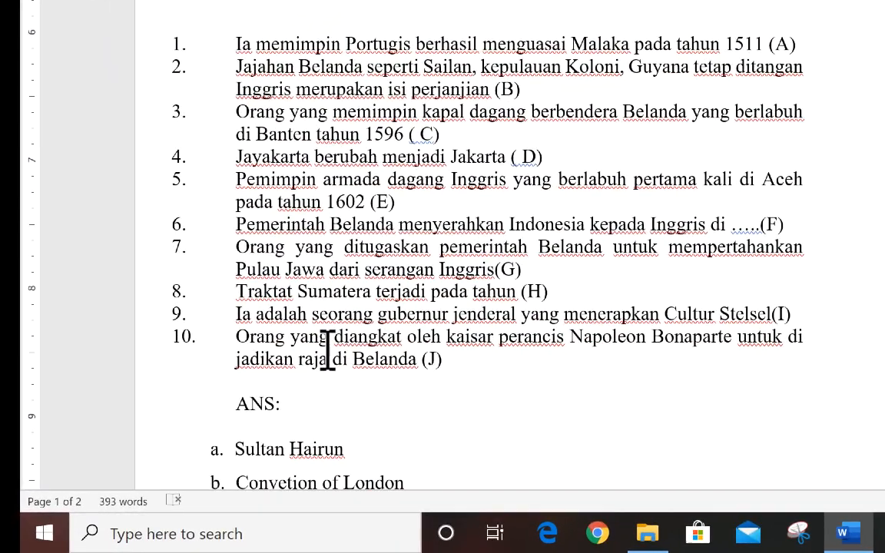
# Delete the bracketed answer letters (A) to (E) from the ends of statements 1 to 5.
pyautogui.moveTo(769, 44); pyautogui.dragTo(865, 37)
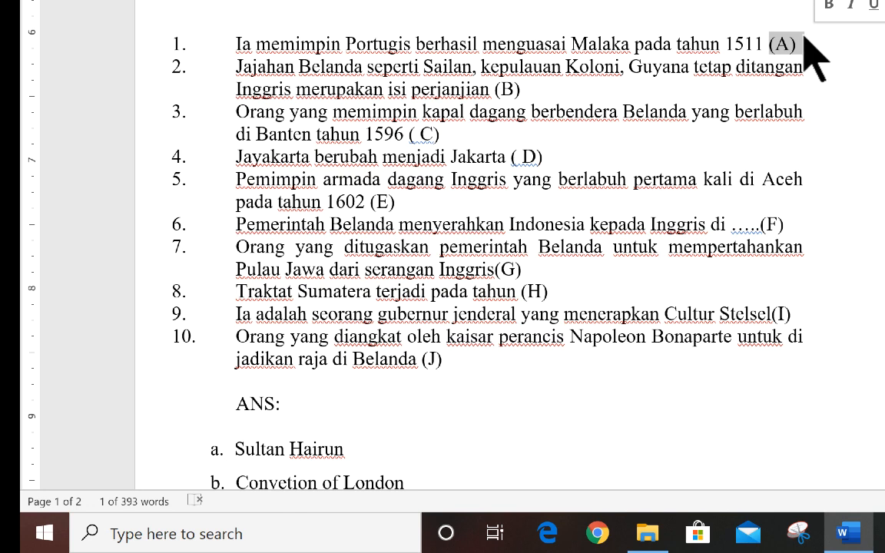
pyautogui.press('BackSpace')
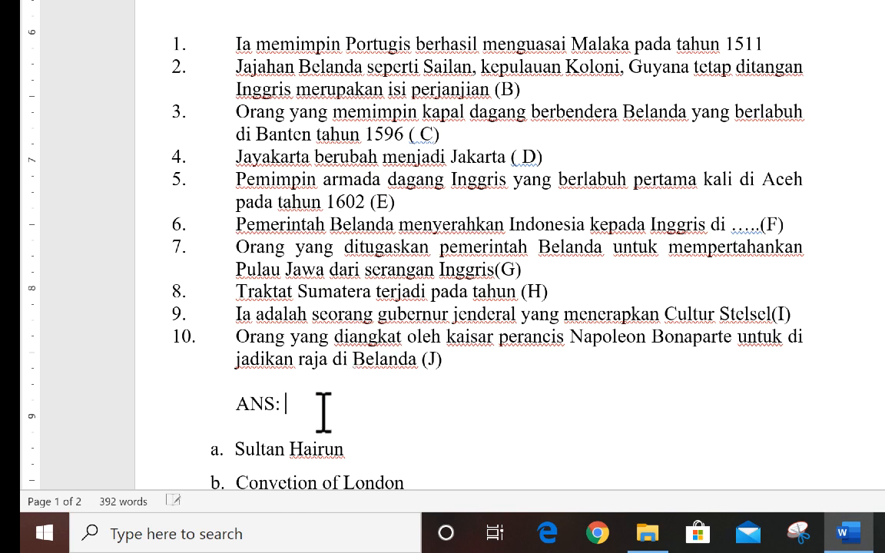
pyautogui.click(323, 413)
pyautogui.moveTo(495, 88); pyautogui.dragTo(523, 89)
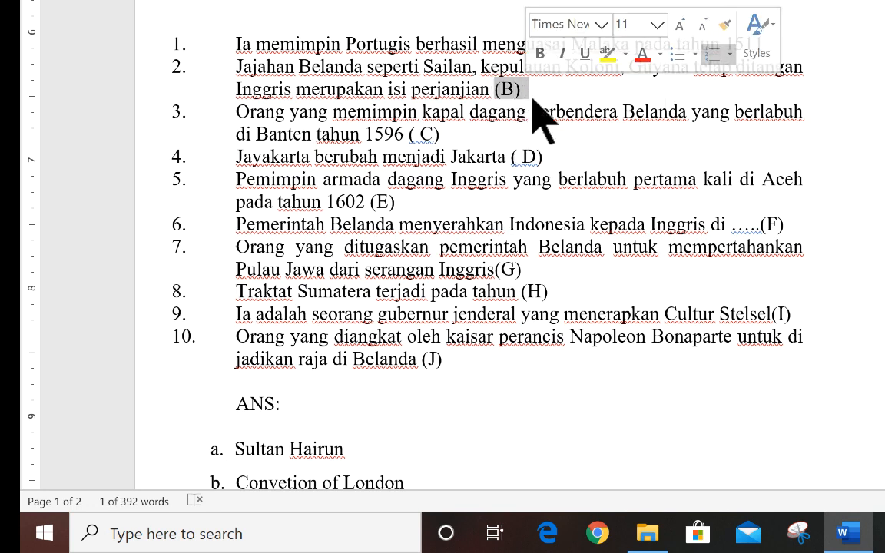
pyautogui.press('BackSpace')
pyautogui.moveTo(408, 135); pyautogui.dragTo(451, 132)
pyautogui.press('BackSpace')
pyautogui.click(516, 156)
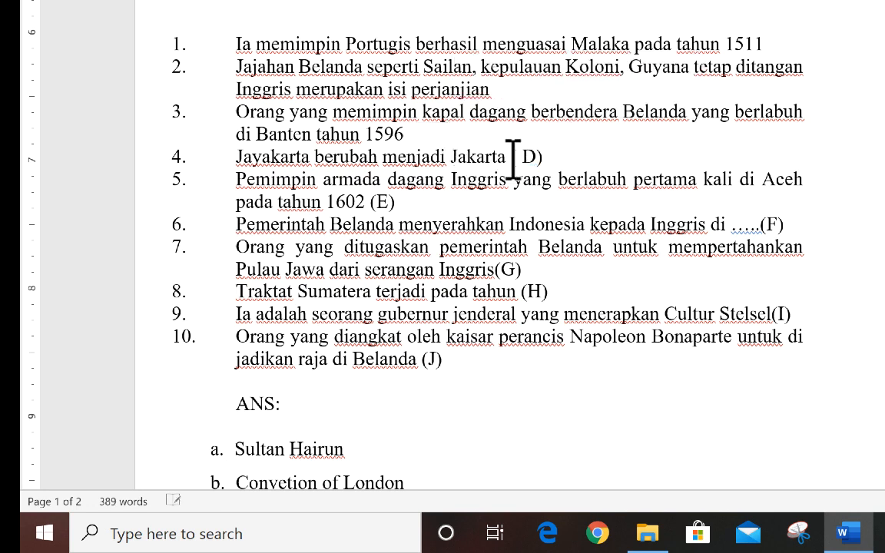
pyautogui.moveTo(508, 156); pyautogui.dragTo(544, 157)
pyautogui.press('BackSpace')
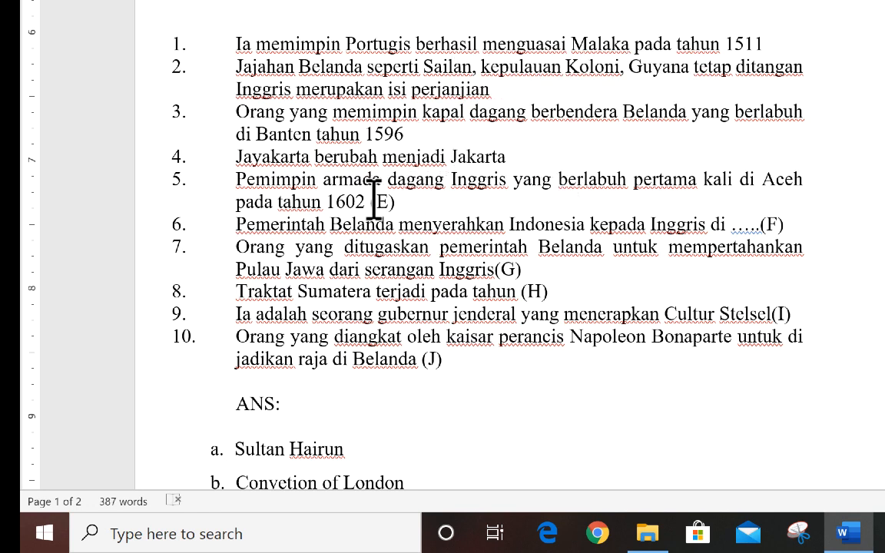
pyautogui.moveTo(371, 197); pyautogui.dragTo(401, 197)
pyautogui.press('BackSpace')
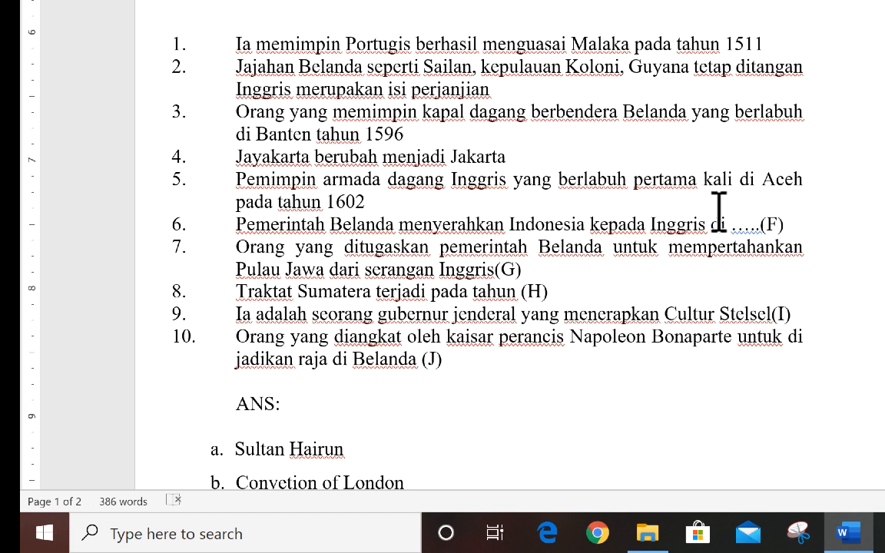
# Delete the bracketed answer letters (F) to (J) from statements 6 to 10, keeping four dots at the end of statement 6.
pyautogui.moveTo(732, 225); pyautogui.dragTo(758, 242)
pyautogui.press('BackSpace')
pyautogui.press('BackSpace')
pyautogui.moveTo(532, 265); pyautogui.dragTo(500, 275)
pyautogui.press('BackSpace')
pyautogui.press('BackSpace')
pyautogui.moveTo(549, 293); pyautogui.dragTo(532, 301)
pyautogui.press('BackSpace')
pyautogui.press('BackSpace')
pyautogui.moveTo(792, 315); pyautogui.dragTo(772, 319)
pyautogui.press('BackSpace')
pyautogui.press('BackSpace')
pyautogui.moveTo(444, 361); pyautogui.dragTo(421, 376)
pyautogui.press('BackSpace')
pyautogui.press('BackSpace')
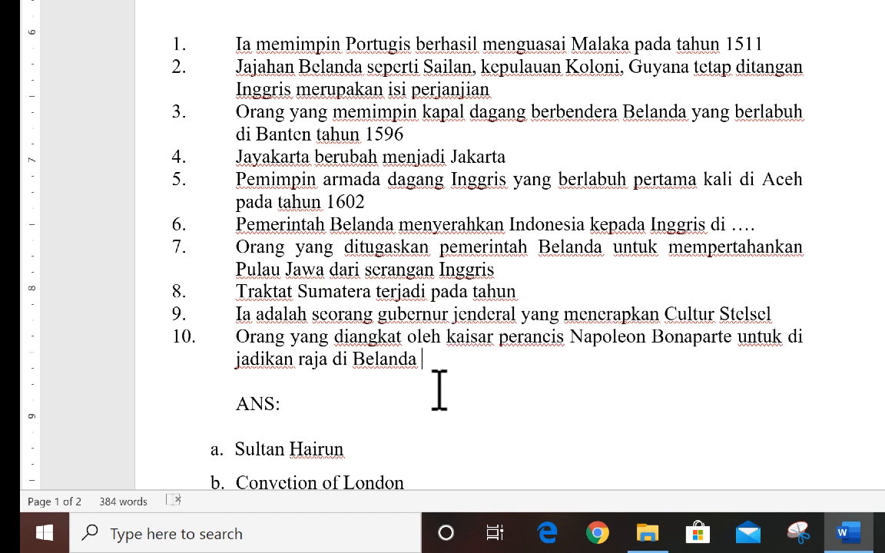
# Append four dots "...." to the ends of statements 1 to 5.
pyautogui.click(764, 43)
pyautogui.write('....')
pyautogui.click(493, 90)
pyautogui.write('....')
pyautogui.click(482, 132)
pyautogui.write('....')
pyautogui.click(511, 157)
pyautogui.write('....')
pyautogui.click(539, 201)
pyautogui.write('....')
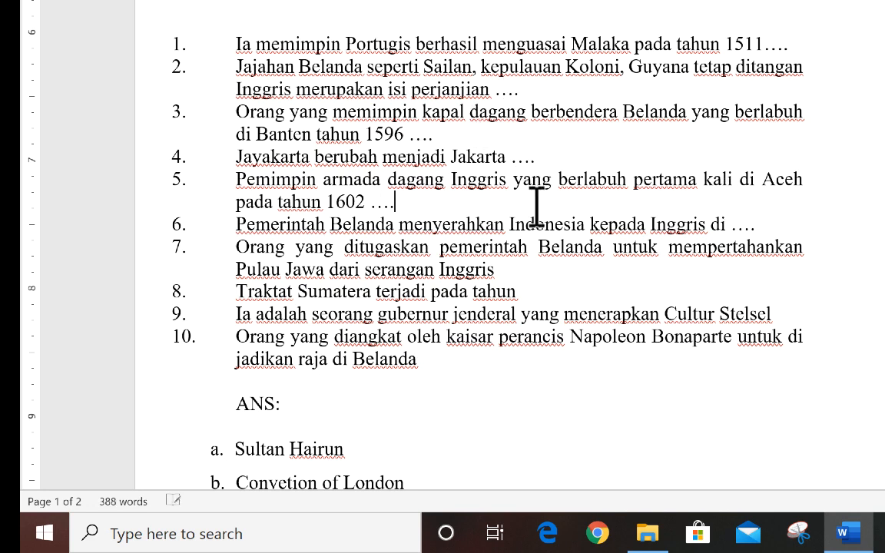
# Append four dots "...." to the ends of statements 7 to 10.
pyautogui.click(520, 270)
pyautogui.write('....')
pyautogui.click(525, 292)
pyautogui.write('....')
pyautogui.click(777, 312)
pyautogui.write('....')
pyautogui.click(534, 368)
pyautogui.write('....')
# Turn the ANS: line into numbered item 1 and enter A as its answer.
pyautogui.click(316, 405)
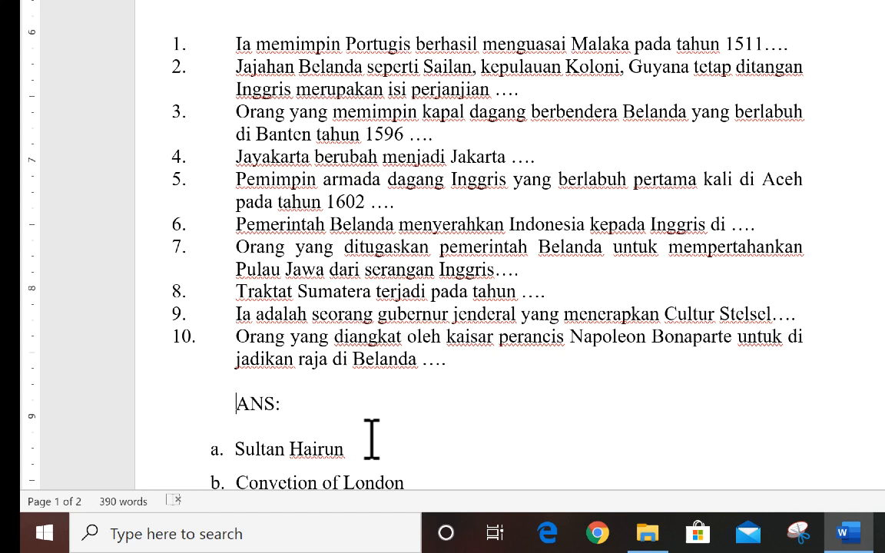
pyautogui.write('1')
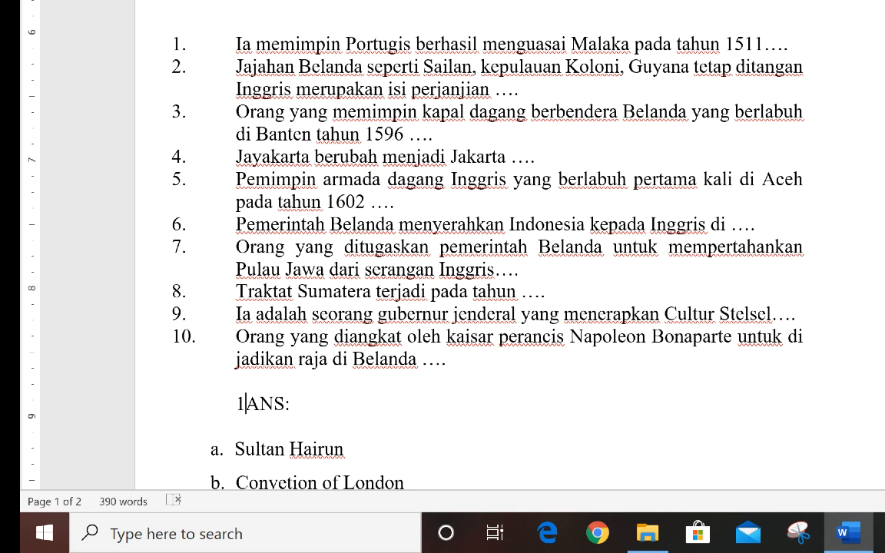
pyautogui.write('.')
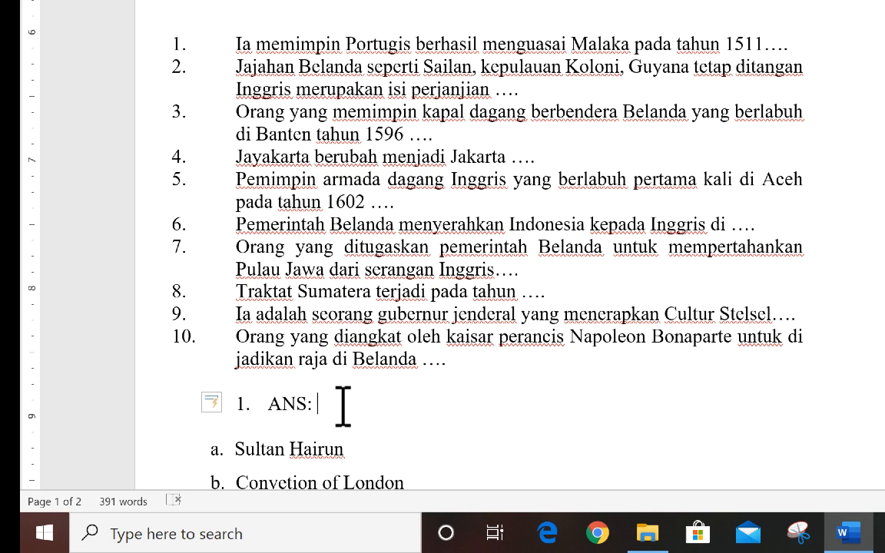
pyautogui.write('A')
pyautogui.scroll(1, 335, 407)
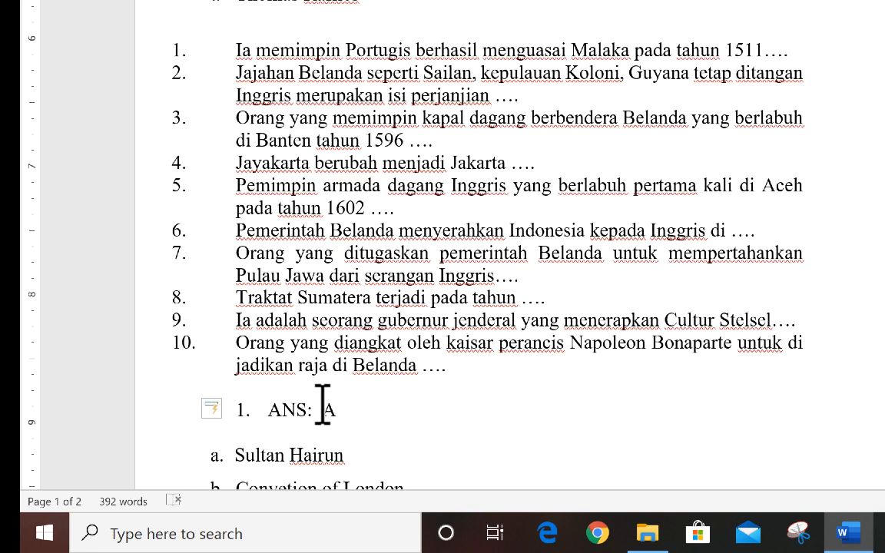
# Duplicate the "ANS: A" line below itself so the answer key has ten numbered lines.
pyautogui.click(180, 411)
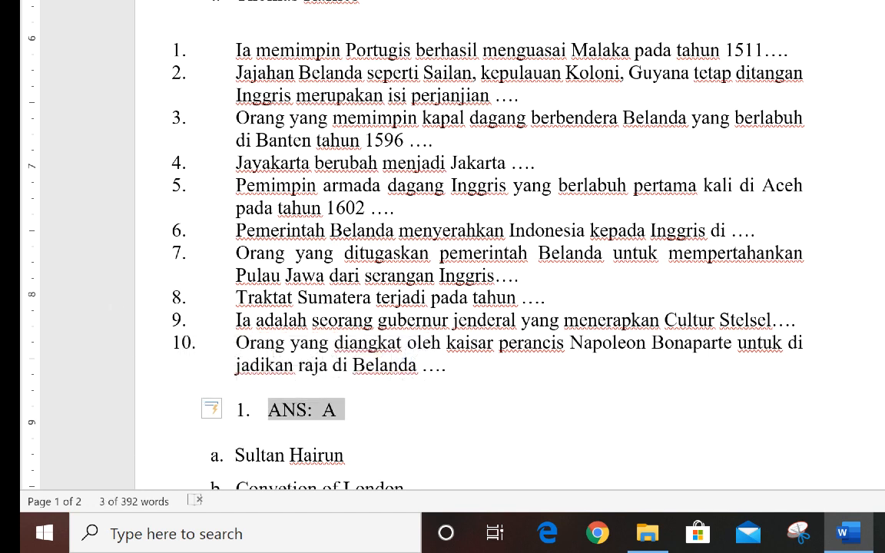
pyautogui.write('ANS: A')
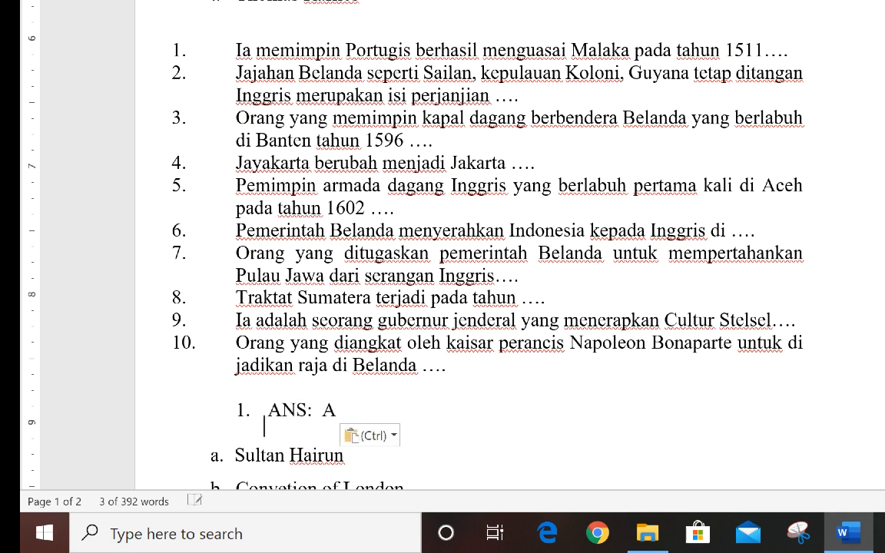
pyautogui.scroll(-4, 354, 245)
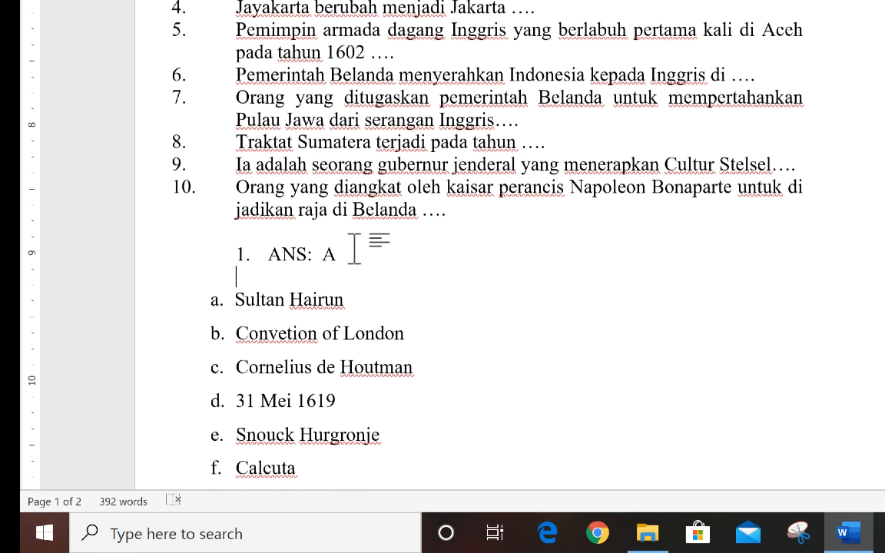
pyautogui.write('ANS: A')
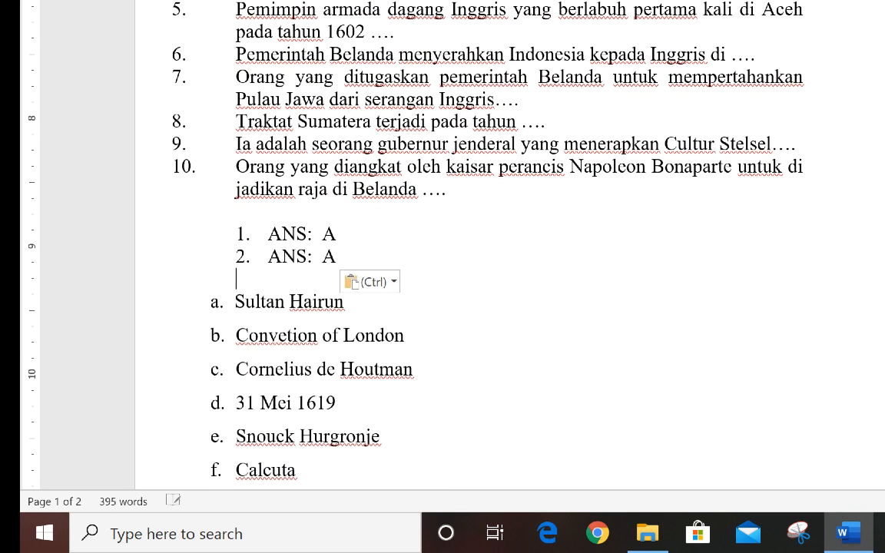
pyautogui.hotkey('ctrl', 'v')
pyautogui.hotkey('ctrl', 'v')
pyautogui.hotkey('ctrl', 'v')
pyautogui.hotkey('ctrl', 'v')
pyautogui.hotkey('ctrl', 'v')
pyautogui.hotkey('ctrl', 'v')
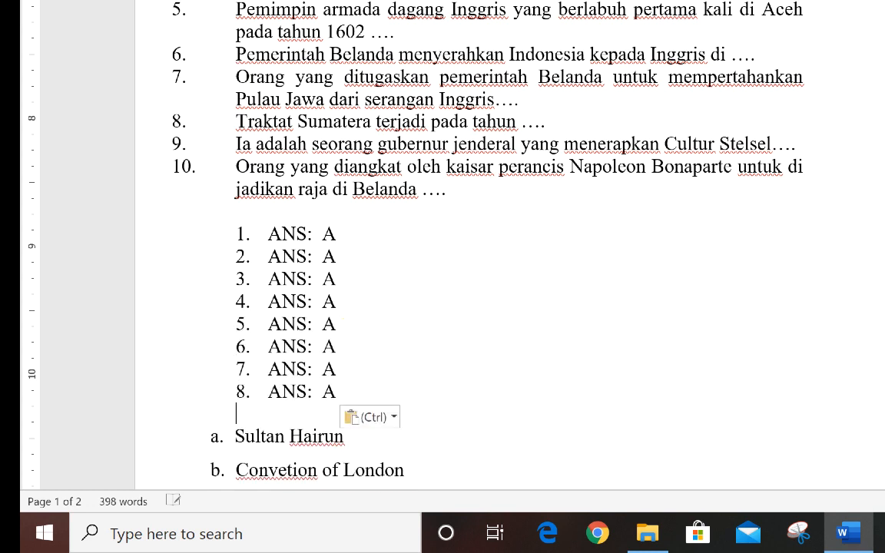
pyautogui.hotkey('ctrl', 'v')
pyautogui.hotkey('ctrl', 'v')
pyautogui.hotkey('ctrl', 'v')
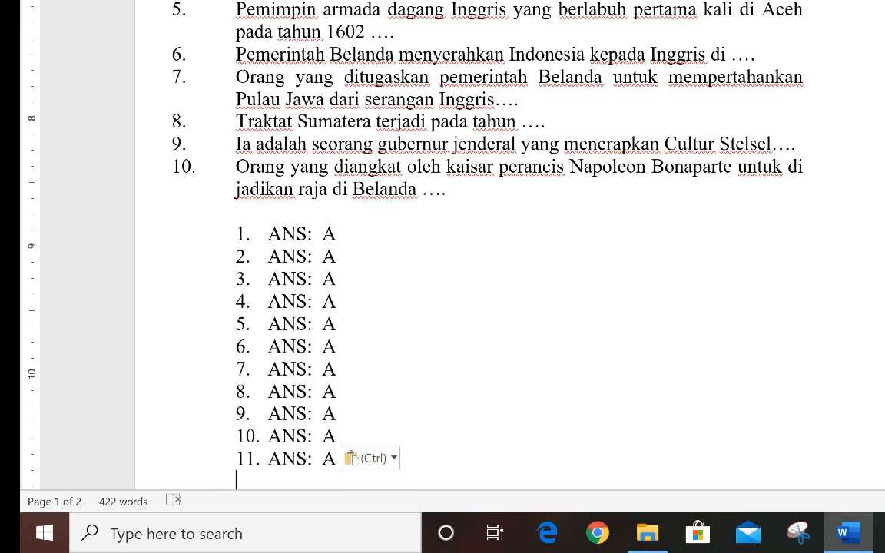
pyautogui.hotkey('ctrl', 'z')
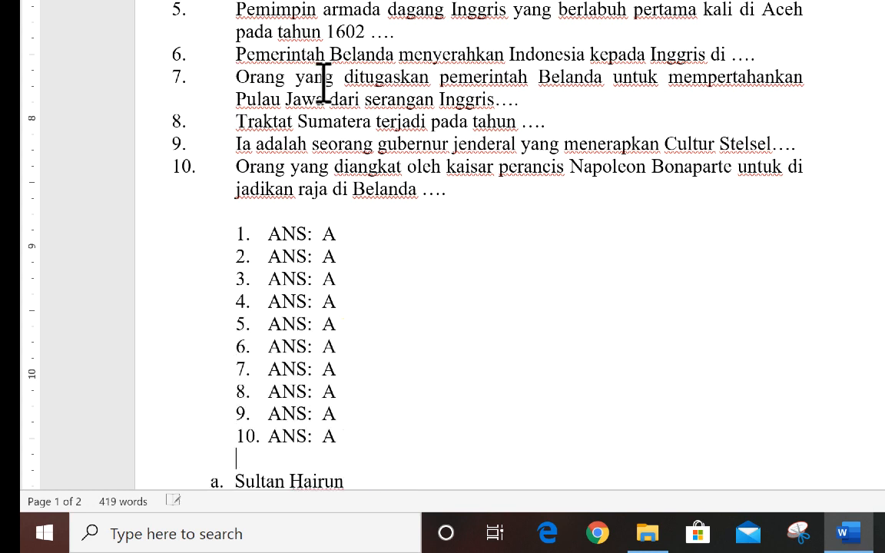
# Change the answers in lines 2 to 5 of the answer key to B, C, D and E.
pyautogui.click(352, 256)
pyautogui.press('BackSpace')
pyautogui.doubleClick(329, 280)
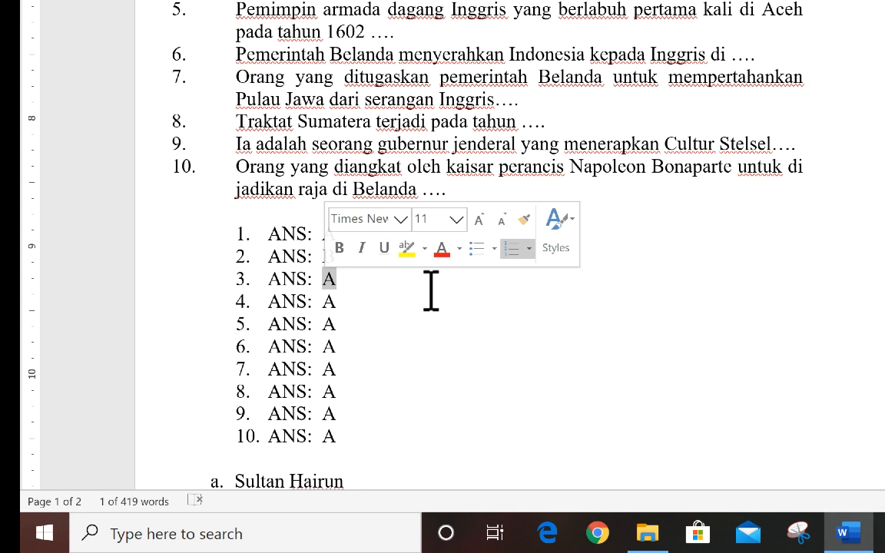
pyautogui.write('C')
pyautogui.click(351, 302)
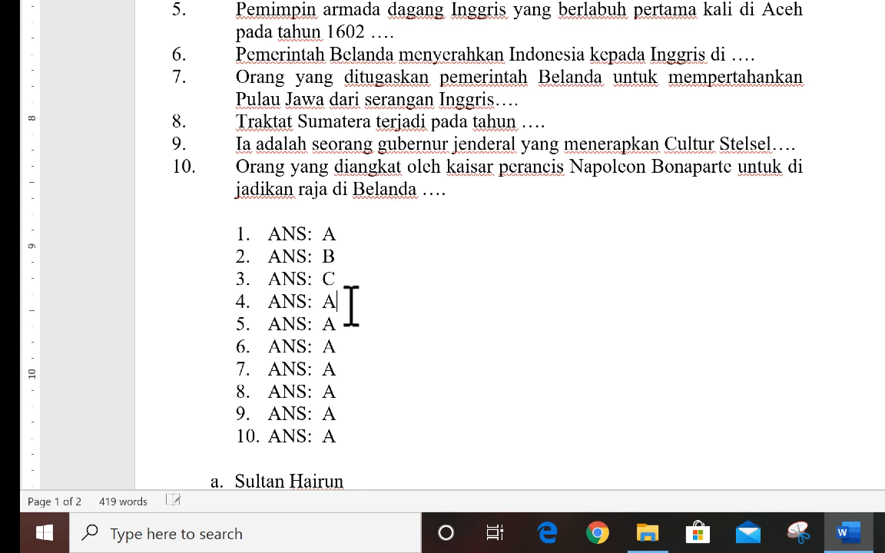
pyautogui.press('BackSpace')
pyautogui.write('D')
pyautogui.click(336, 328)
pyautogui.press('BackSpace')
pyautogui.write('E')
# Change the answers in lines 6 to 10 of the answer key to F, G, H, I and J.
pyautogui.click(338, 347)
pyautogui.press('BackSpace')
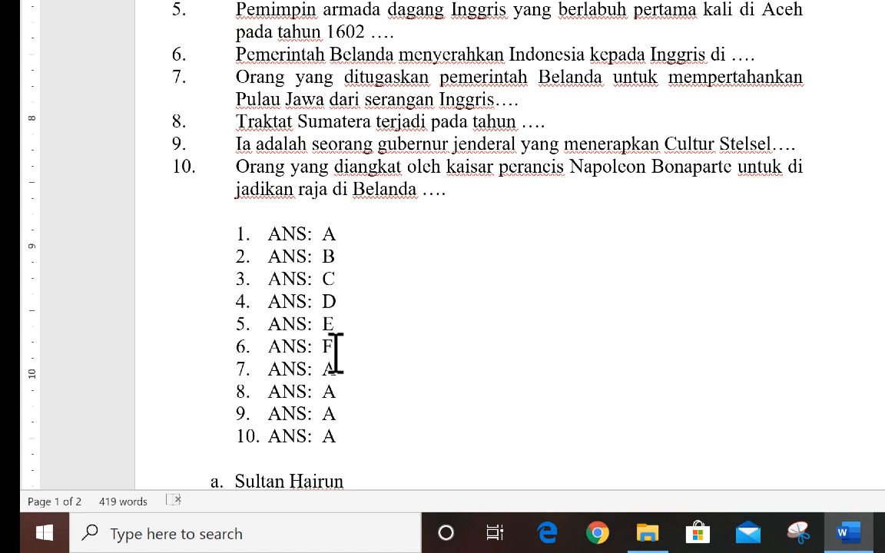
pyautogui.click(338, 372)
pyautogui.press('BackSpace')
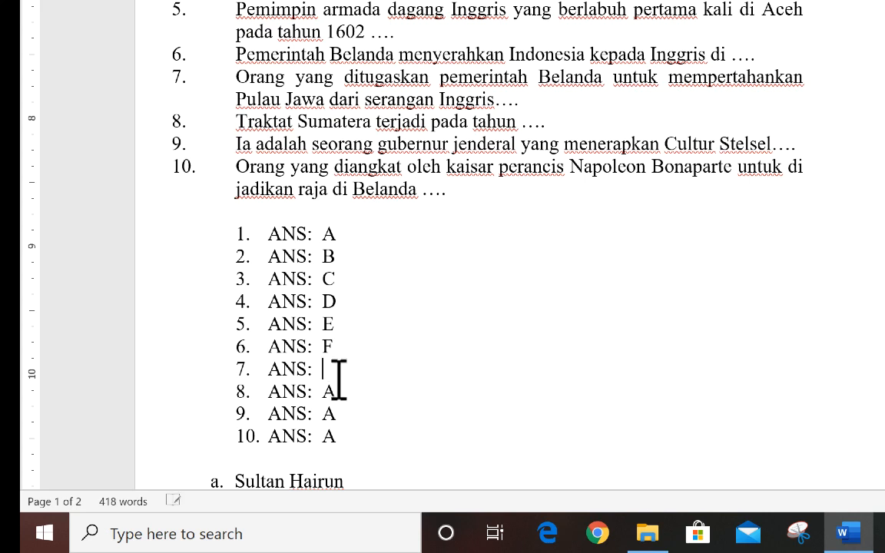
pyautogui.write('G')
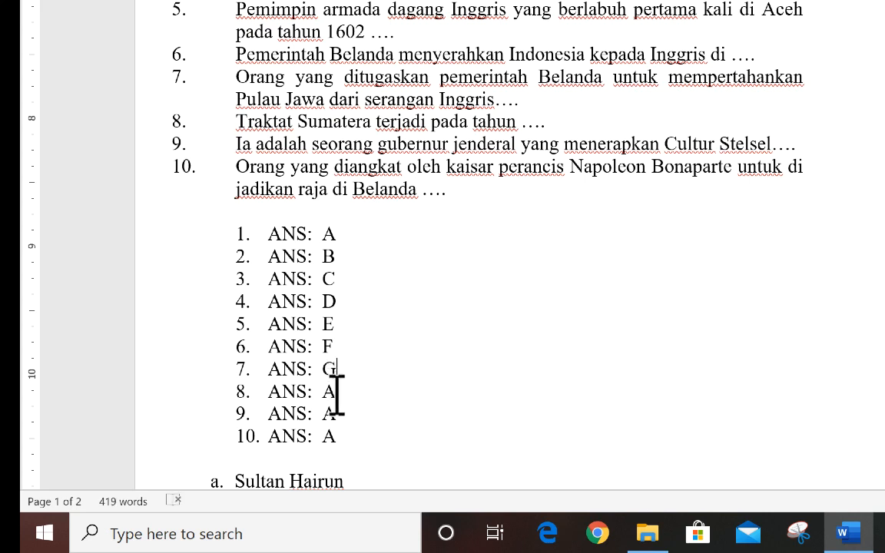
pyautogui.click(338, 394)
pyautogui.press('BackSpace')
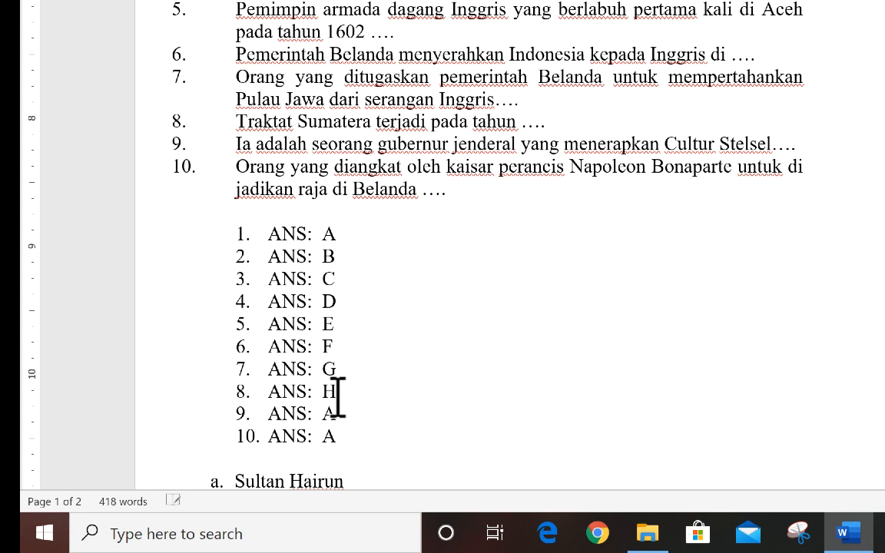
pyautogui.click(358, 422)
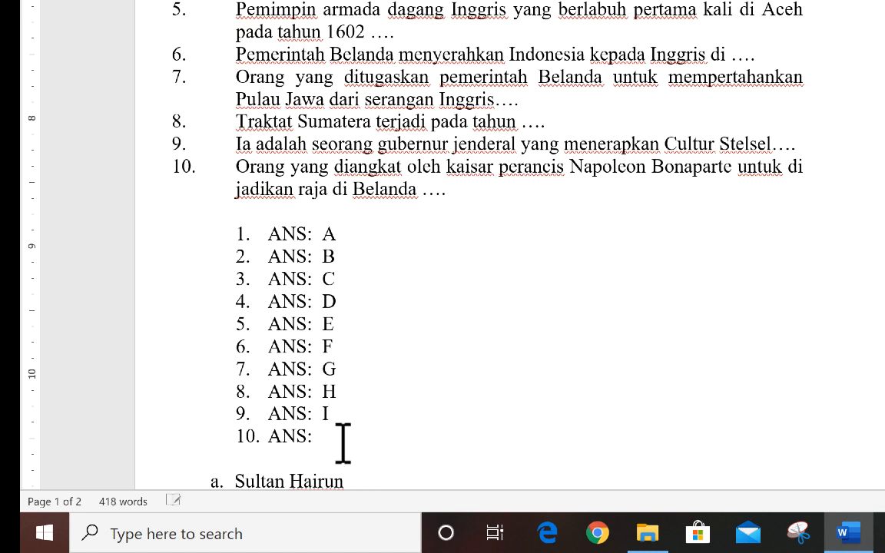
pyautogui.scroll(-3, 485, 275)
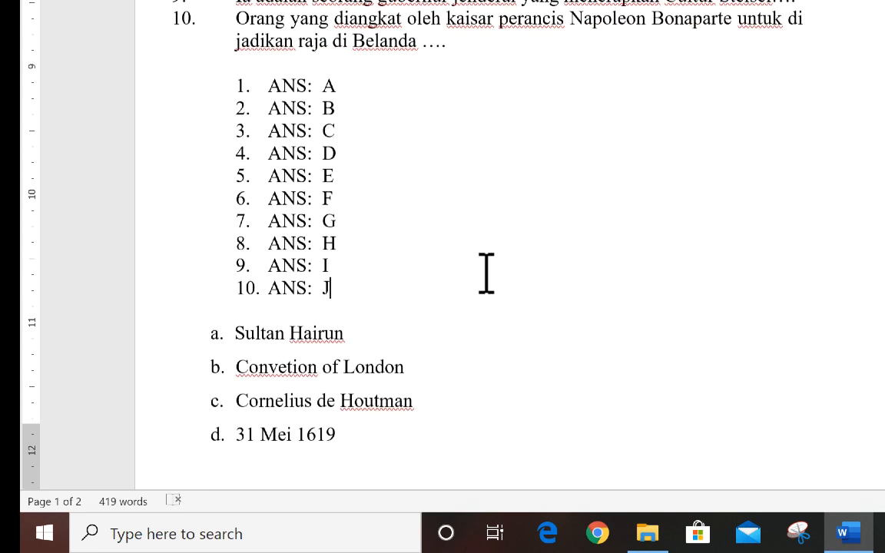
# Insert two more blank lines between the answer key and the second lettered option list starting with Sultan Hairun.
pyautogui.scroll(-1, 486, 280)
pyautogui.click(292, 259)
pyautogui.press('Return')
pyautogui.press('Return')
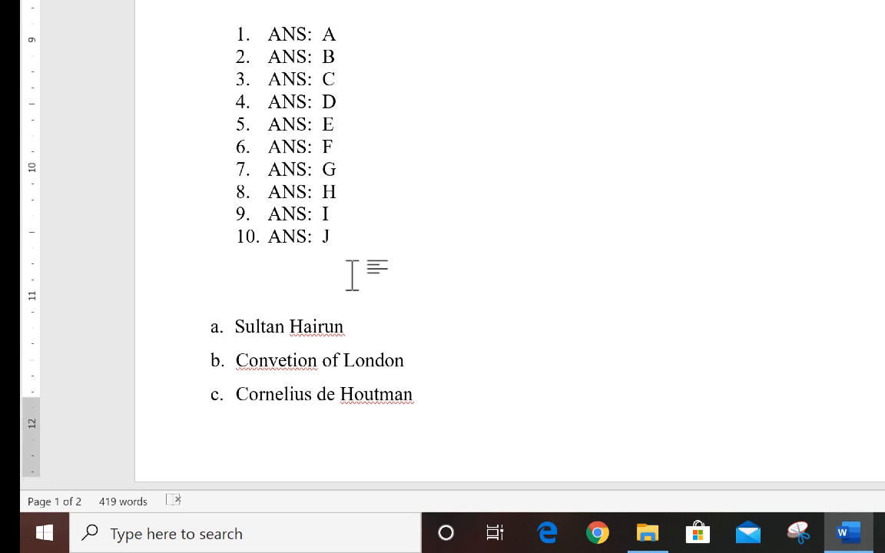
pyautogui.scroll(-6, 352, 279)
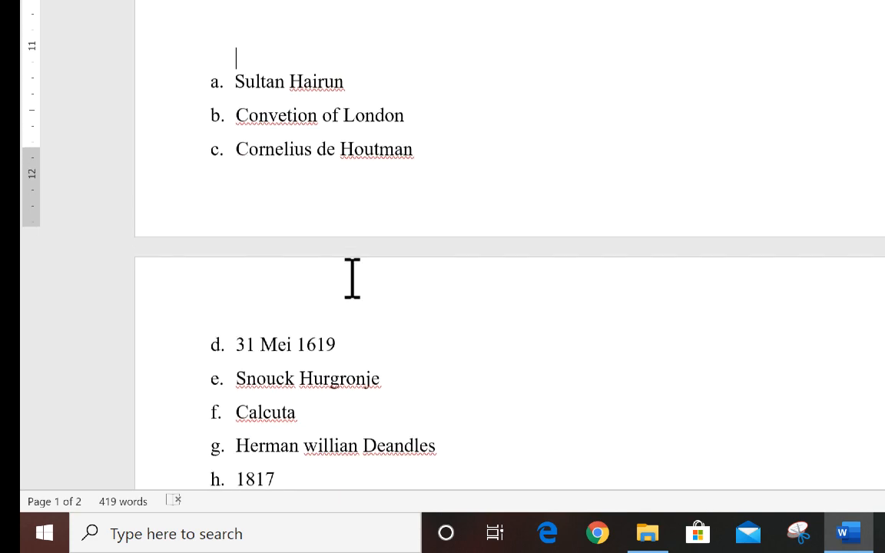
# Start a second answer key with a numbered line "ANS: K" below the ten statements of the second question set.
pyautogui.scroll(-18, 352, 278)
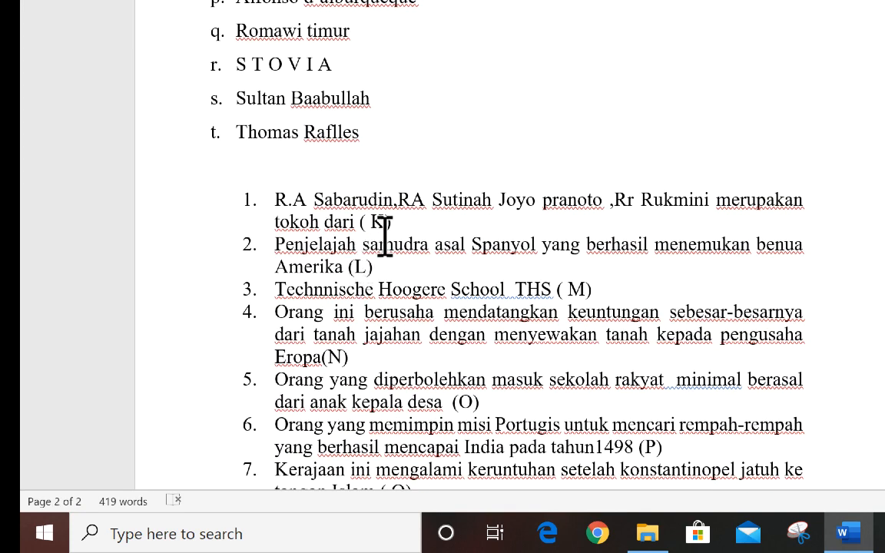
pyautogui.scroll(-9, 384, 238)
pyautogui.click(339, 307)
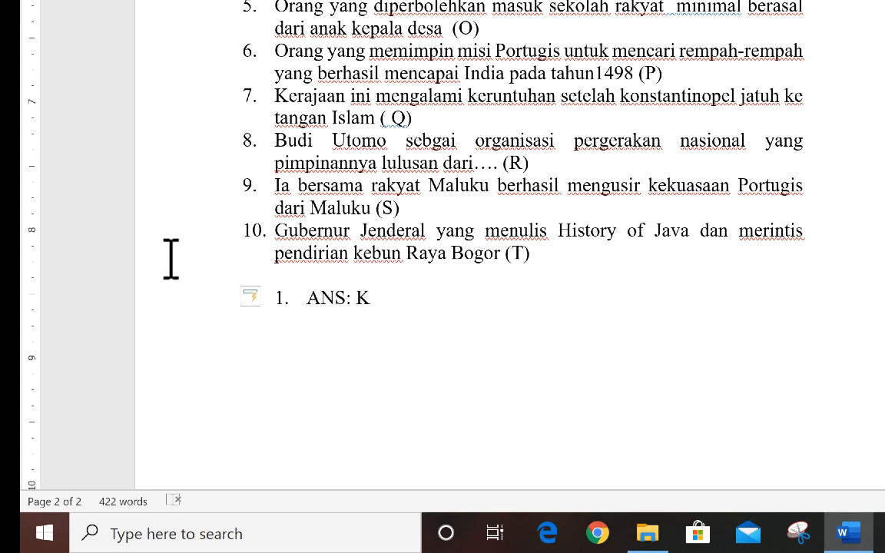
# Duplicate the "ANS: K" line below itself so the second answer key has ten numbered lines.
pyautogui.moveTo(182, 301); pyautogui.dragTo(371, 303)
pyautogui.hotkey('ctrl', 'c')
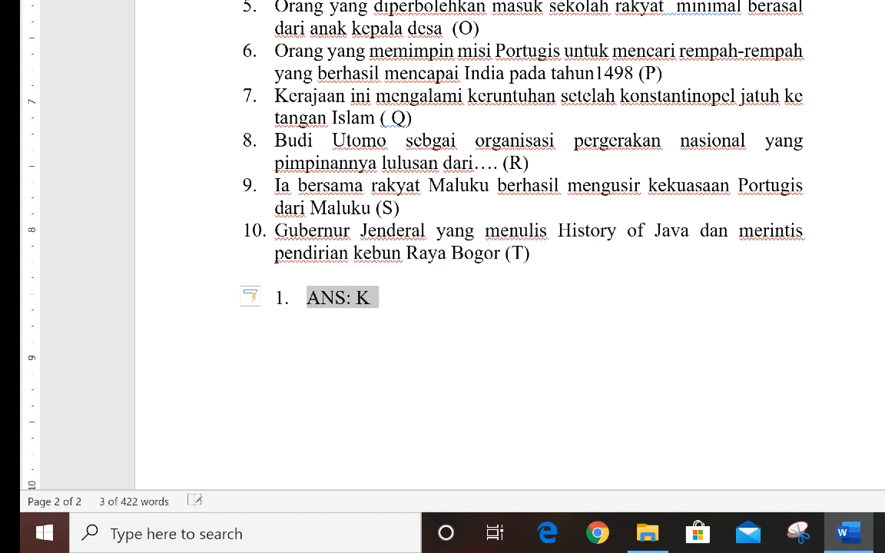
pyautogui.click(204, 296)
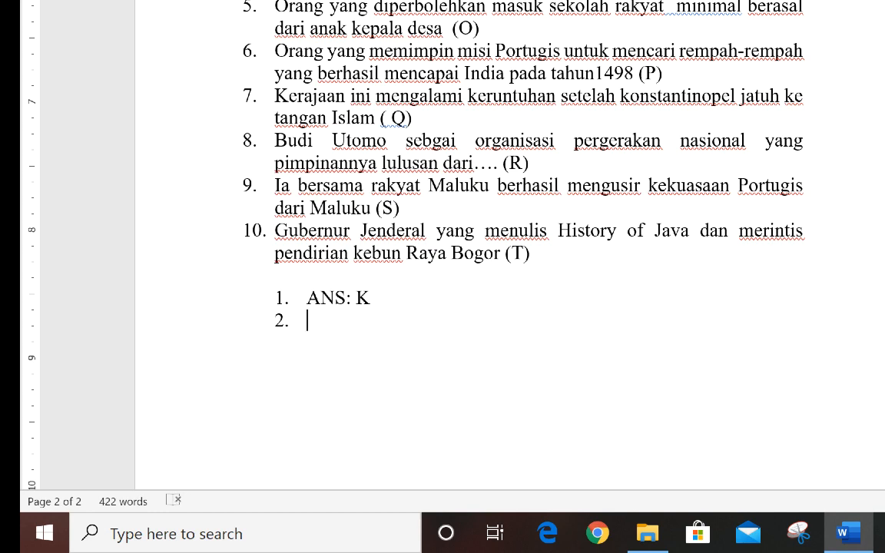
pyautogui.hotkey('ctrl', 'v')
pyautogui.press('Return')
pyautogui.hotkey('ctrl', 'v')
pyautogui.press('Return')
pyautogui.hotkey('ctrl', 'v')
pyautogui.press('Return')
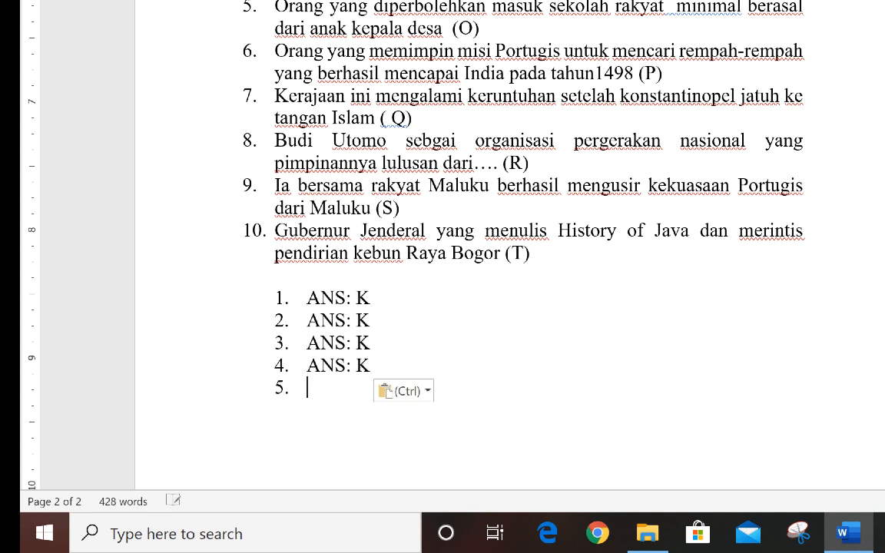
pyautogui.hotkey('ctrl', 'v')
pyautogui.press('Return')
pyautogui.hotkey('ctrl', 'v')
pyautogui.press('Return')
pyautogui.hotkey('ctrl', 'v')
pyautogui.press('Return')
pyautogui.hotkey('ctrl', 'v')
pyautogui.press('Return')
pyautogui.hotkey('ctrl', 'v')
pyautogui.press('Return')
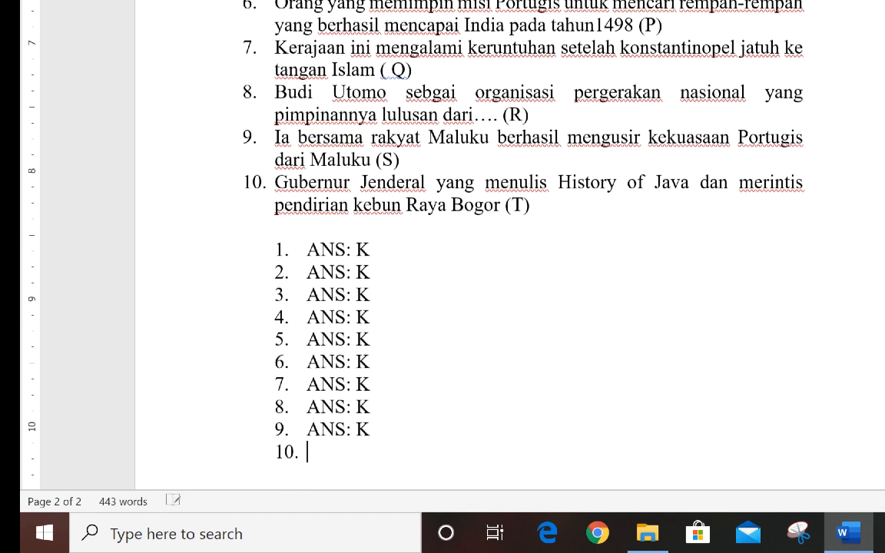
pyautogui.hotkey('ctrl', 'v')
pyautogui.press('Return')
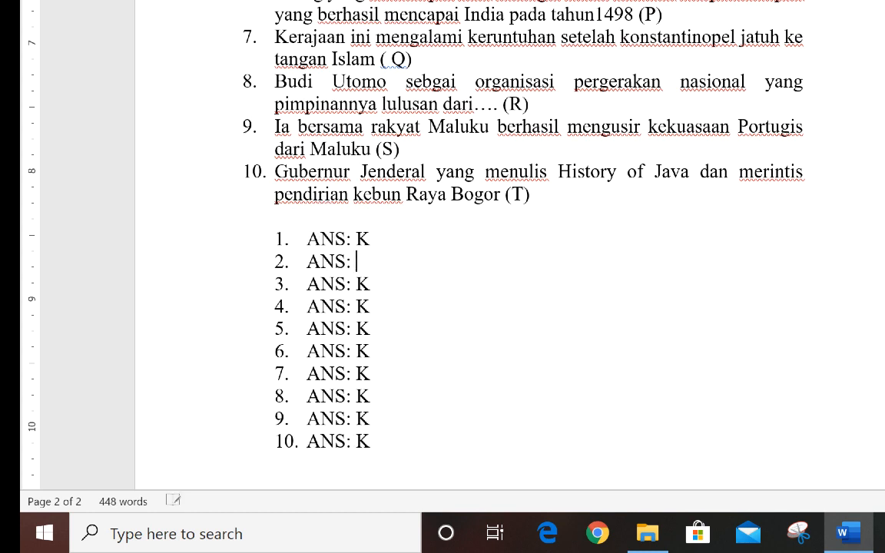
# Change the answers in lines 2 to 10 of the second answer key to L, M, N, O, P, Q, R, S and T.
pyautogui.write('N')
pyautogui.click(371, 328)
pyautogui.press('BackSpace')
pyautogui.write('O')
pyautogui.click(371, 398)
pyautogui.press('BackSpace')
pyautogui.write('RT')
# Replace the bracketed answer letters at the end of statements 1 to 5 in the second set with dots.
pyautogui.scroll(10, 502, 194)
pyautogui.moveTo(361, 96); pyautogui.dragTo(392, 99)
pyautogui.write('.....')
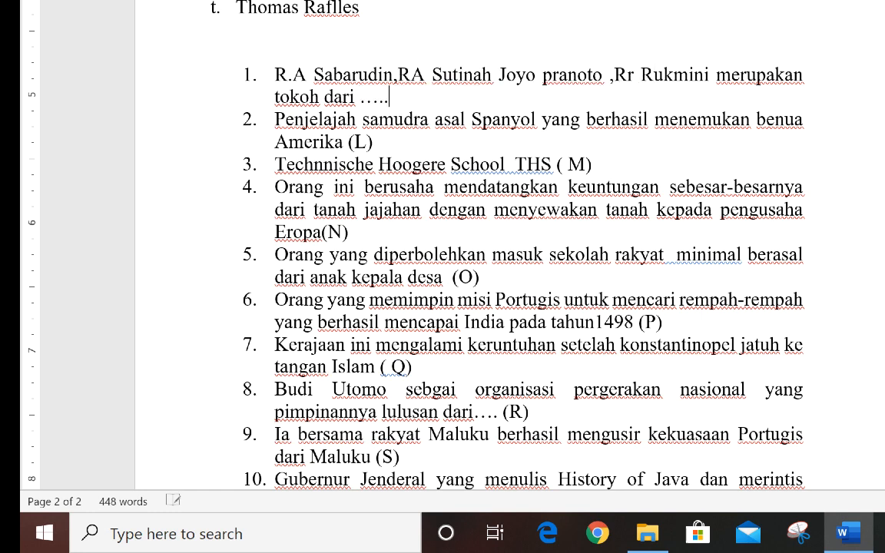
pyautogui.moveTo(346, 143); pyautogui.dragTo(375, 143)
pyautogui.press('BackSpace')
pyautogui.moveTo(555, 165); pyautogui.dragTo(592, 164)
pyautogui.write('....')
pyautogui.moveTo(322, 232); pyautogui.dragTo(350, 232)
pyautogui.write('.....')
pyautogui.moveTo(456, 279); pyautogui.dragTo(481, 278)
pyautogui.press('BackSpace')
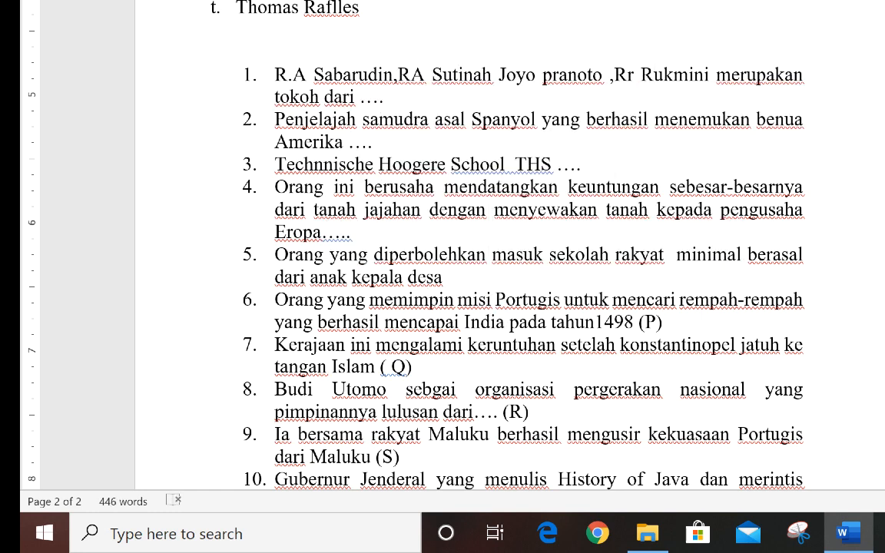
# Replace the bracketed answer letters at the end of statements 6 to 10 in the second set with dots.
pyautogui.moveTo(638, 322); pyautogui.dragTo(664, 324)
pyautogui.write('....')
pyautogui.moveTo(380, 367); pyautogui.dragTo(415, 368)
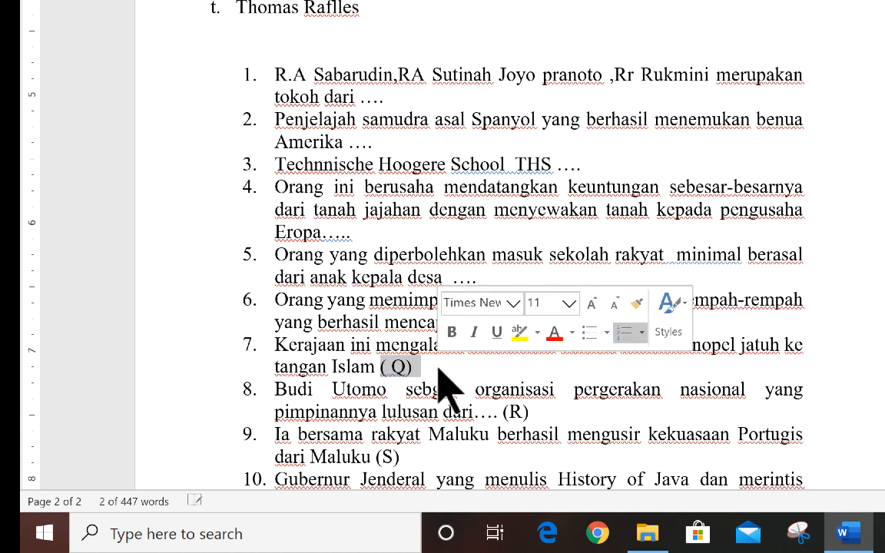
pyautogui.write('....')
pyautogui.scroll(3, 429, 372)
pyautogui.scroll(-5, 428, 371)
pyautogui.moveTo(474, 255); pyautogui.dragTo(530, 255)
pyautogui.write('....')
pyautogui.moveTo(377, 300); pyautogui.dragTo(401, 301)
pyautogui.write('....')
pyautogui.moveTo(504, 345); pyautogui.dragTo(530, 345)
pyautogui.write('....')
# Save the document as SOAL SEJARAH MENJODOHKAN.rtf in Rich Text Format in the SOAL MENJODOHKAN folder, and close Word.
pyautogui.scroll(-5, 461, 144)
pyautogui.scroll(13, 462, 146)
pyautogui.scroll(-14, 297, 242)
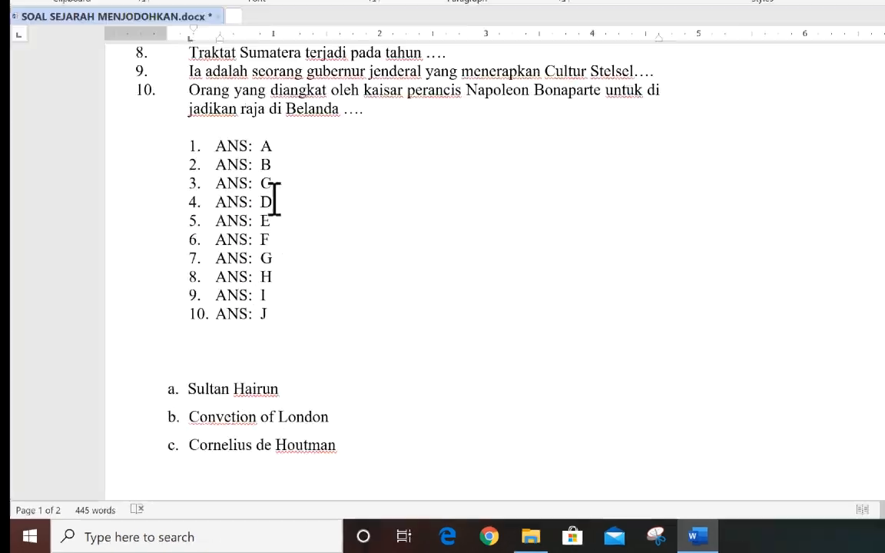
pyautogui.scroll(-12, 274, 202)
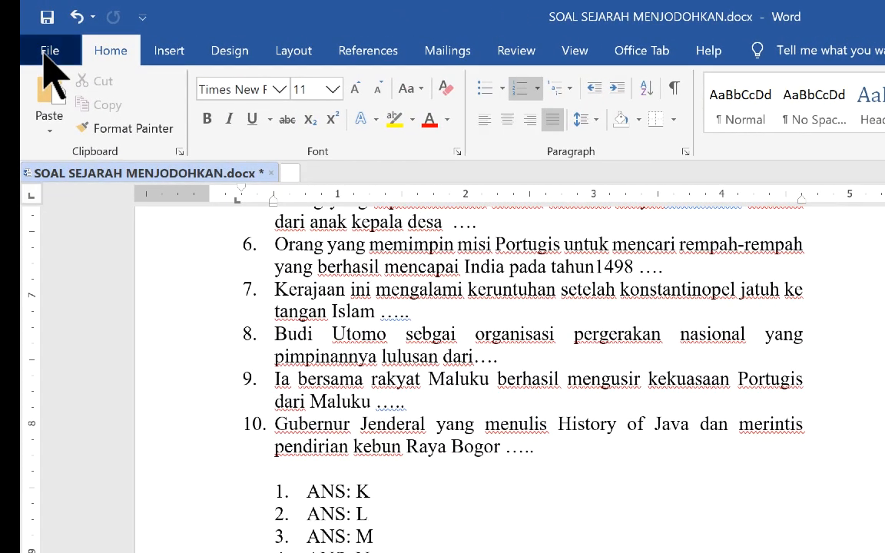
pyautogui.click(49, 51)
pyautogui.click(83, 326)
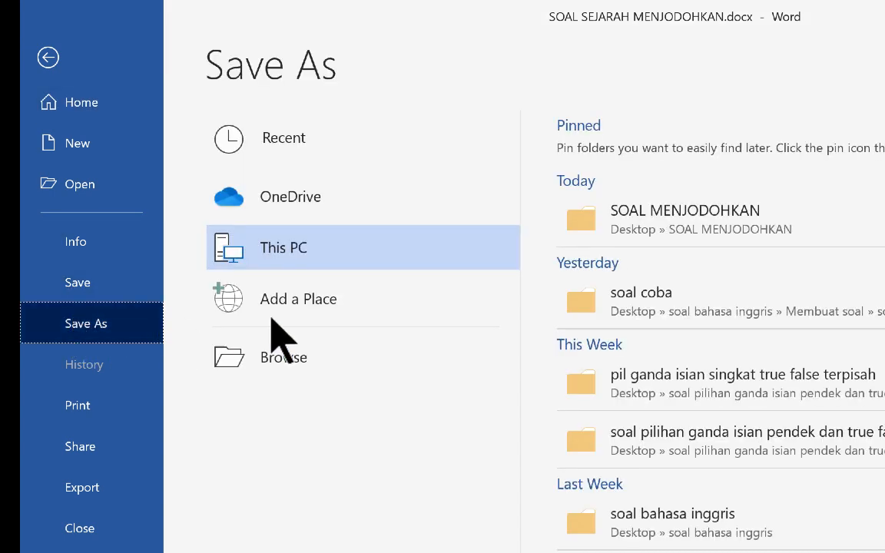
pyautogui.click(694, 221)
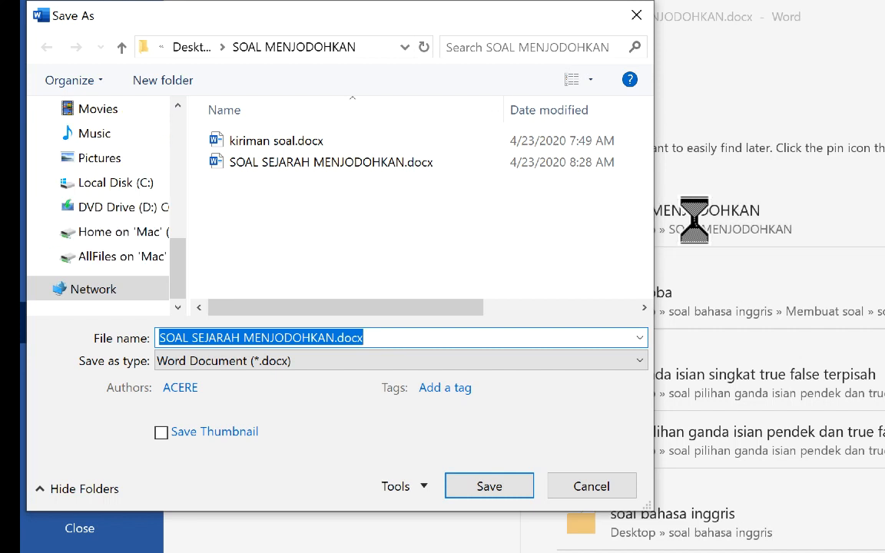
pyautogui.click(300, 360)
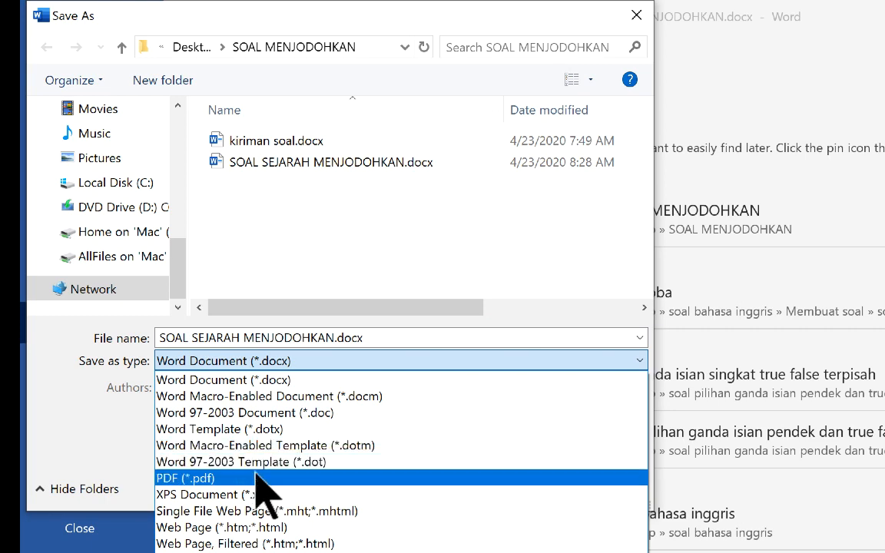
pyautogui.click(275, 538)
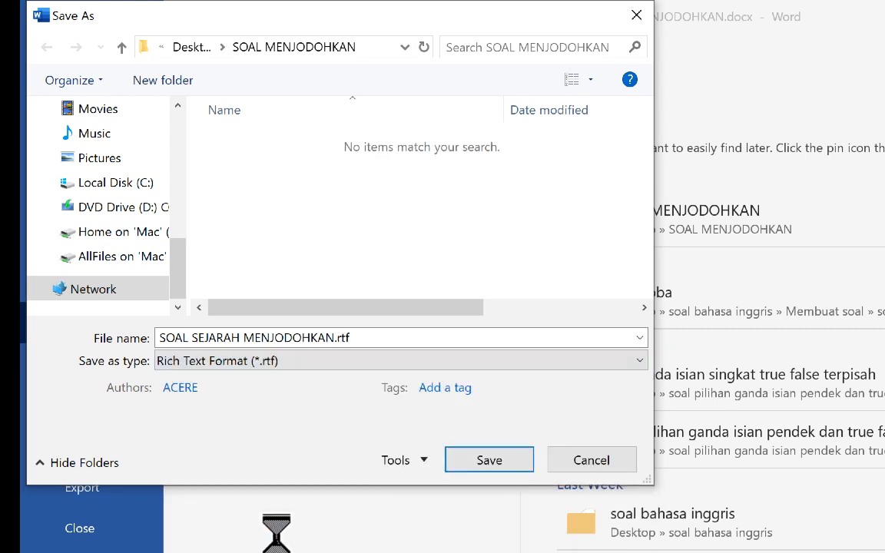
pyautogui.click(480, 461)
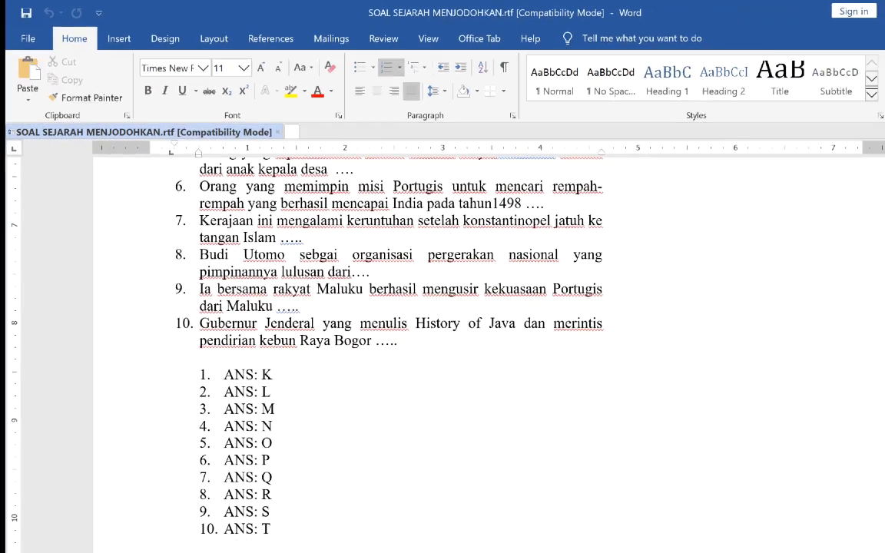
pyautogui.click(872, 10)
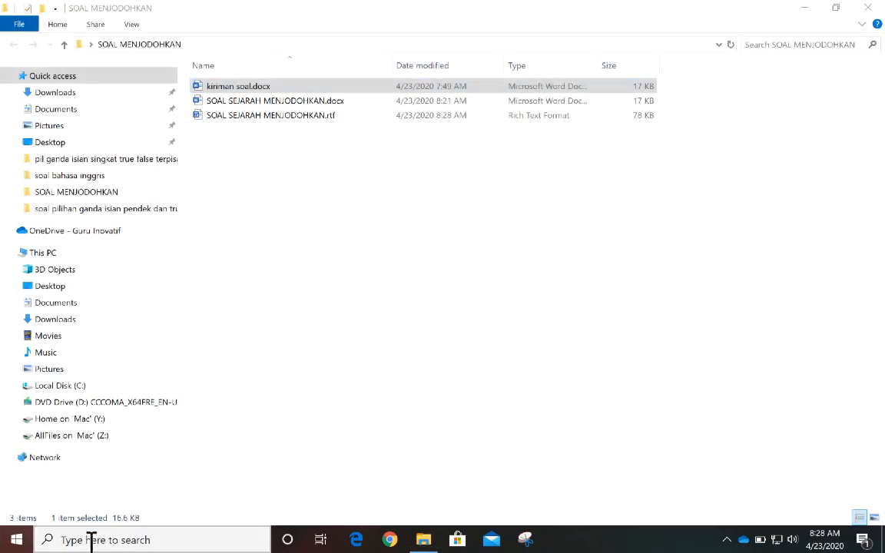
# Launch ExamView ImportUtility from the eInstruction programs and advance the import wizard to its file selection page.
pyautogui.click(93, 538)
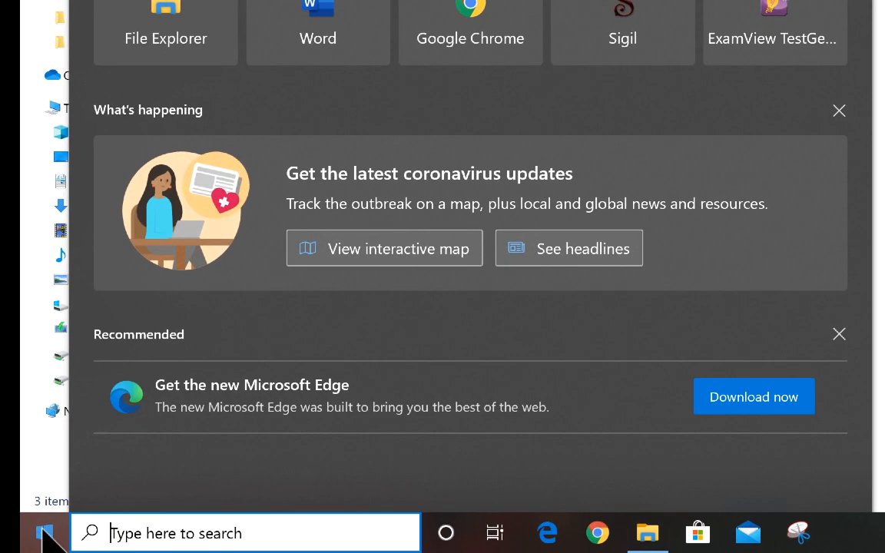
pyautogui.click(43, 531)
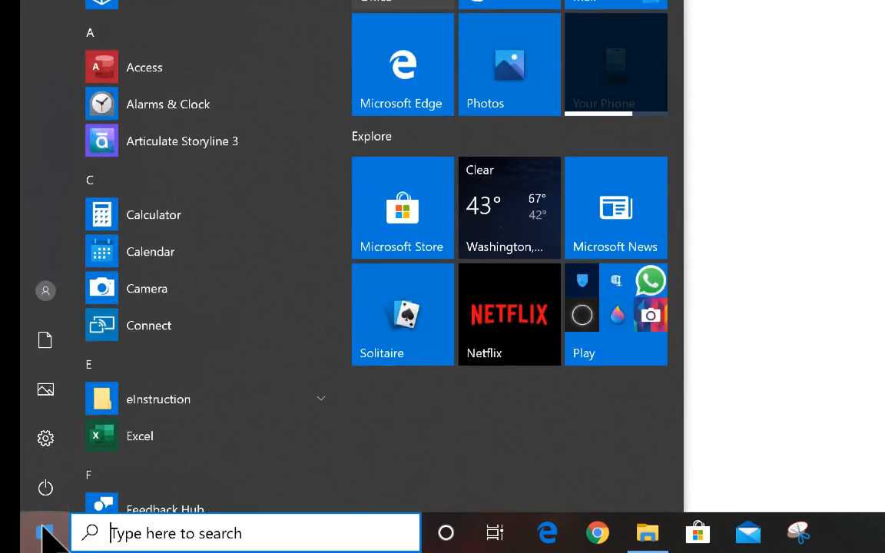
pyautogui.click(165, 401)
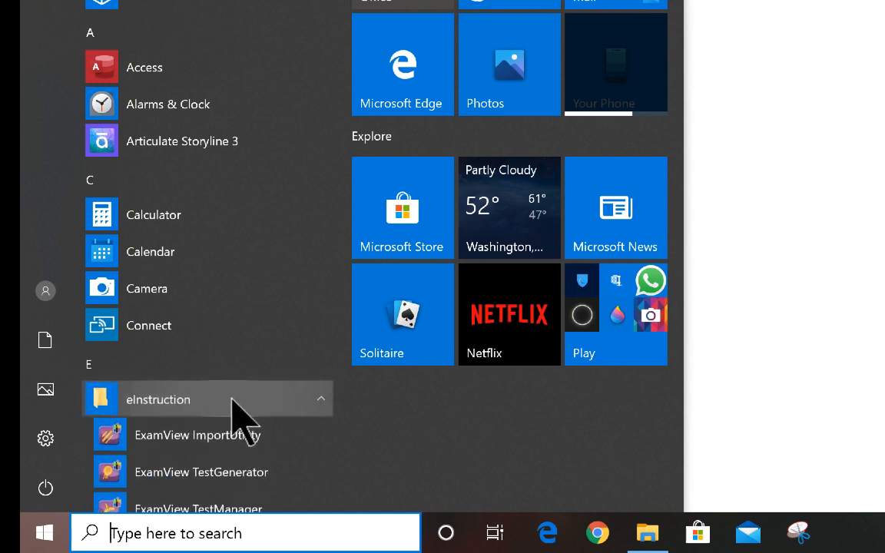
pyautogui.click(218, 436)
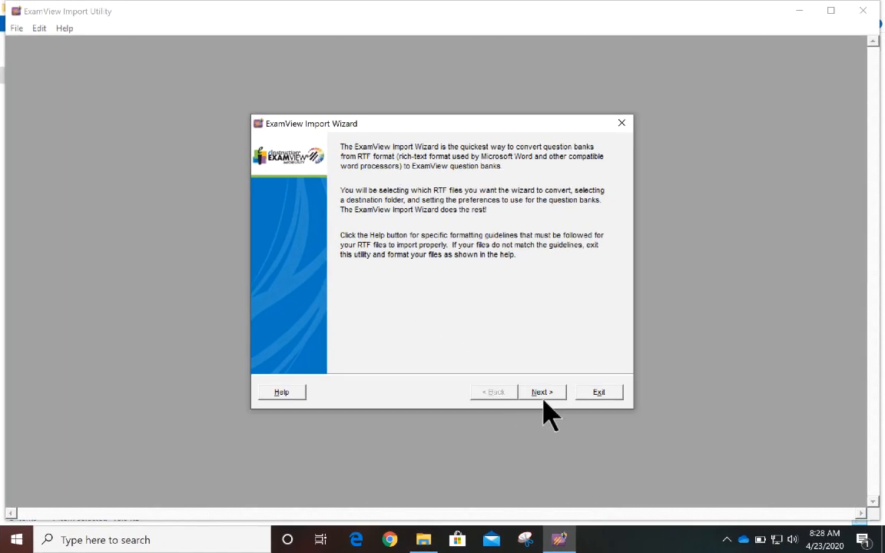
pyautogui.click(544, 392)
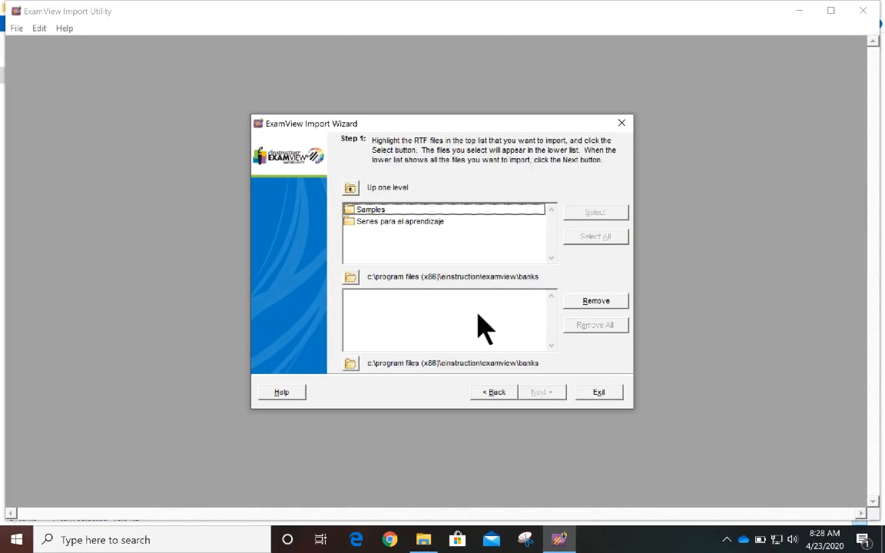
# Set the source folder to SOAL MENJODOHKAN on the Desktop and add SOAL SEJARAH MENJODOHKAN.rtf to the files to import.
pyautogui.click(351, 278)
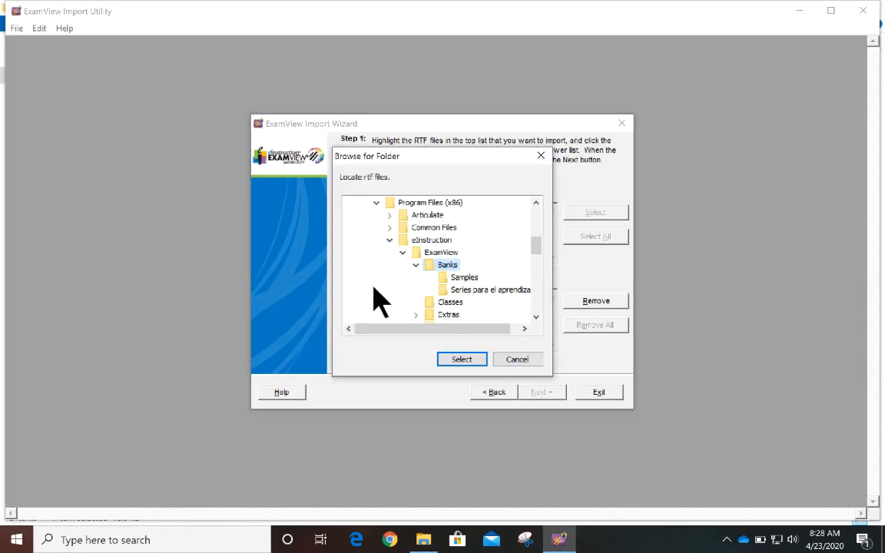
pyautogui.scroll(2, 415, 257)
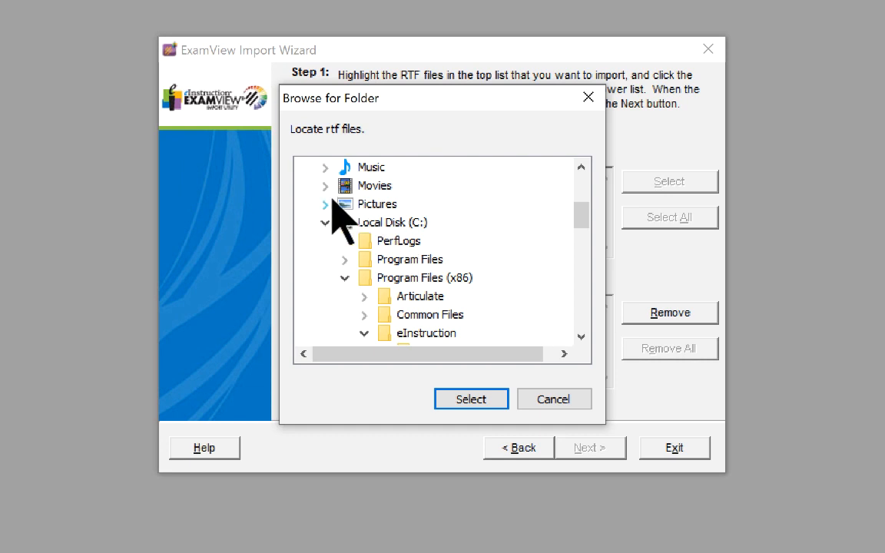
pyautogui.scroll(2, 388, 232)
pyautogui.scroll(2, 333, 204)
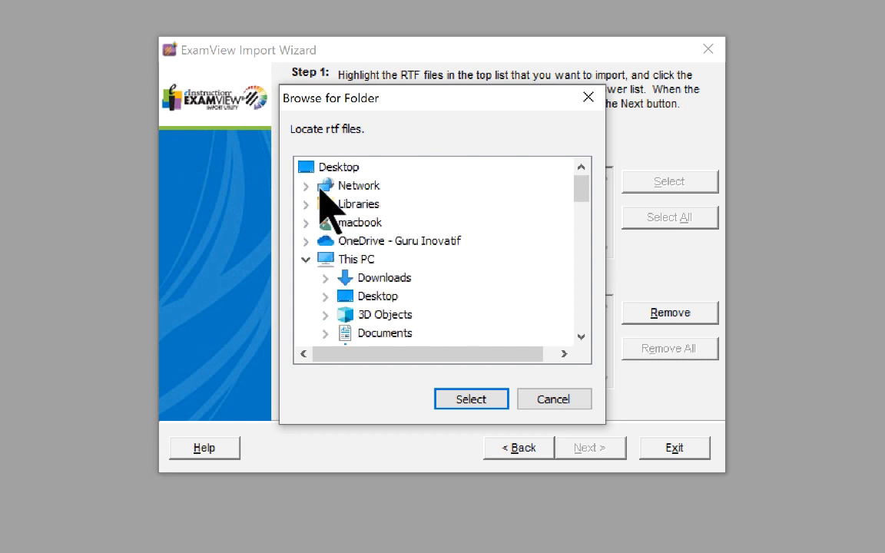
pyautogui.click(326, 297)
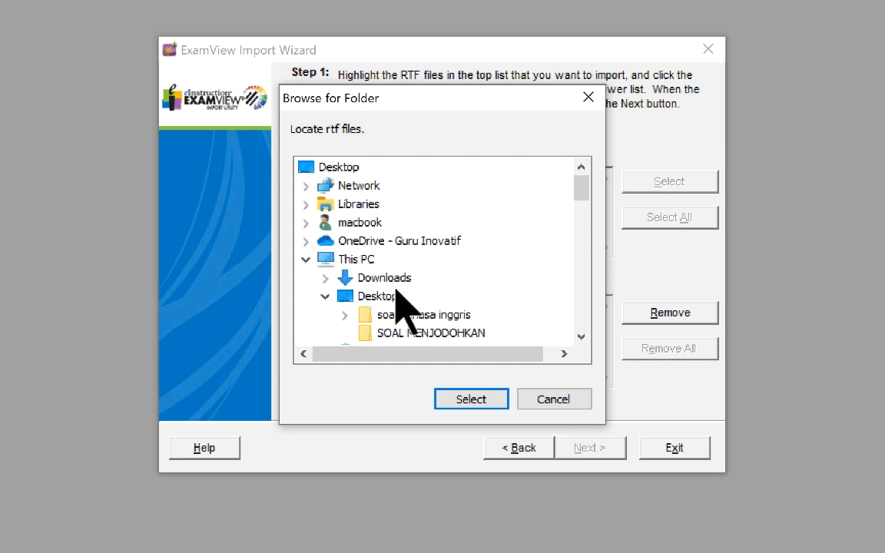
pyautogui.click(422, 333)
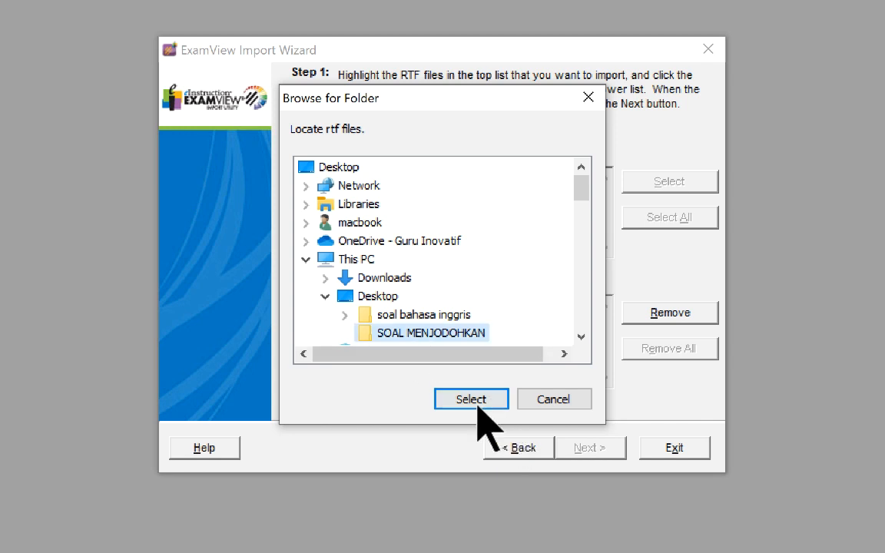
pyautogui.click(478, 397)
pyautogui.click(408, 179)
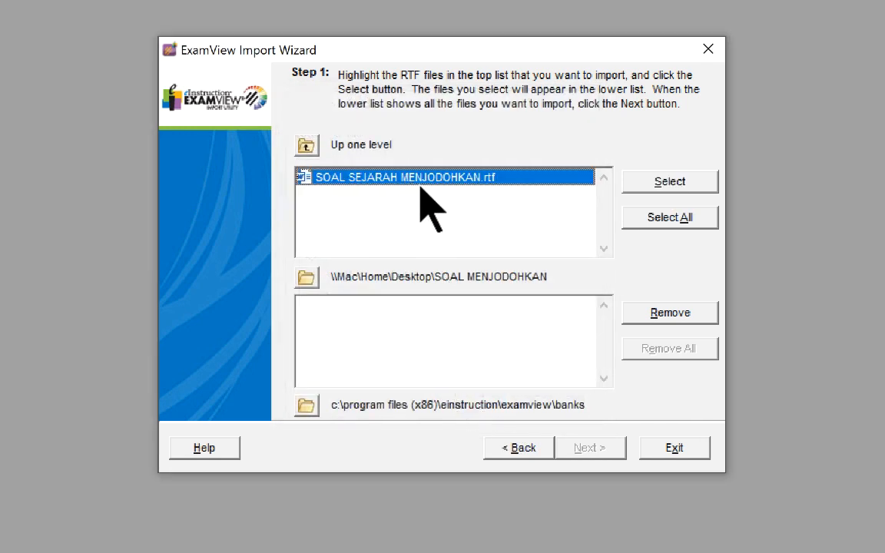
pyautogui.click(649, 183)
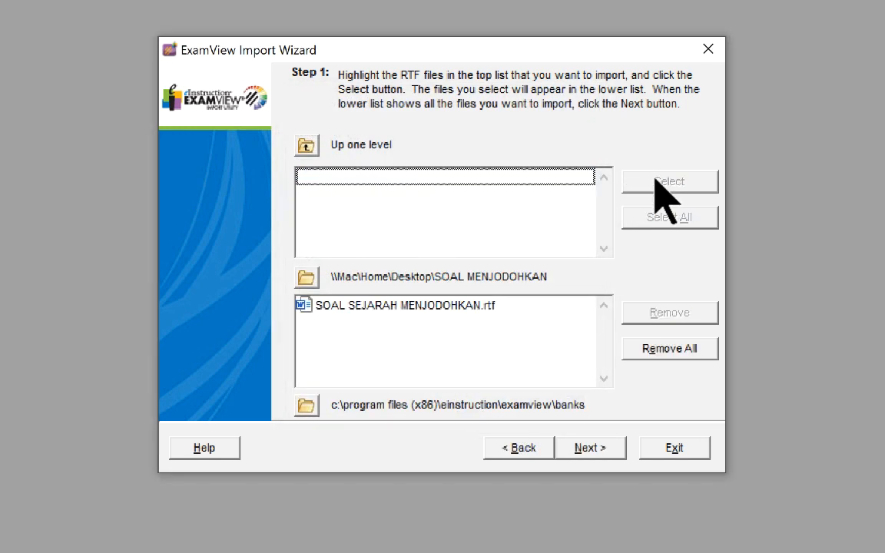
# Set the destination for converted banks to the Desktop's SOAL MENJODOHKAN folder and continue to the question bank preferences.
pyautogui.click(315, 407)
pyautogui.scroll(5, 426, 242)
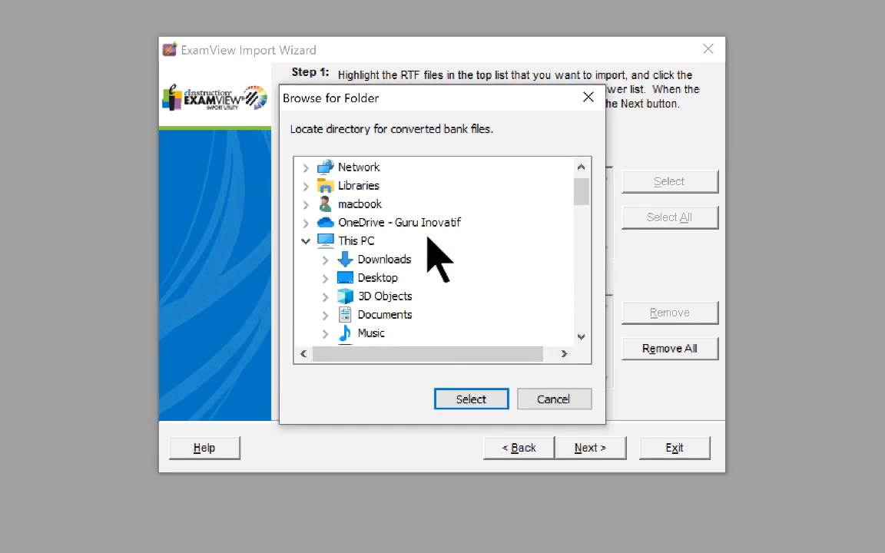
pyautogui.scroll(1, 361, 261)
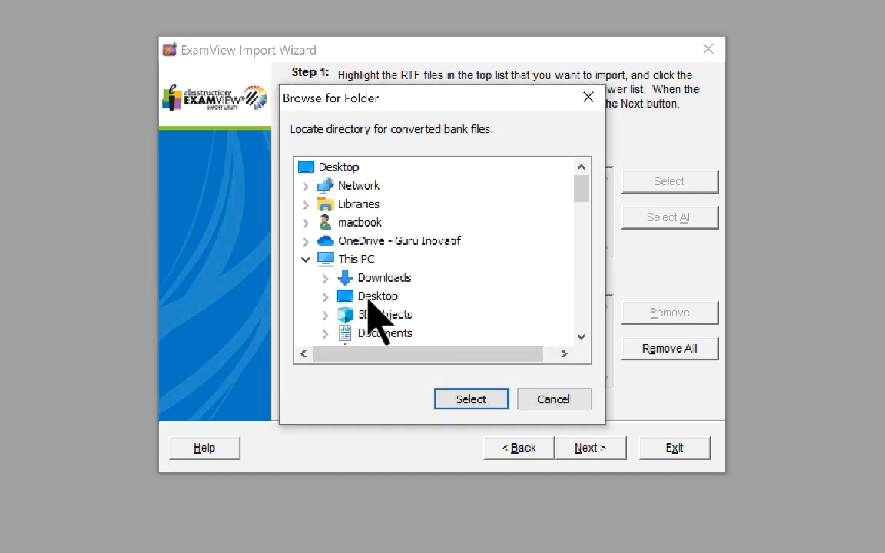
pyautogui.click(325, 297)
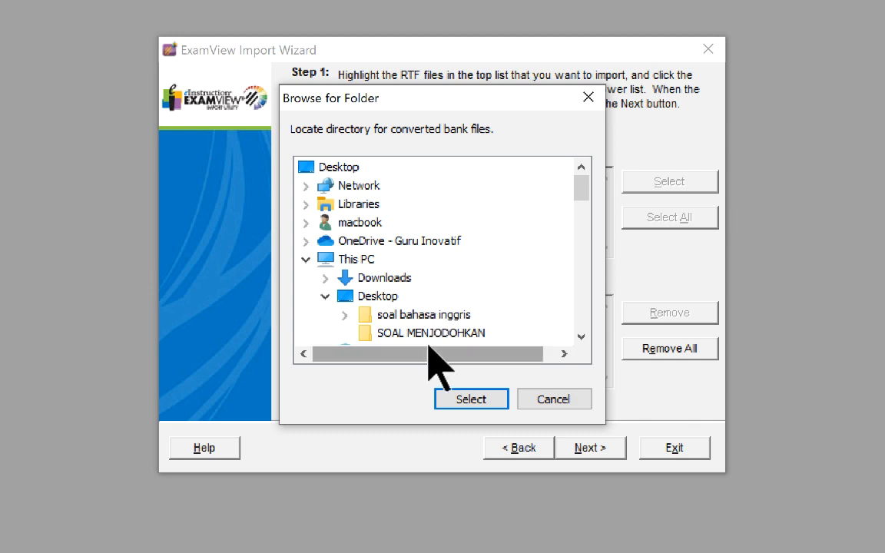
pyautogui.click(428, 334)
pyautogui.click(484, 398)
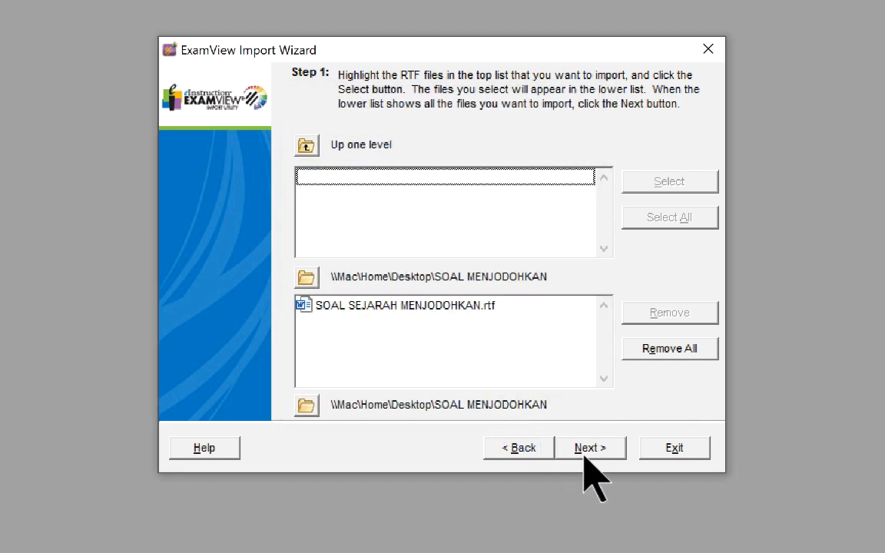
pyautogui.click(591, 450)
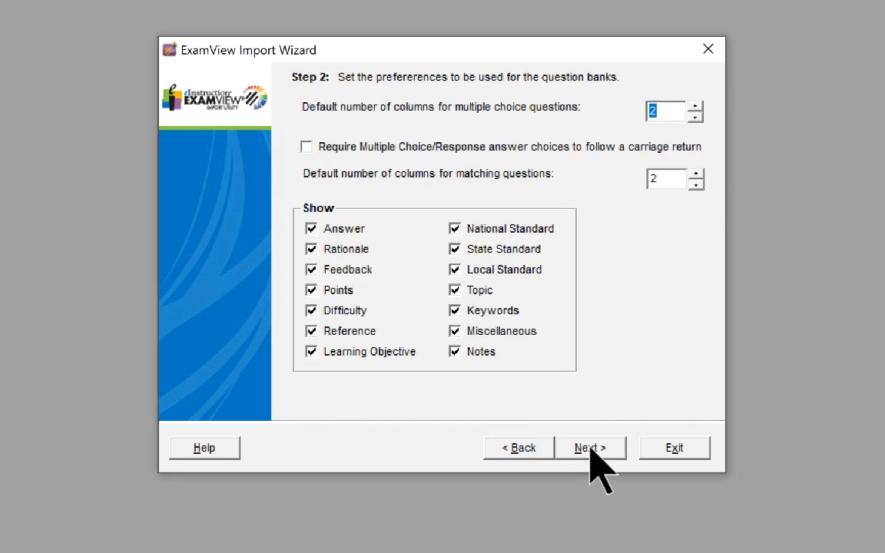
# Keep the default question bank preferences, finish importing the RTF file as a question bank, and close the import utility.
pyautogui.click(590, 449)
pyautogui.click(592, 449)
pyautogui.click(591, 449)
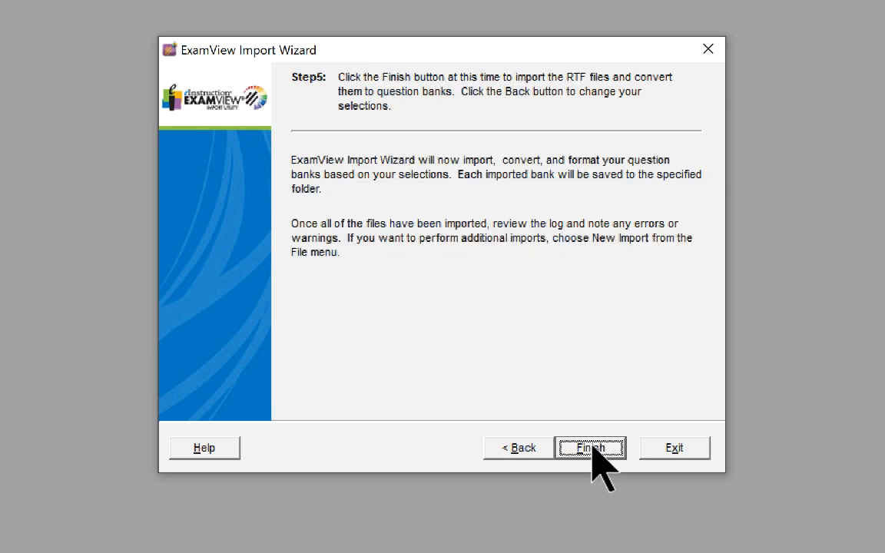
pyautogui.click(591, 449)
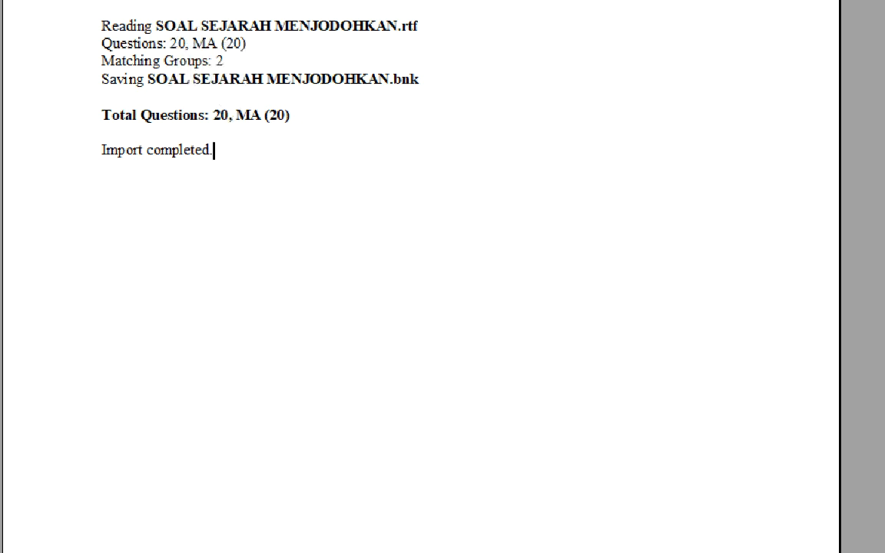
pyautogui.click(883, 1)
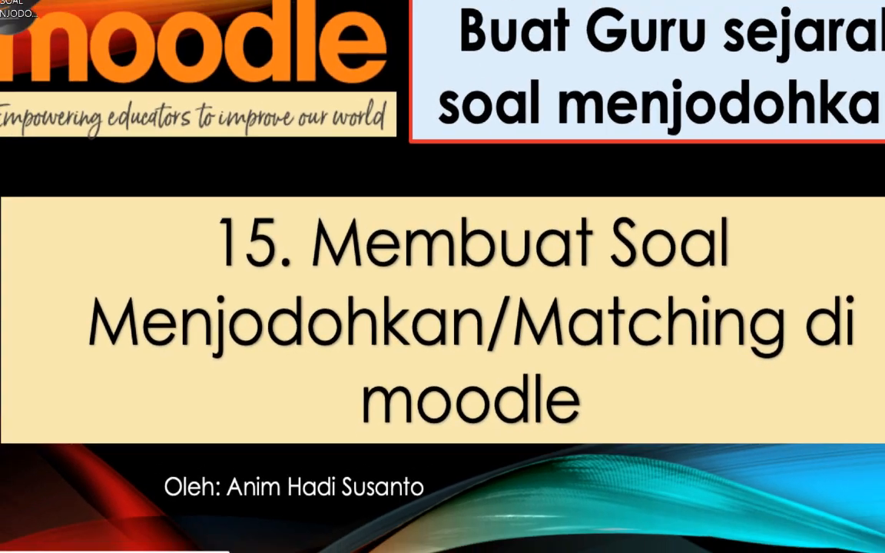
# Search for ExamView TestGenerator in Windows, launch it, and choose to open an existing question bank.
pyautogui.click(16, 541)
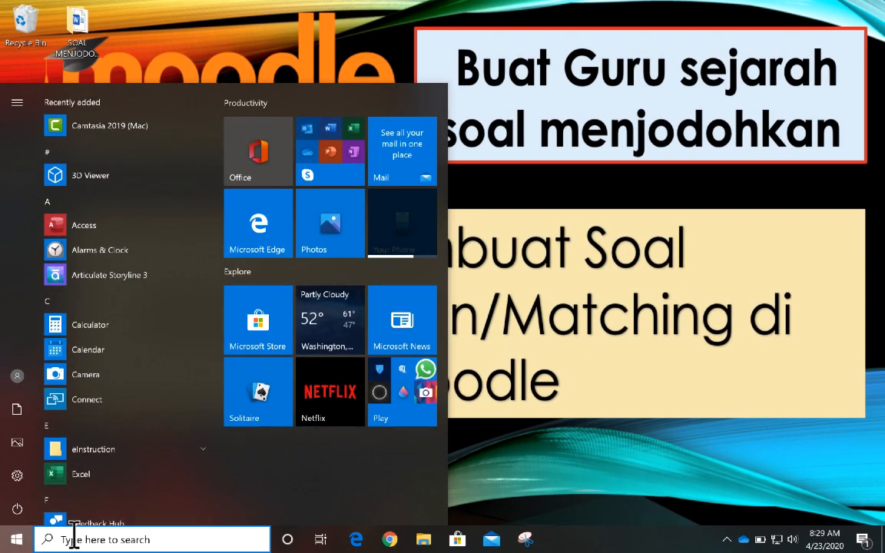
pyautogui.click(77, 541)
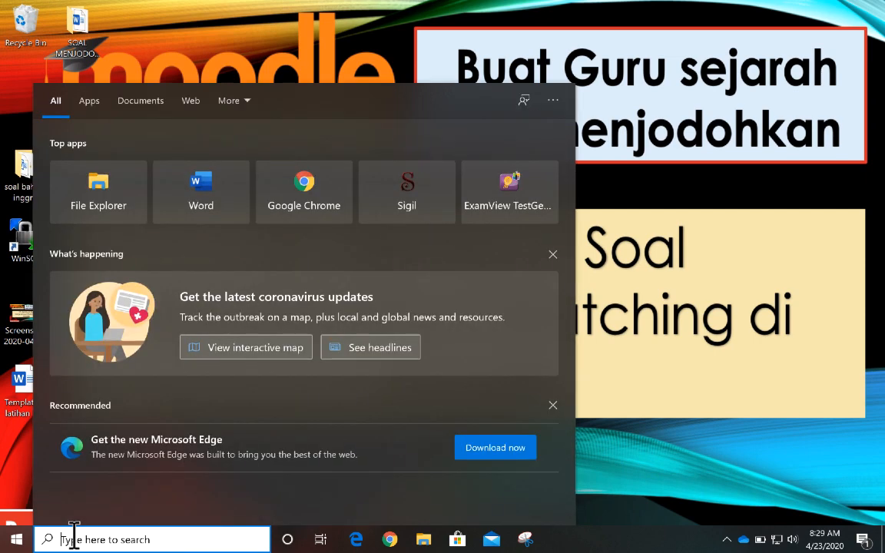
pyautogui.write('tes')
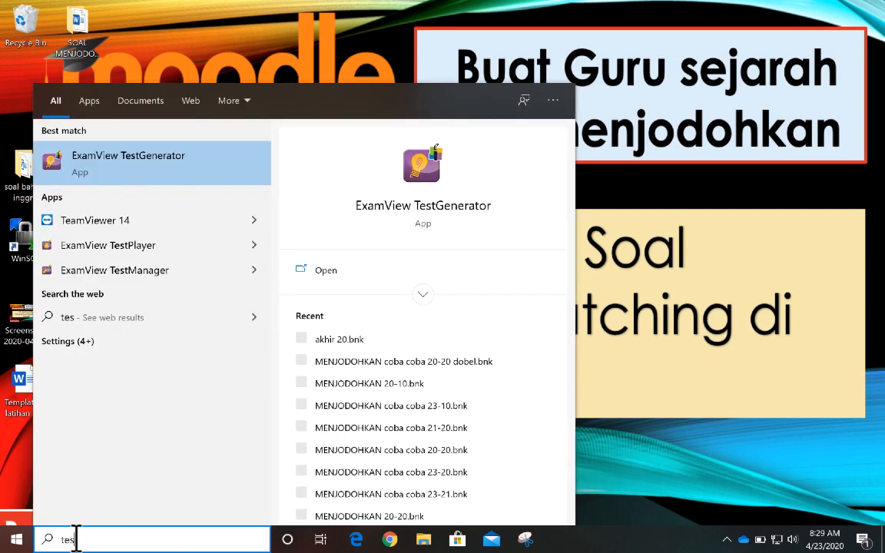
pyautogui.click(117, 172)
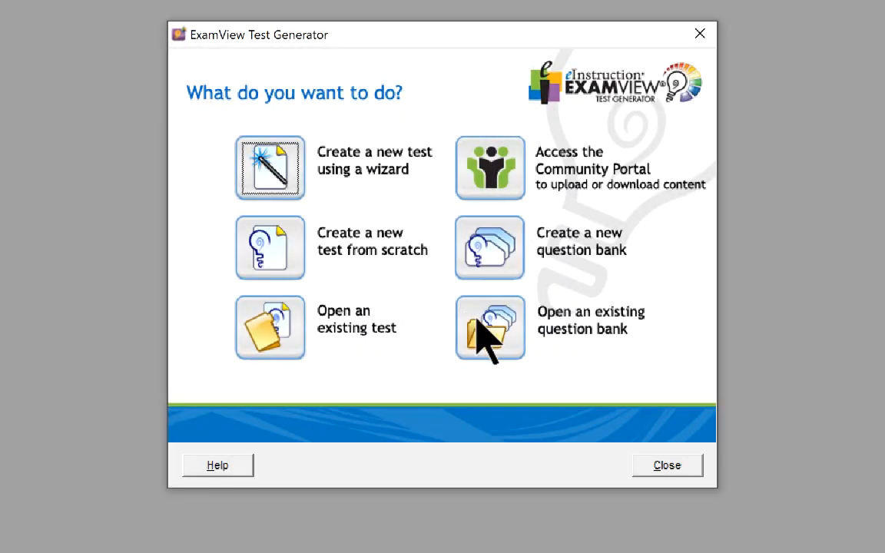
pyautogui.click(476, 322)
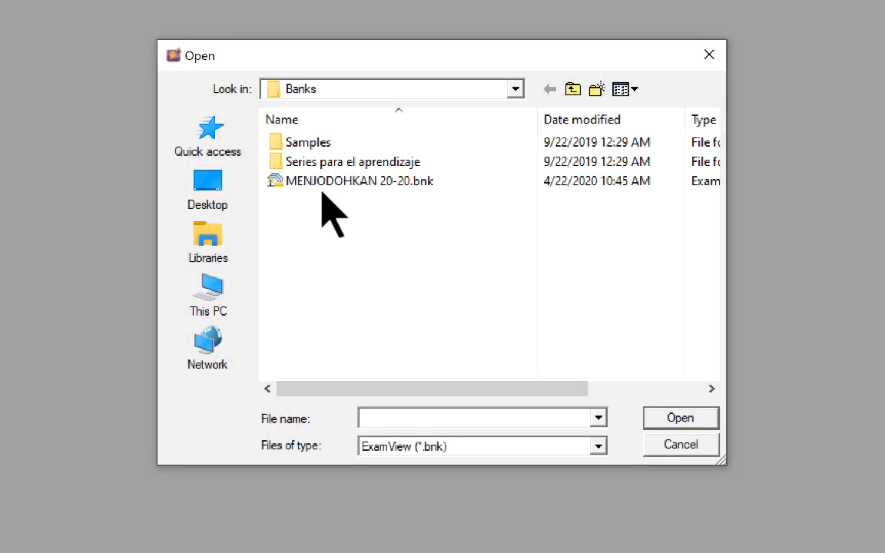
# Open SOAL SEJARAH MENJODOHKAN.bnk from the Desktop's SOAL MENJODOHKAN folder and review its matching questions and answer keys.
pyautogui.click(321, 183)
pyautogui.click(222, 191)
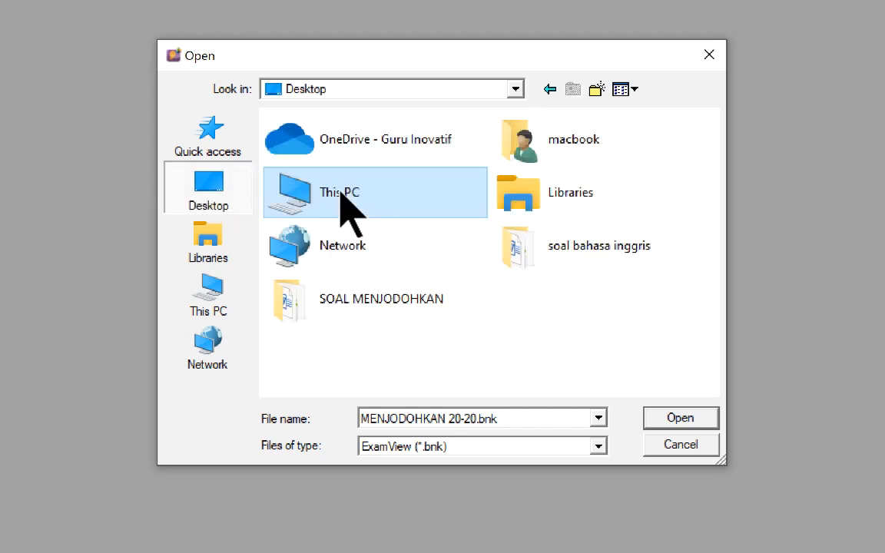
pyautogui.doubleClick(360, 302)
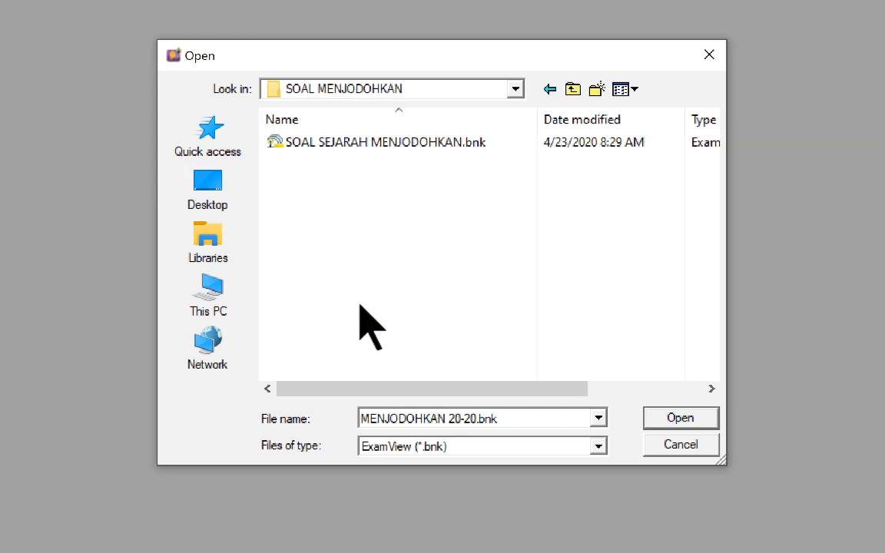
pyautogui.click(342, 147)
pyautogui.click(664, 423)
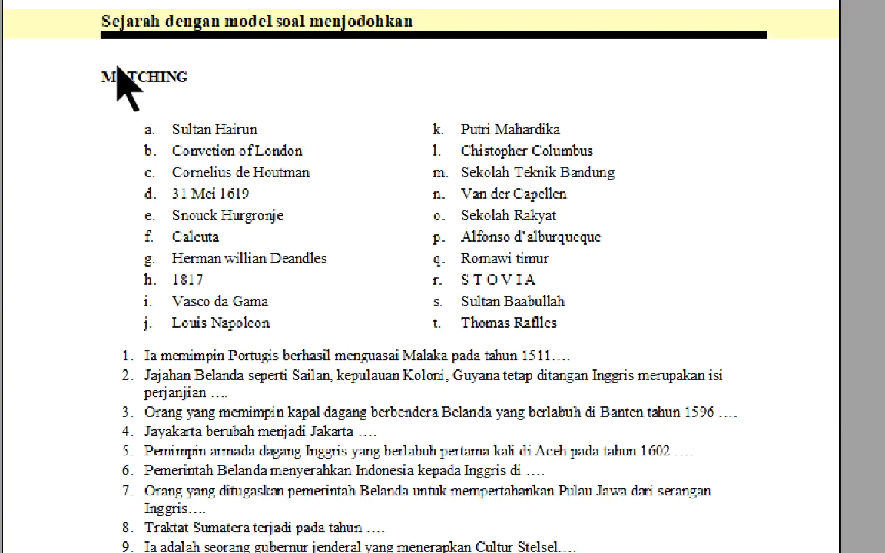
pyautogui.scroll(-6, 289, 123)
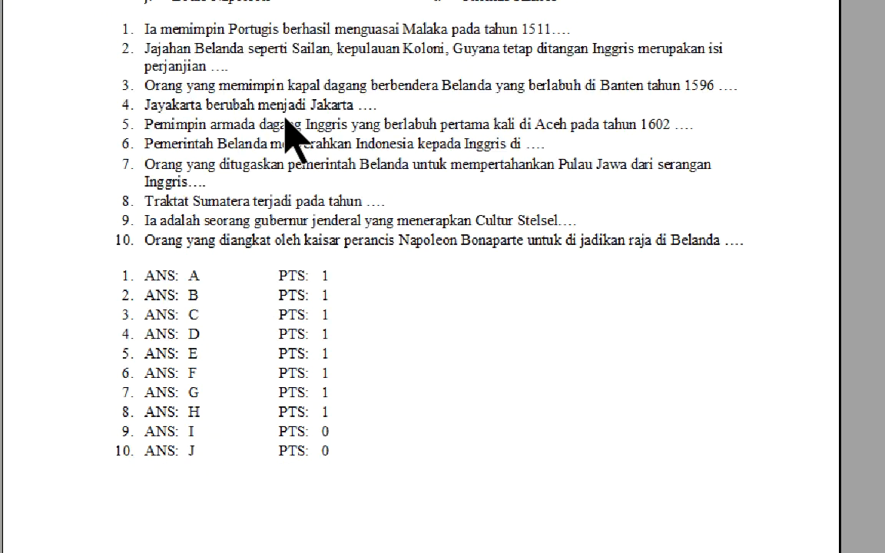
pyautogui.scroll(-12, 285, 121)
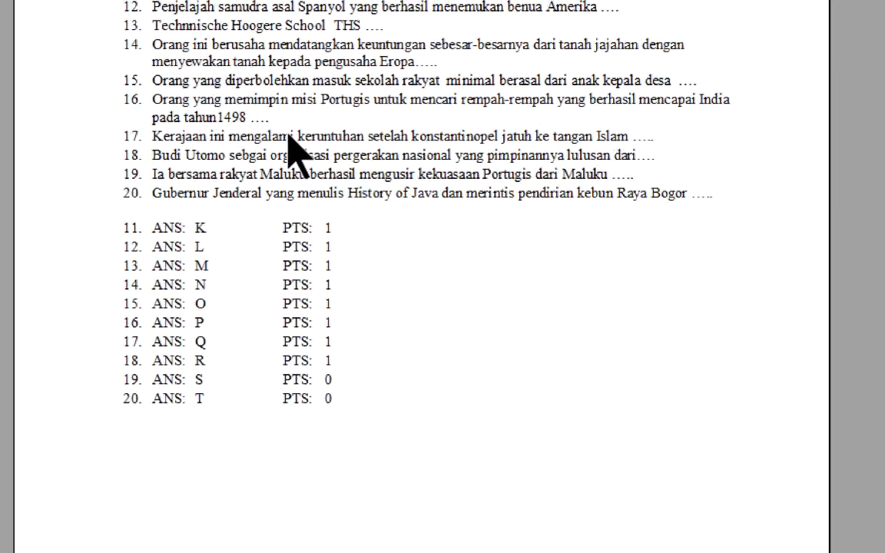
pyautogui.scroll(3, 286, 129)
pyautogui.scroll(-3, 332, 183)
pyautogui.scroll(7, 332, 183)
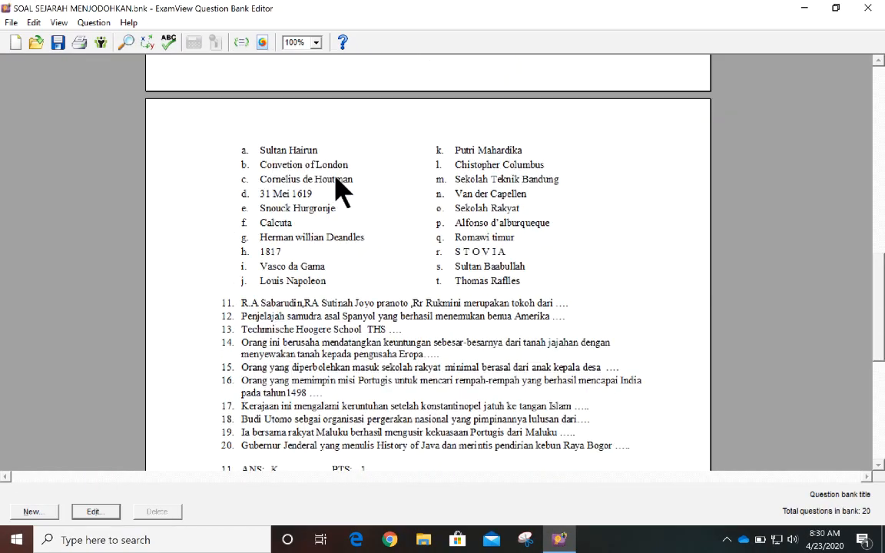
pyautogui.scroll(3, 338, 189)
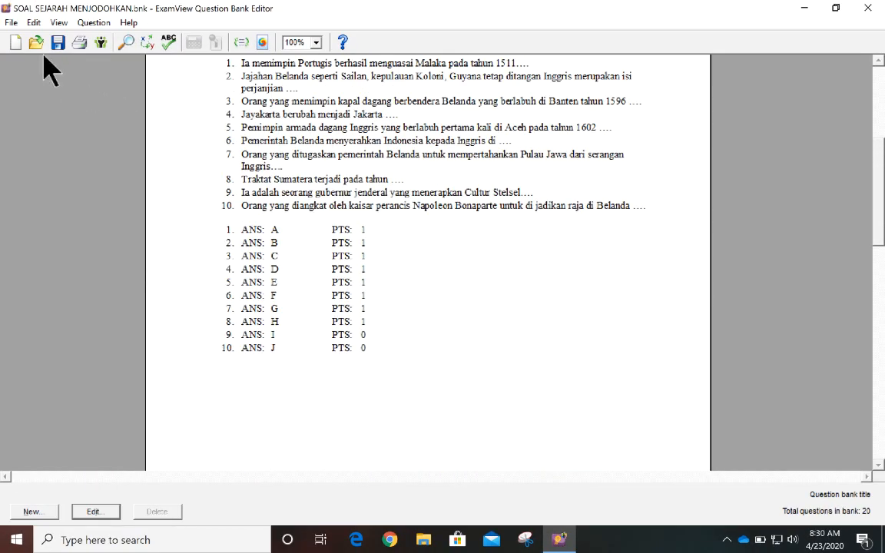
# Start exporting the question bank in Blackboard 6.0-7.0 format, with SOAL MENJODOHKAN as the destination folder.
pyautogui.click(14, 23)
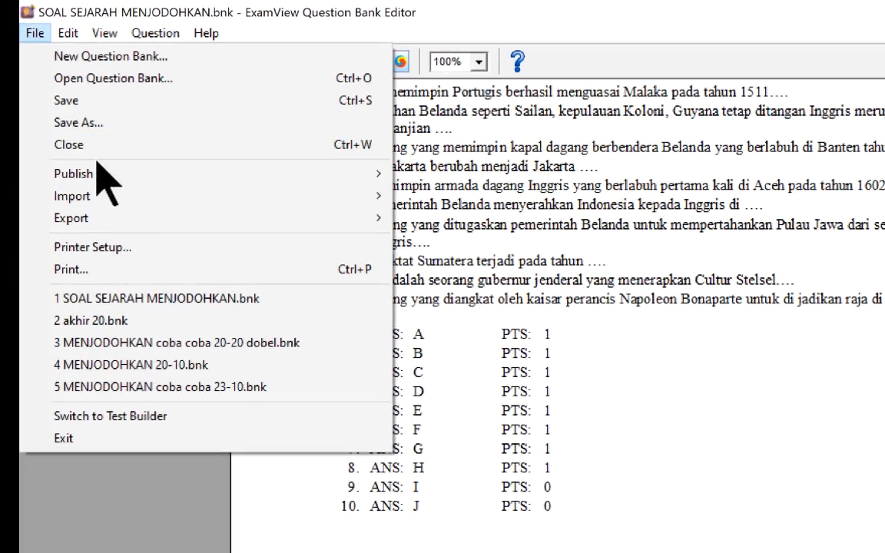
pyautogui.moveTo(59, 158)
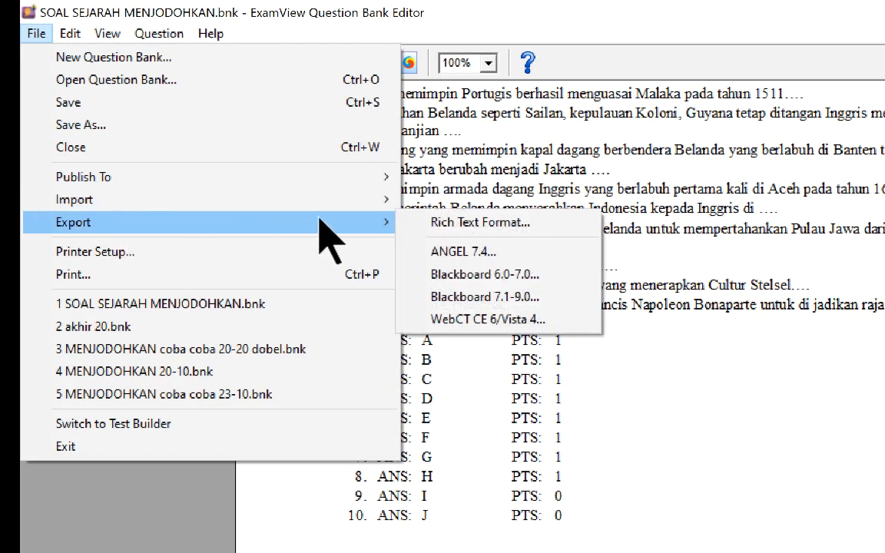
pyautogui.click(483, 270)
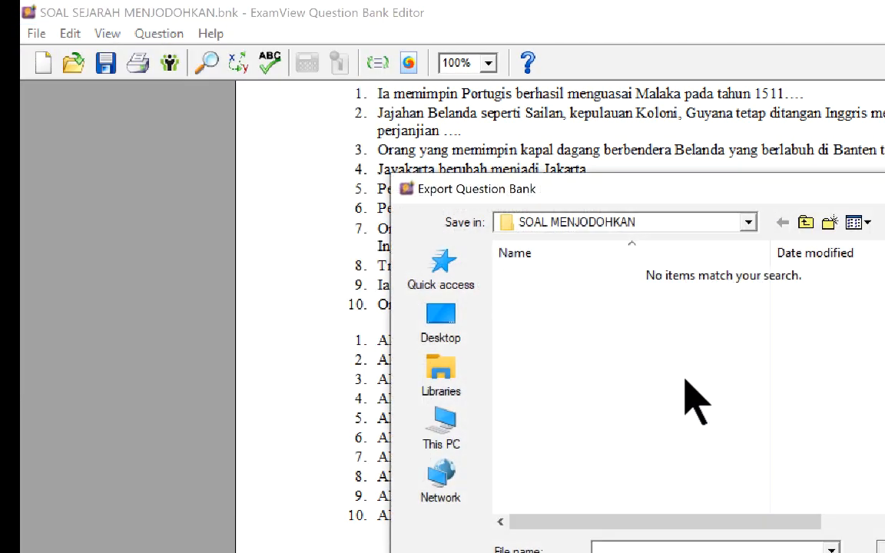
pyautogui.click(628, 226)
pyautogui.click(637, 228)
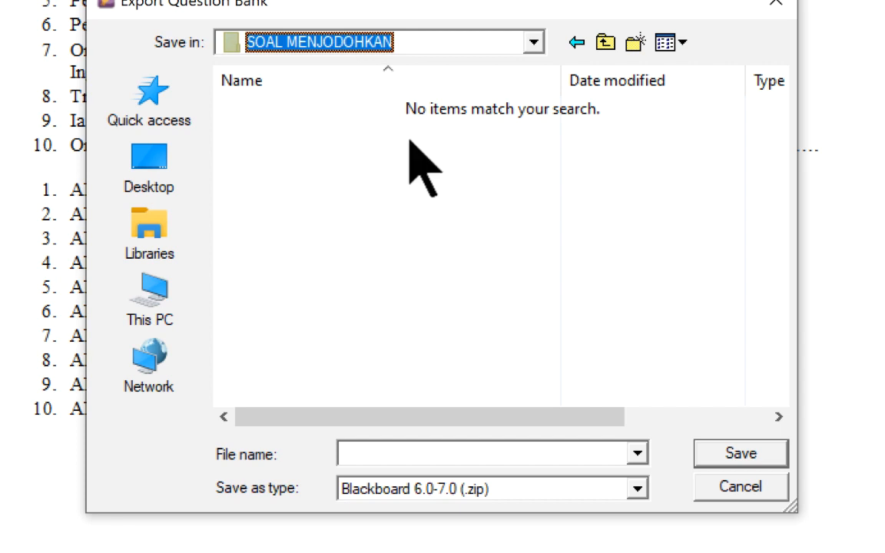
# Name the export file "soal sejarah menjodohkan", copy that name for reuse, and save to continue to the pool settings.
pyautogui.click(421, 455)
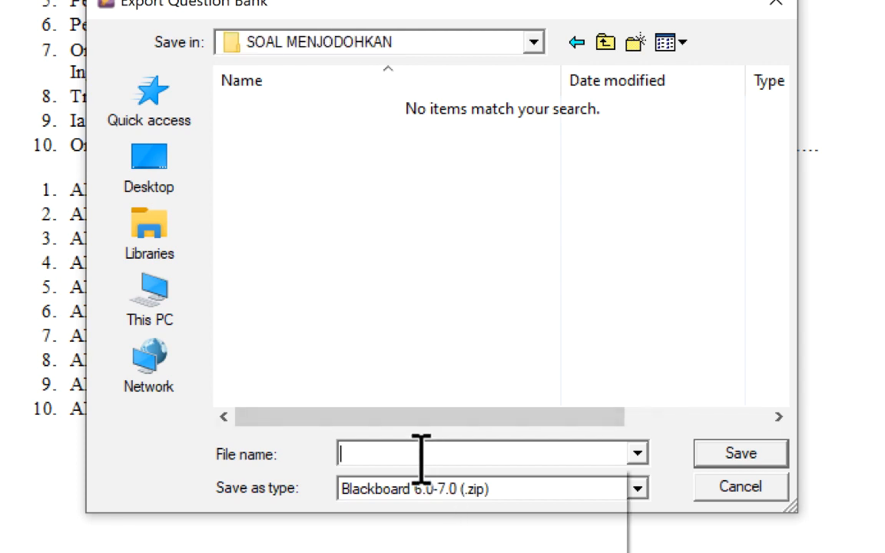
pyautogui.write('soal s')
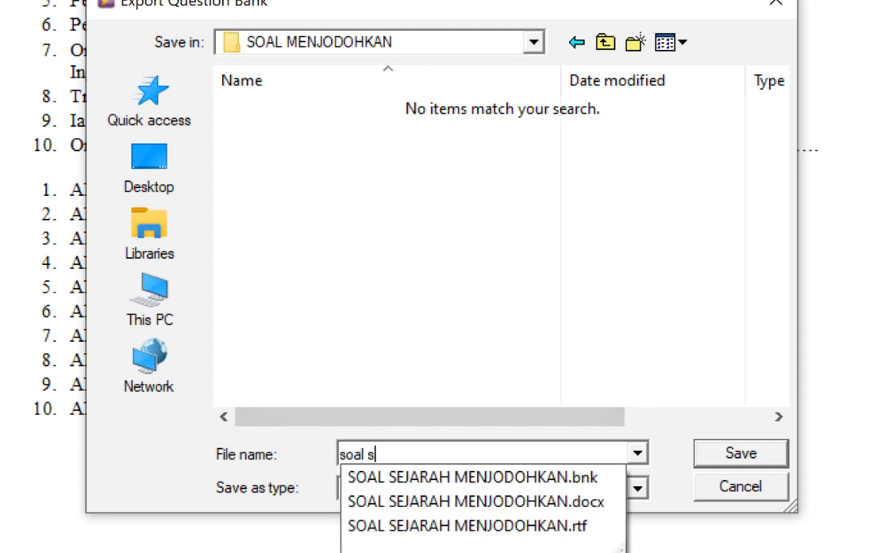
pyautogui.write('ejarah men')
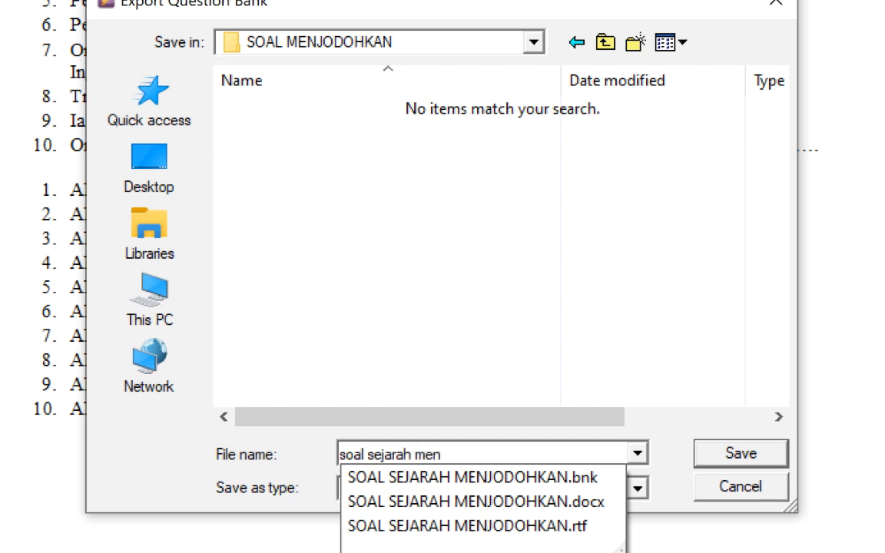
pyautogui.write('jodohkan')
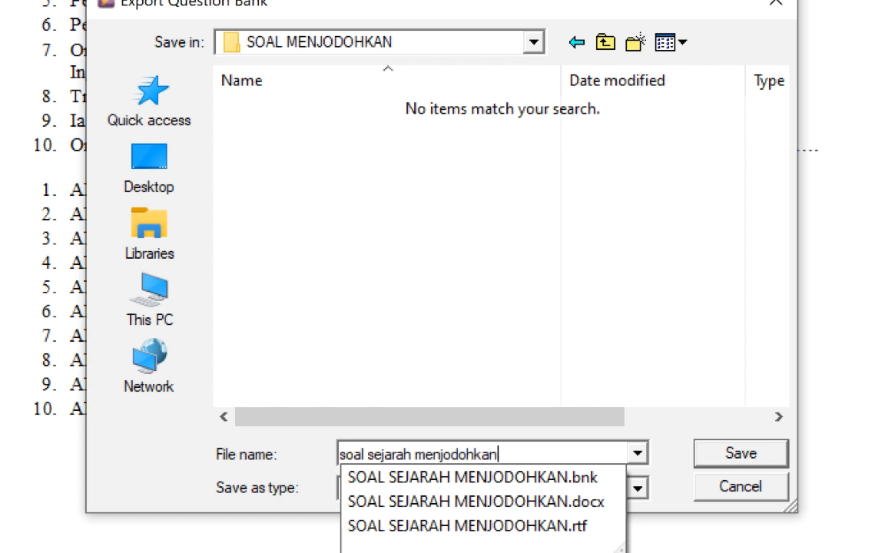
pyautogui.moveTo(498, 452); pyautogui.dragTo(316, 451)
pyautogui.rightClick(409, 453)
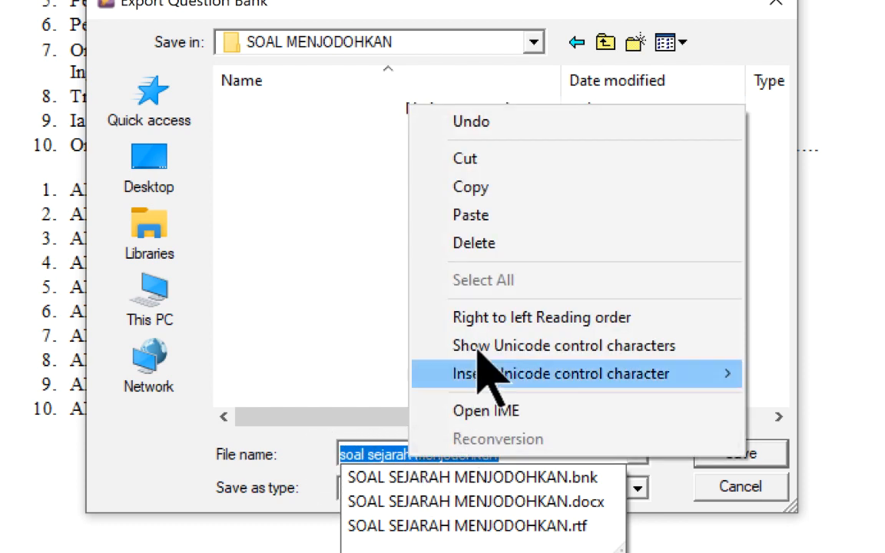
pyautogui.click(481, 187)
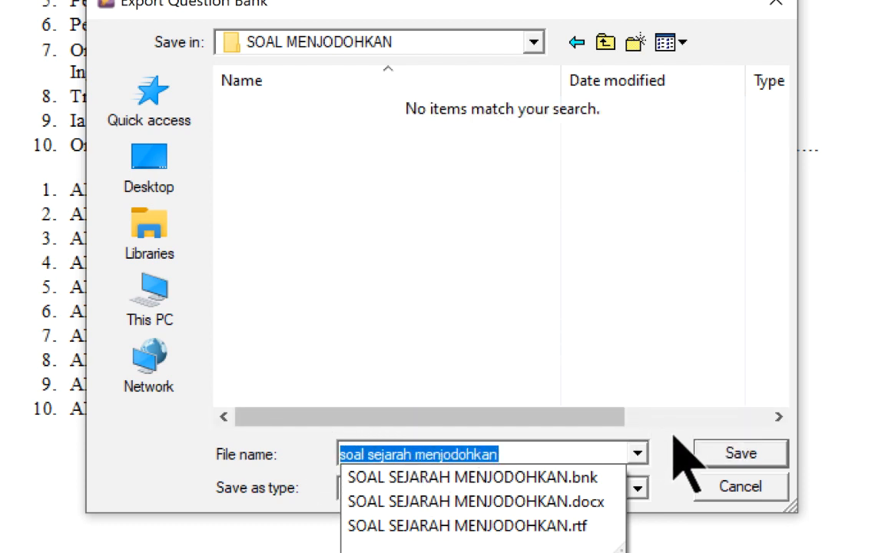
pyautogui.click(726, 454)
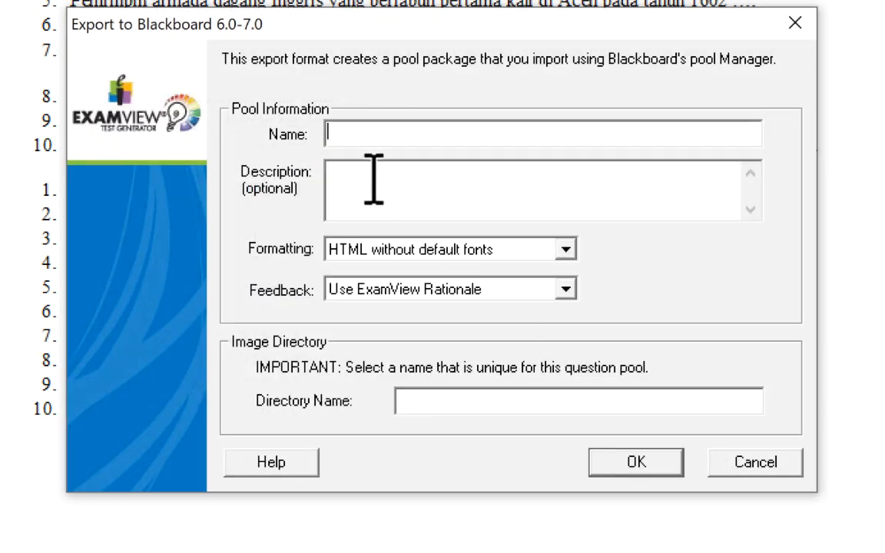
# Enter "soal sejarah menjodohkan" as the pool name, description and image directory name, and confirm the Blackboard export.
pyautogui.hotkey('ctrl', 'v')
pyautogui.hotkey('ctrl', 'v')
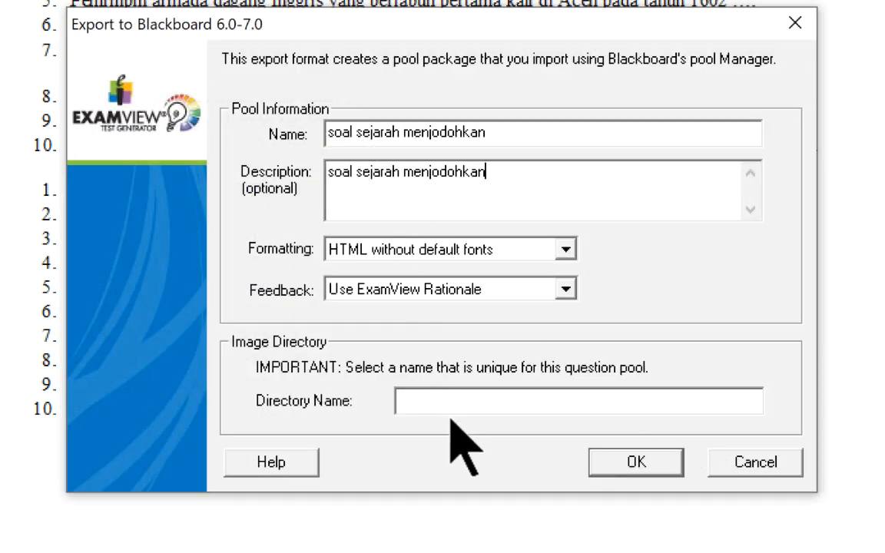
pyautogui.click(419, 405)
pyautogui.hotkey('ctrl', 'v')
pyautogui.click(635, 461)
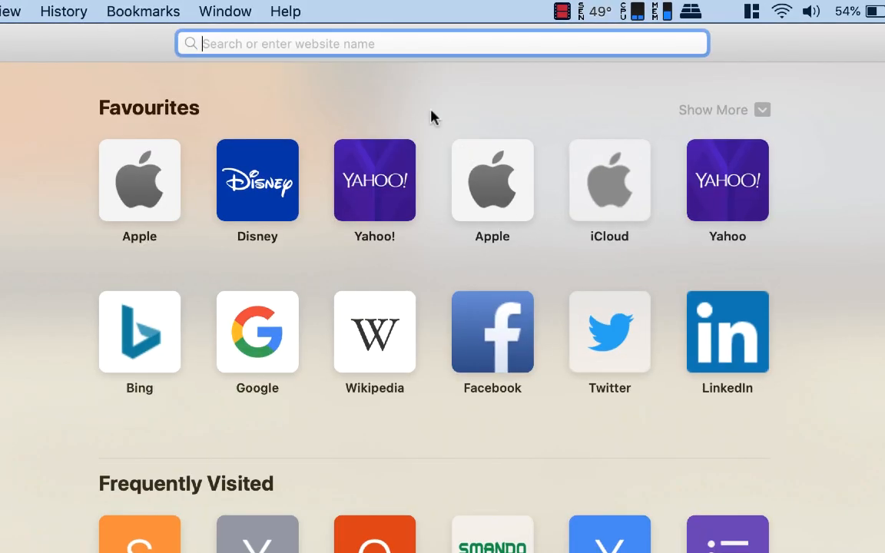
# In Safari, open the elearning.sman1dolopo.sch.id Moodle site and log in with the saved username and password.
pyautogui.write('e')
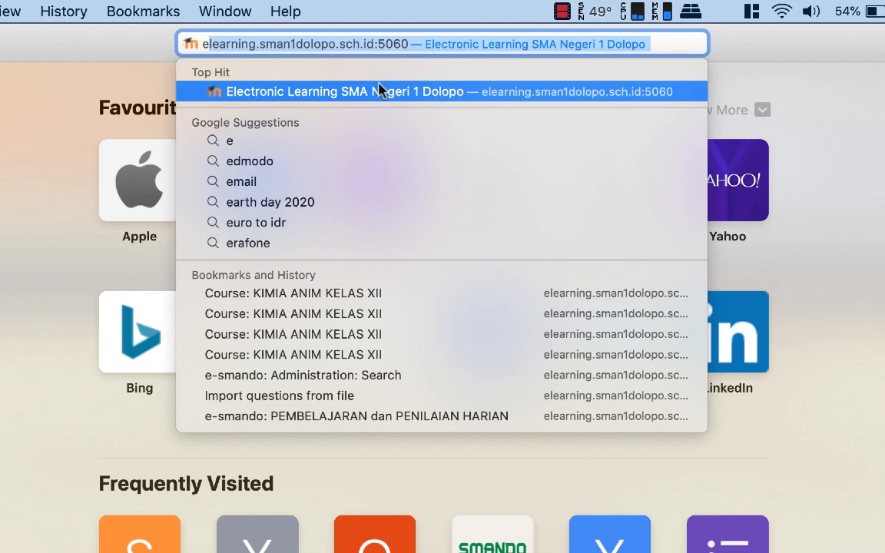
pyautogui.click(345, 91)
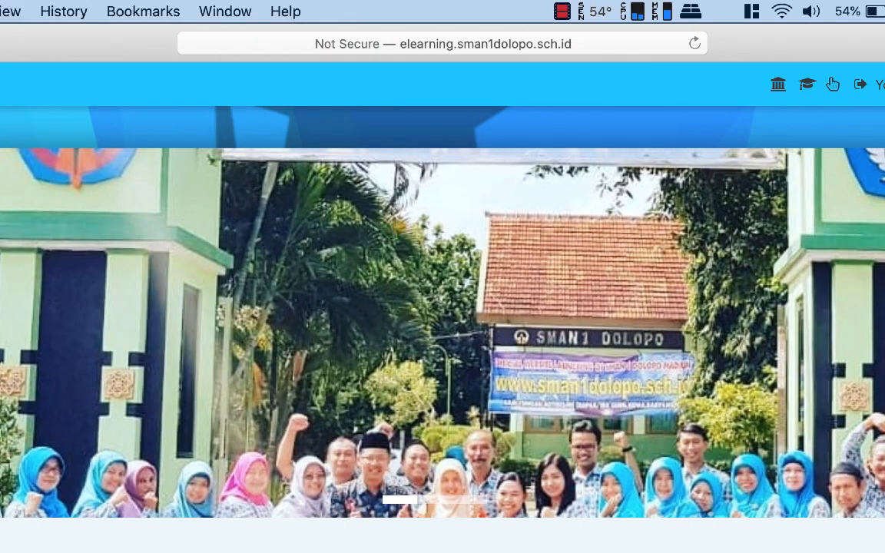
pyautogui.click(884, 84)
pyautogui.click(344, 271)
pyautogui.click(318, 320)
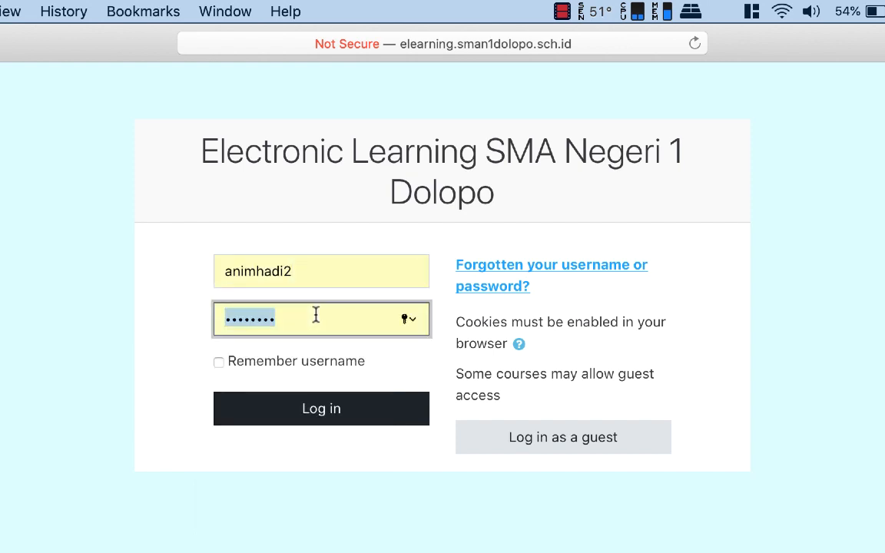
pyautogui.click(322, 410)
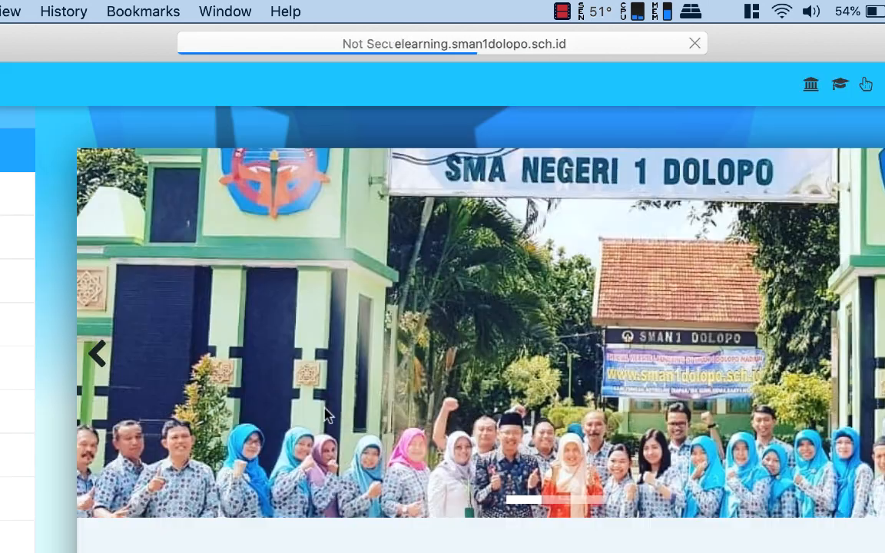
# Open the class XII chemistry (KIMIA) course listed under My courses on the Moodle home page.
pyautogui.scroll(-5, 521, 322)
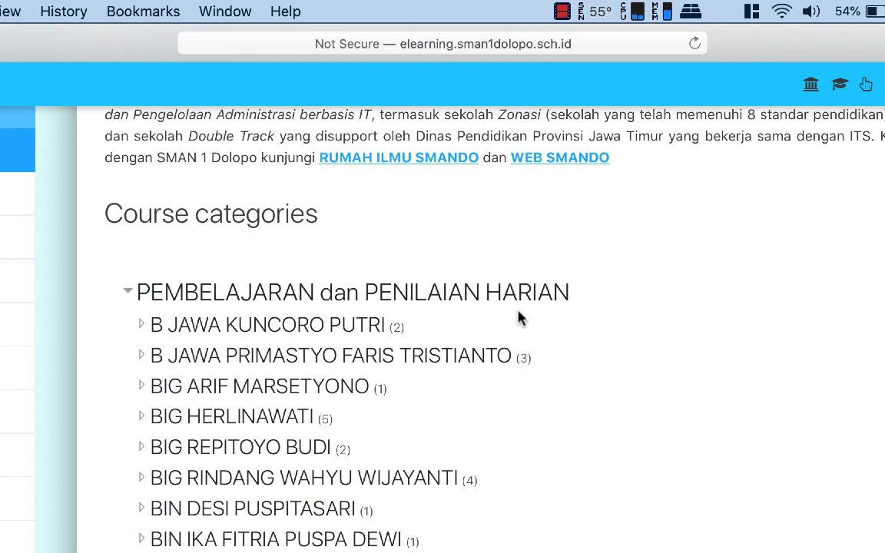
pyautogui.scroll(-10, 521, 318)
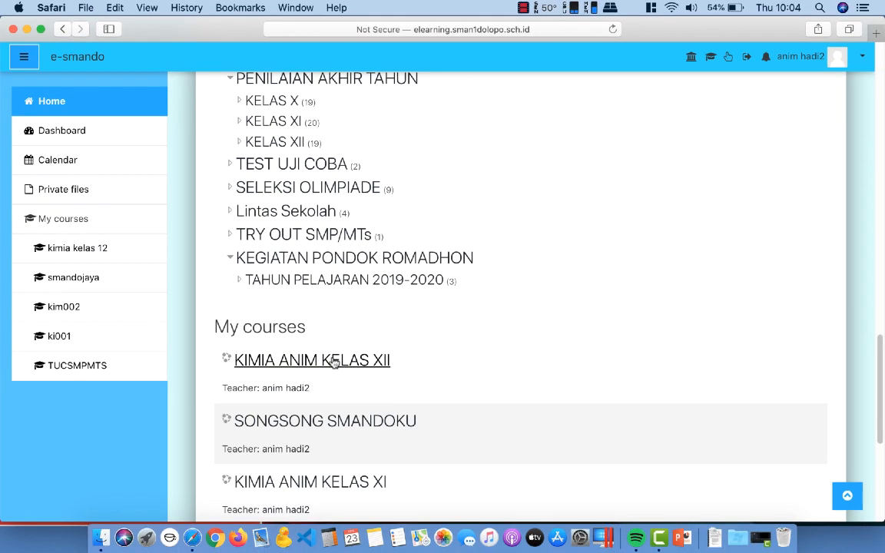
pyautogui.click(332, 364)
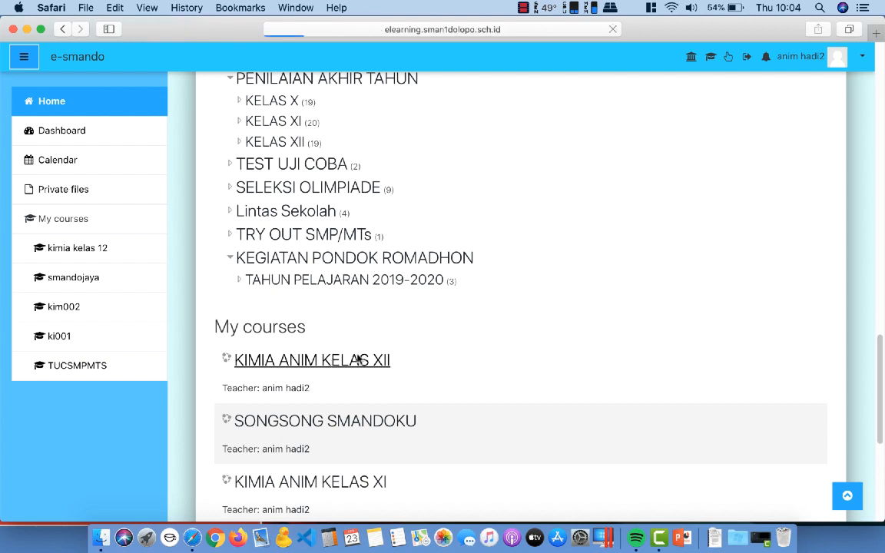
# Turn on course editing and add a Quiz activity to the KD 3.3 Unsur Unsur Penting section.
pyautogui.scroll(-15, 517, 284)
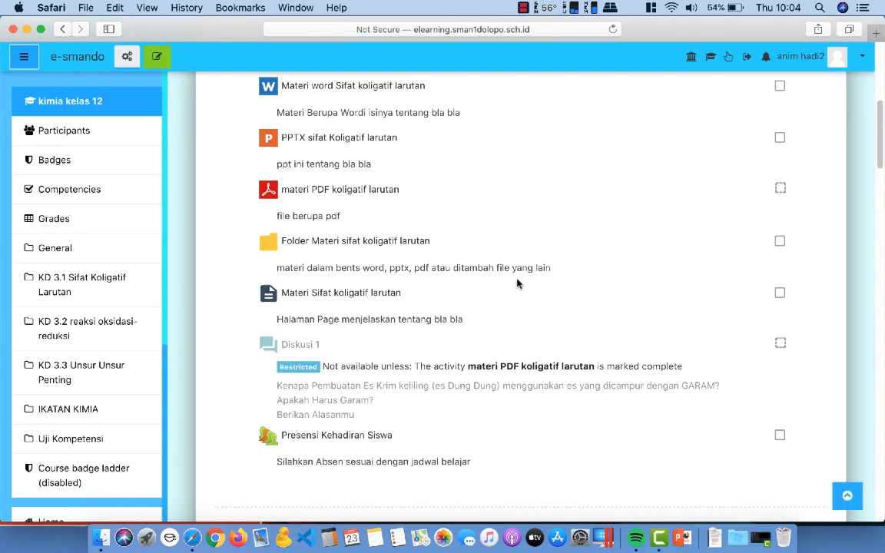
pyautogui.scroll(-12, 517, 283)
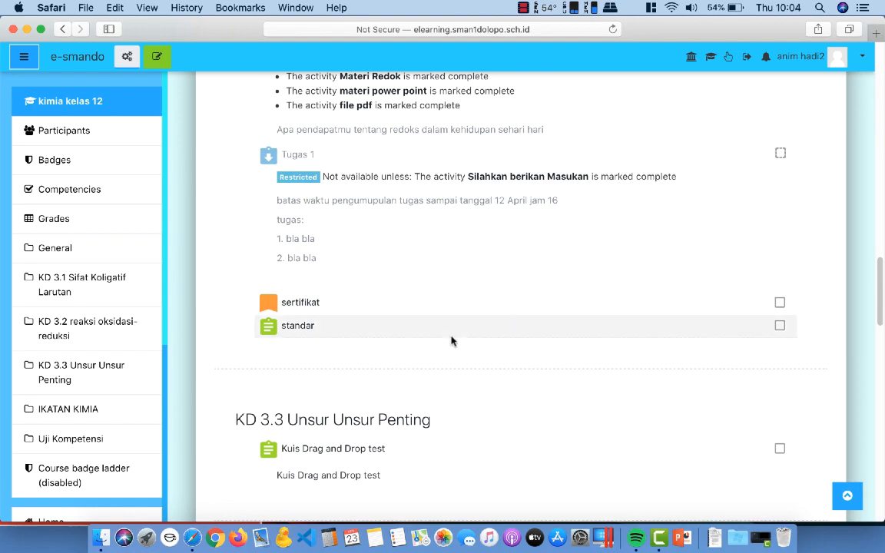
pyautogui.scroll(-3, 446, 345)
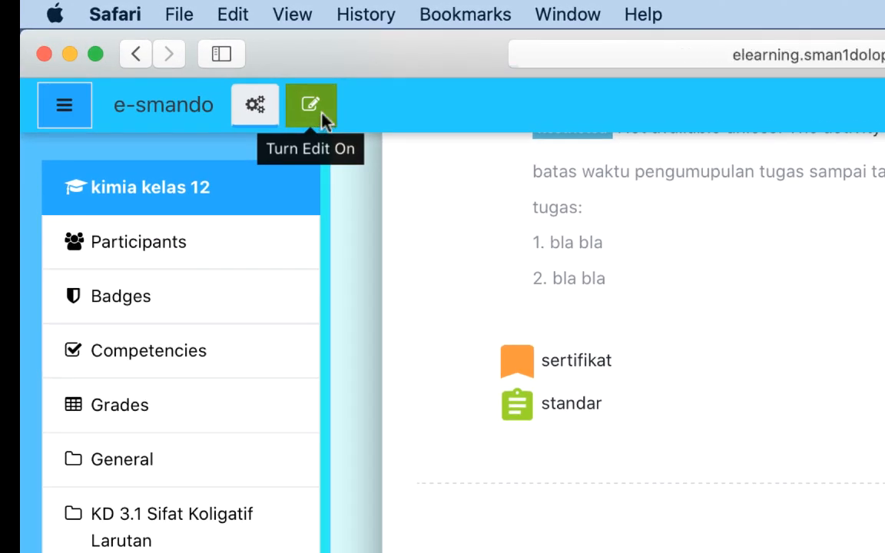
pyautogui.click(323, 113)
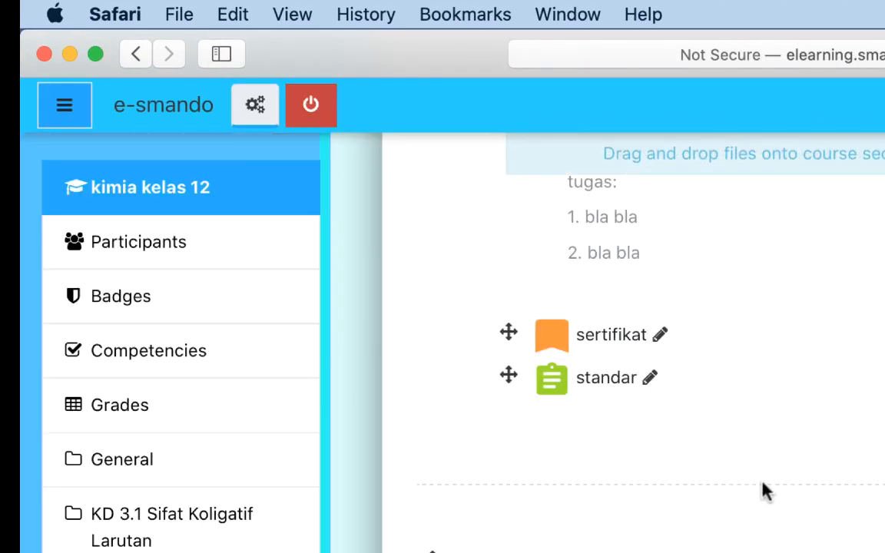
pyautogui.click(883, 427)
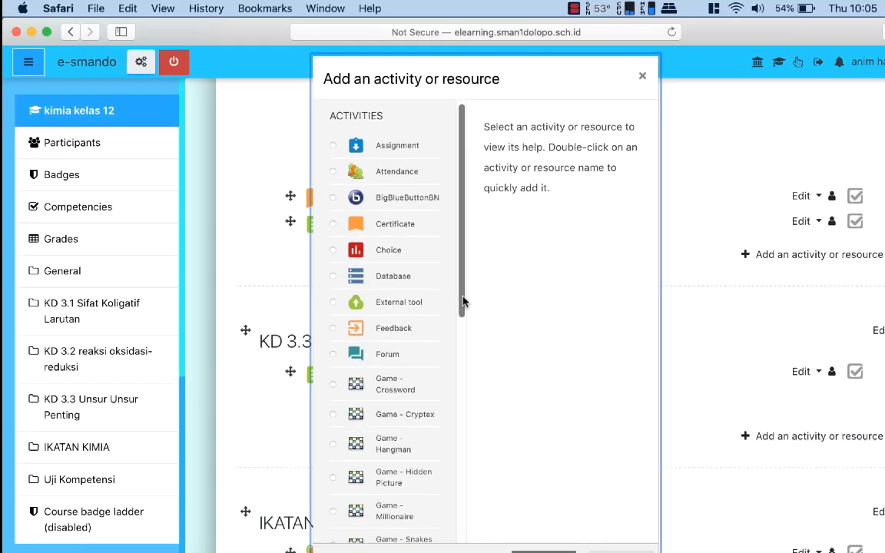
pyautogui.moveTo(800, 512); pyautogui.dragTo(800, 552)
pyautogui.moveTo(421, 343); pyautogui.dragTo(421, 415)
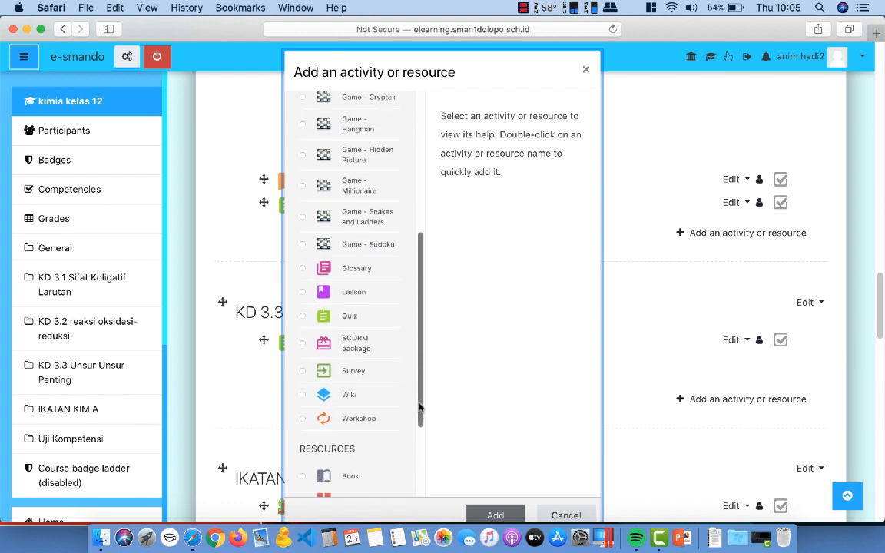
pyautogui.click(302, 316)
pyautogui.click(496, 514)
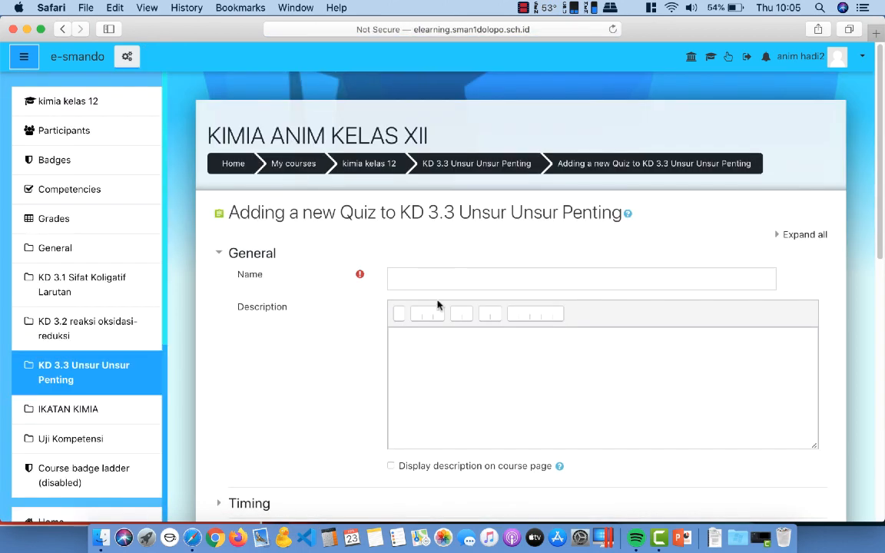
# Name the new quiz "Soal menjodohkan".
pyautogui.click(424, 283)
pyautogui.write('s')
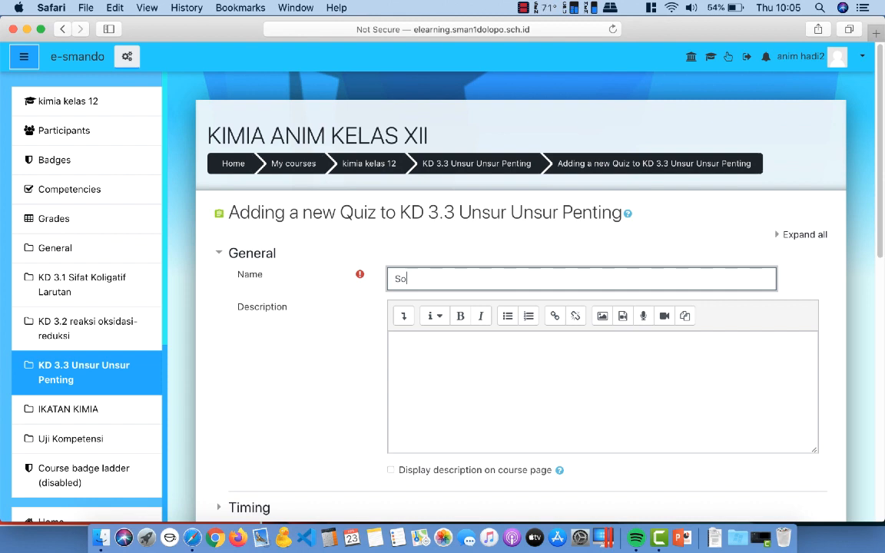
pyautogui.write('oal men')
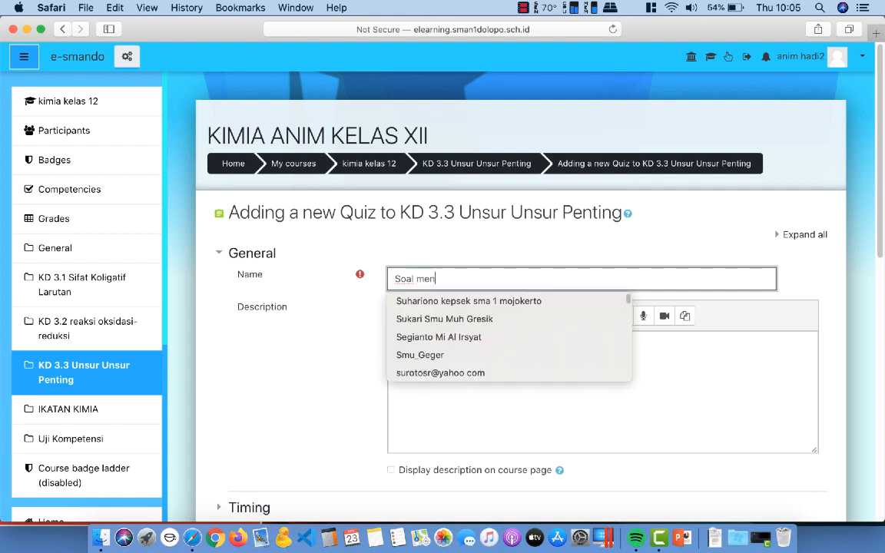
pyautogui.write('jodohkan')
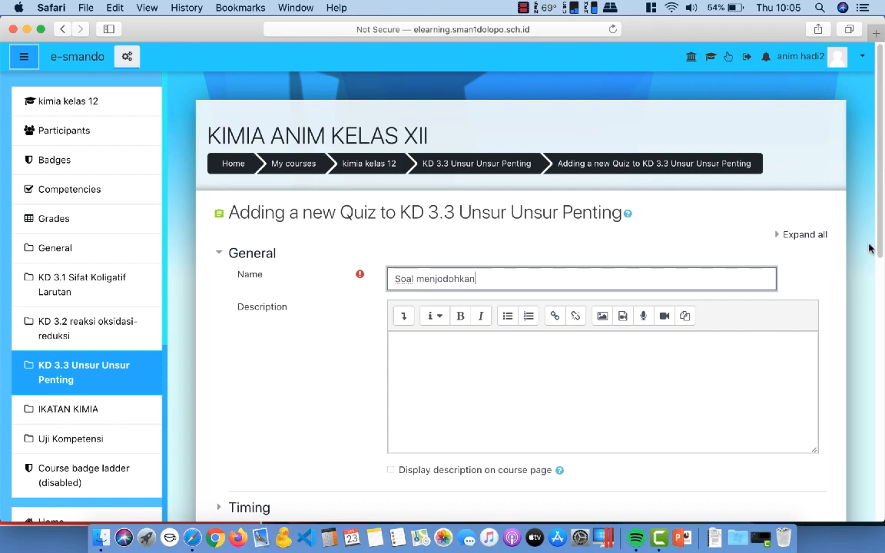
# Review the quiz's Timing, Grade and Review options settings, then save the quiz and return to the course.
pyautogui.scroll(-1, 881, 227)
pyautogui.moveTo(882, 227); pyautogui.dragTo(872, 393)
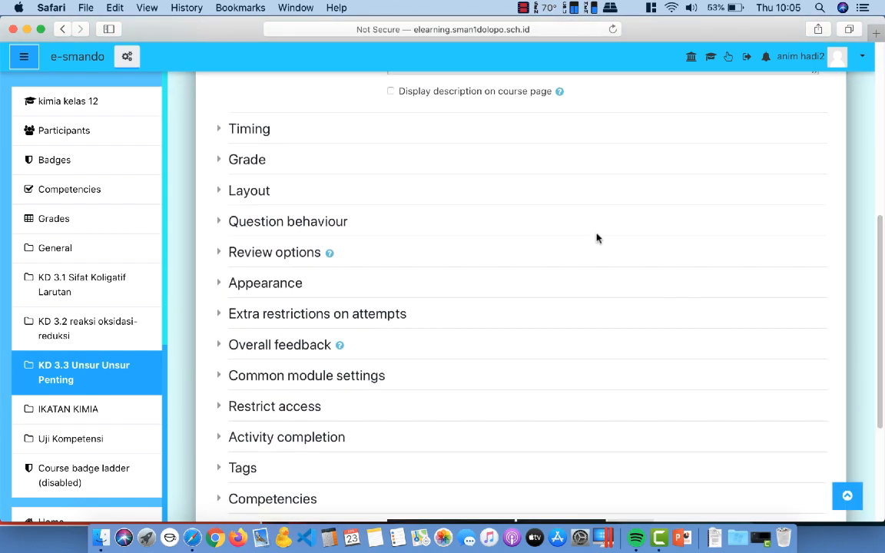
pyautogui.click(219, 130)
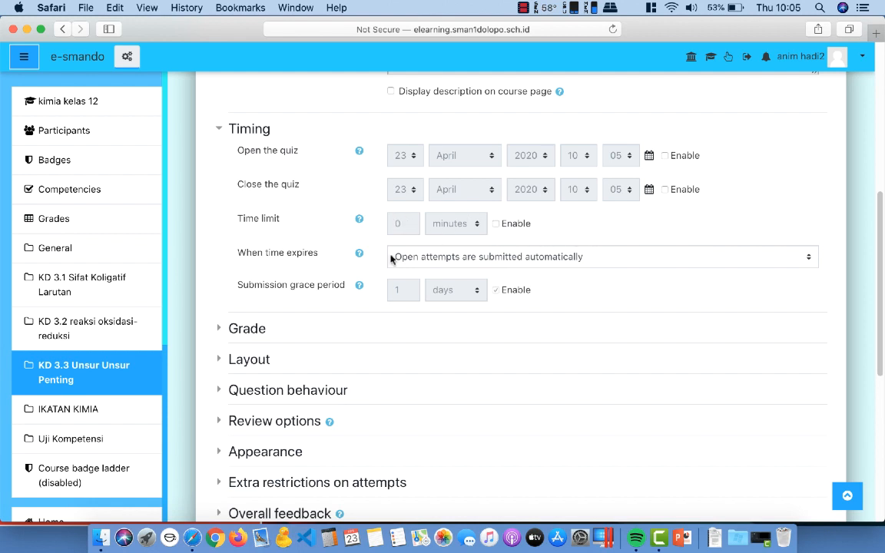
pyautogui.click(217, 334)
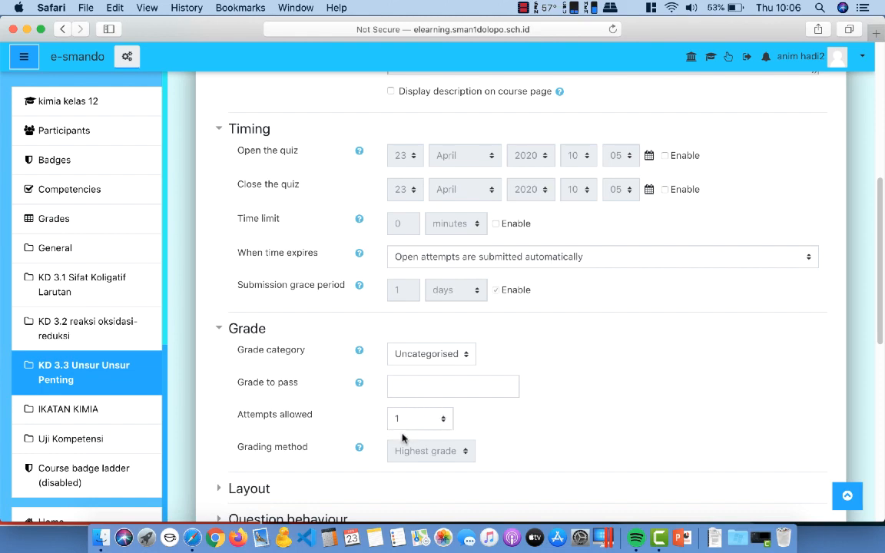
pyautogui.moveTo(881, 278); pyautogui.dragTo(878, 398)
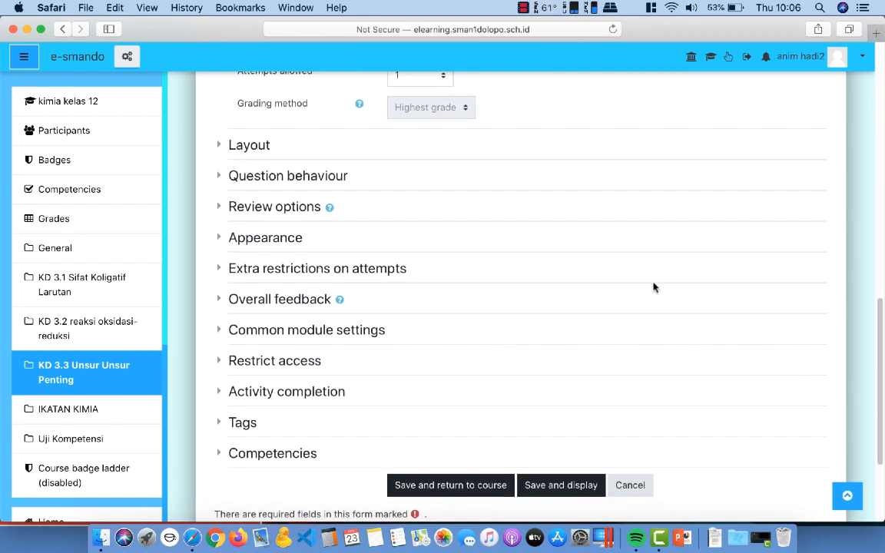
pyautogui.click(220, 212)
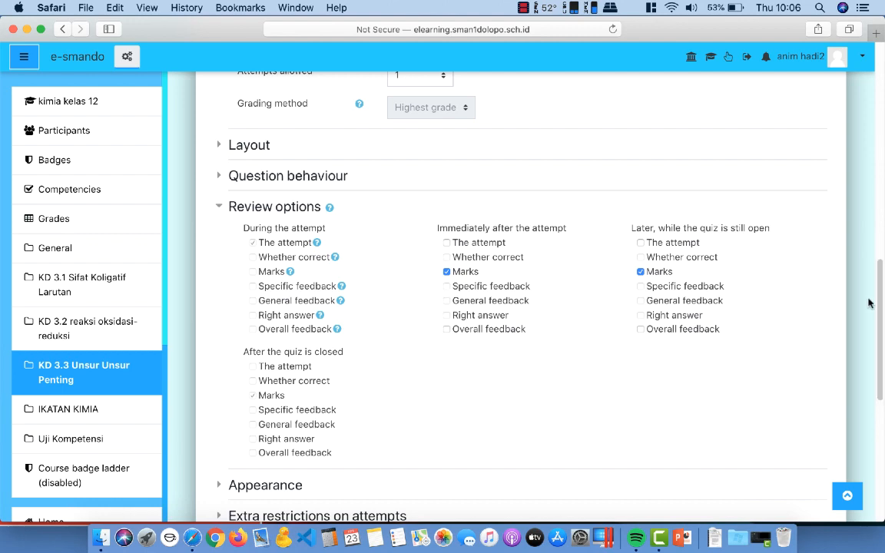
pyautogui.moveTo(883, 302); pyautogui.dragTo(884, 398)
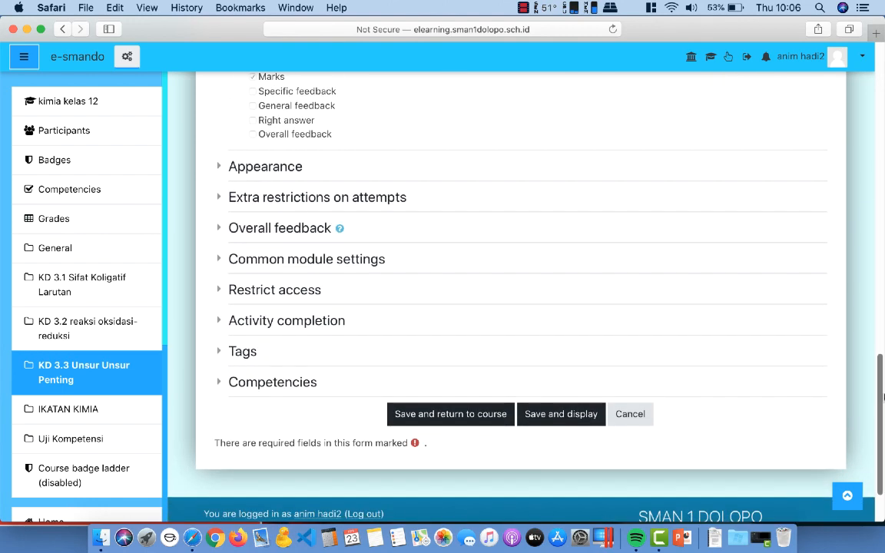
pyautogui.click(469, 419)
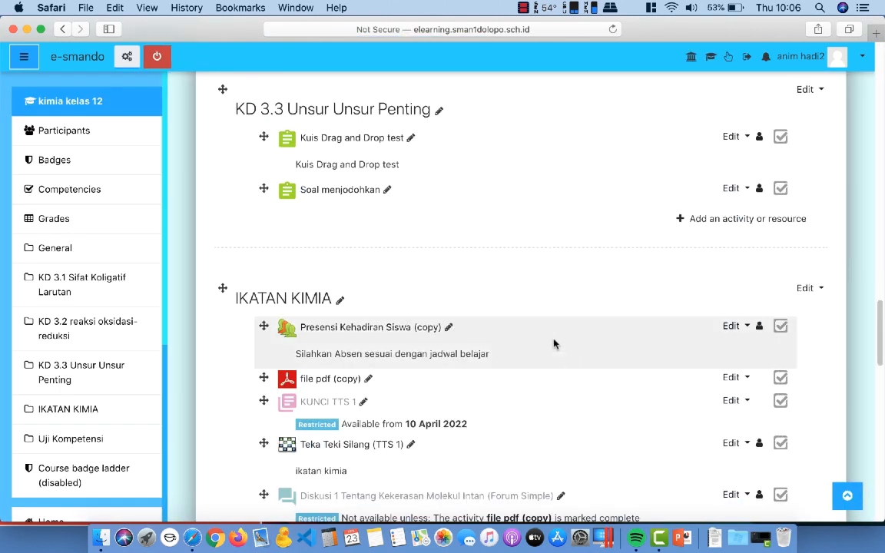
# Open the "Soal menjodohkan" quiz in the KD 3.3 Unsur Unsur Penting section.
pyautogui.scroll(10, 552, 287)
pyautogui.scroll(-10, 552, 287)
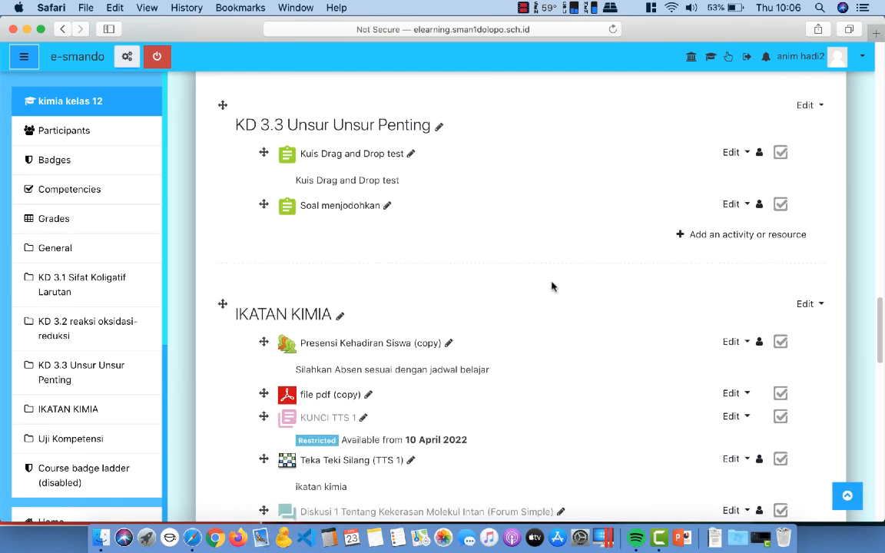
pyautogui.scroll(1, 554, 287)
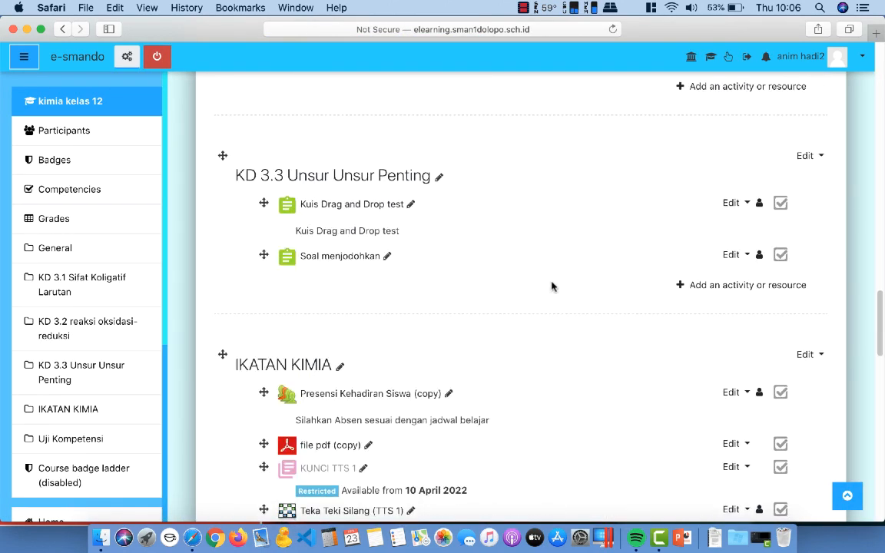
pyautogui.click(346, 261)
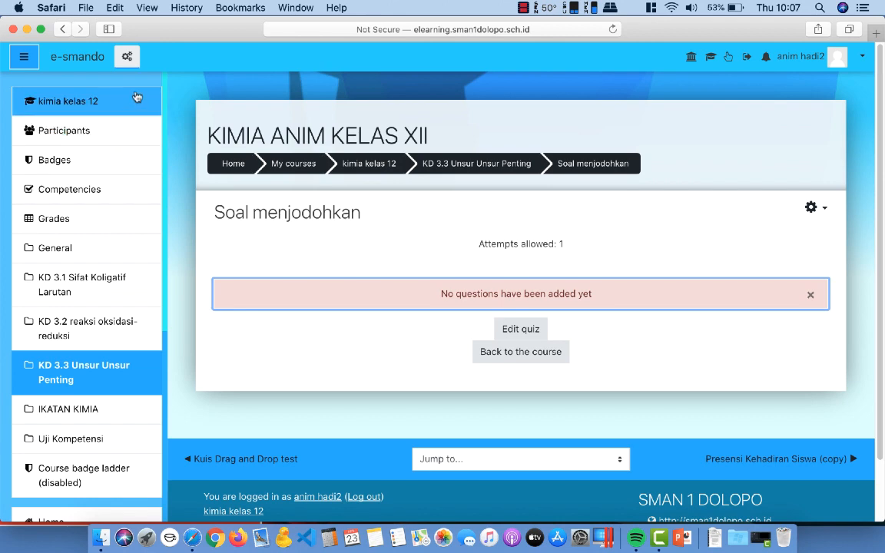
# Open the course's question bank import page and select Blackboard as the file format.
pyautogui.click(129, 58)
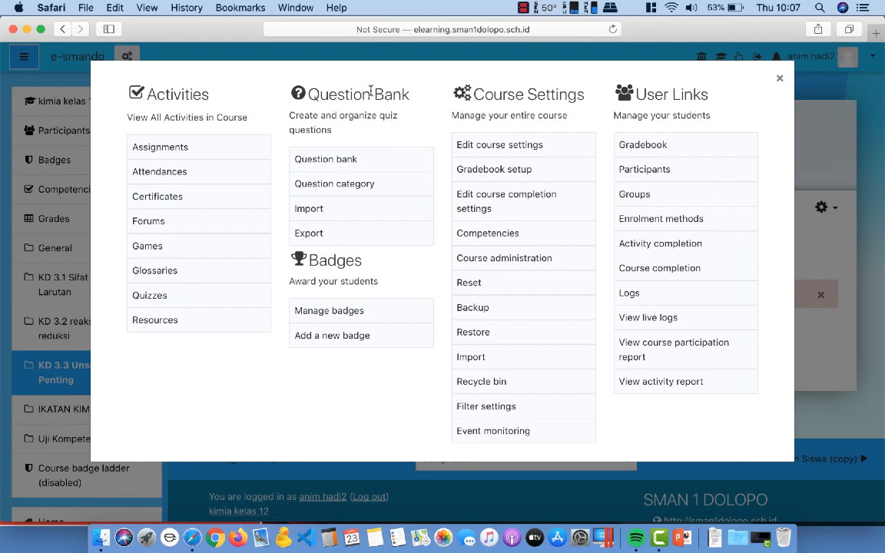
pyautogui.click(311, 209)
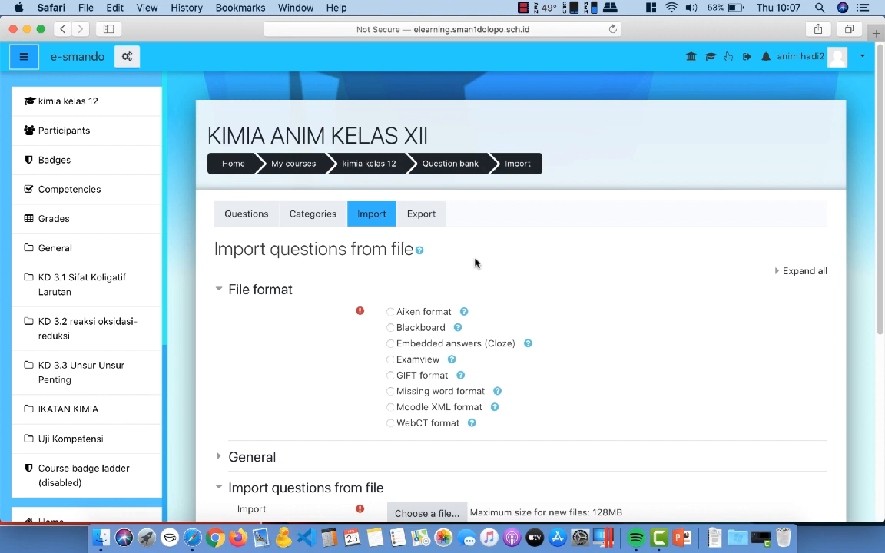
pyautogui.scroll(-4, 475, 263)
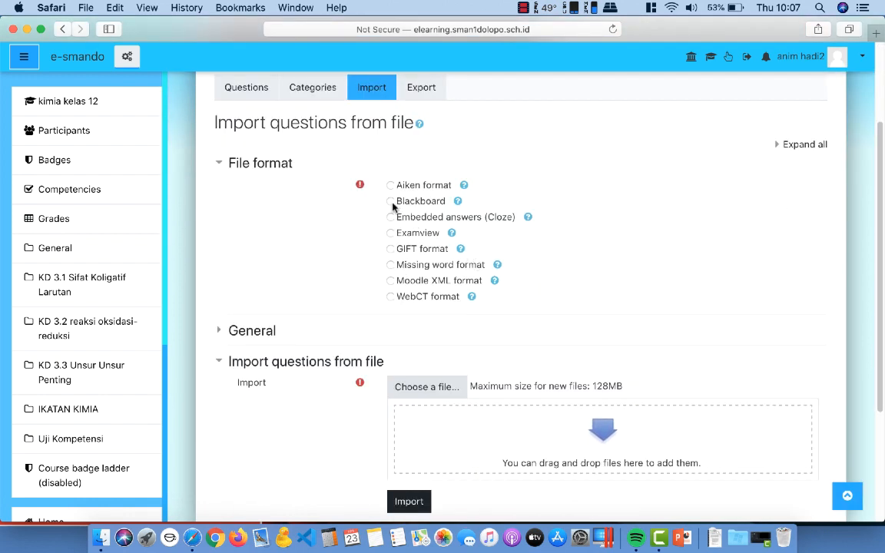
pyautogui.click(391, 201)
pyautogui.scroll(4, 547, 254)
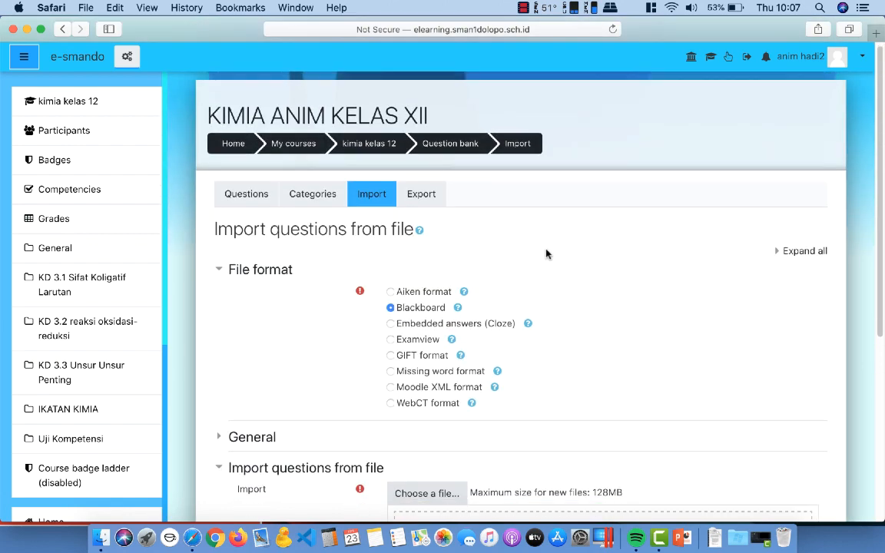
pyautogui.scroll(-5, 547, 253)
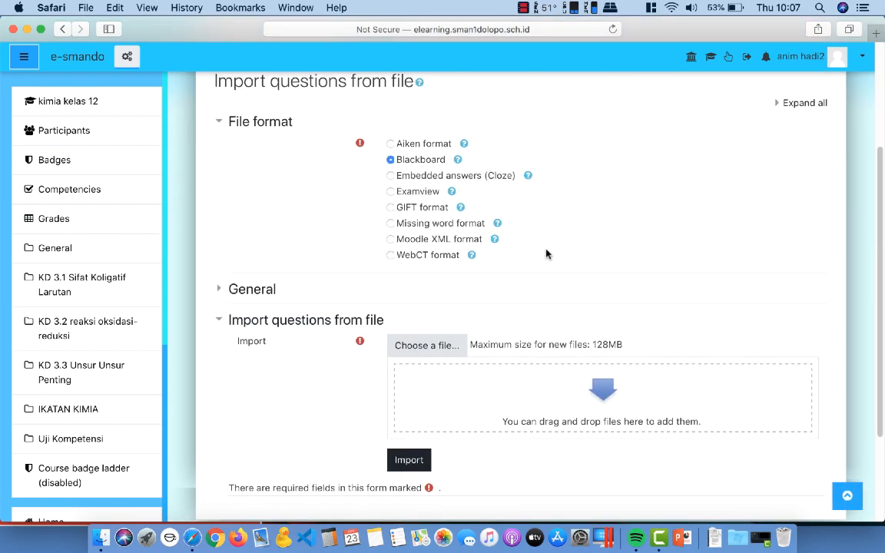
# Upload "soal sejarah menjodohkan.zip" from the SOAL MENJODOHKAN folder on the Desktop as the import file.
pyautogui.click(443, 332)
pyautogui.click(388, 251)
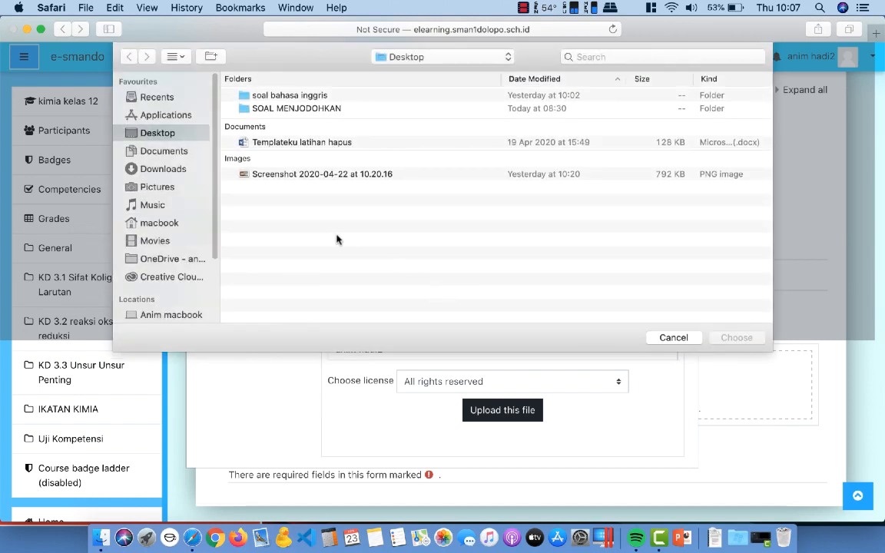
pyautogui.doubleClick(271, 109)
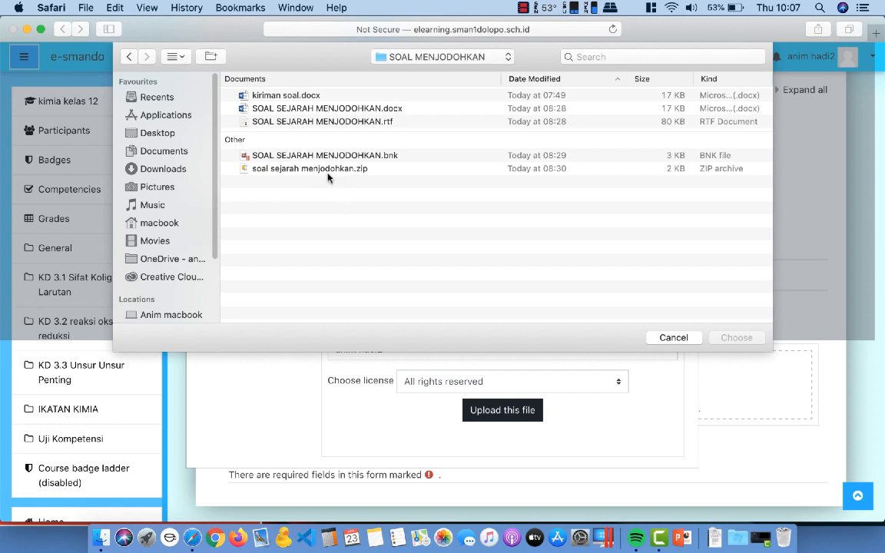
pyautogui.click(314, 172)
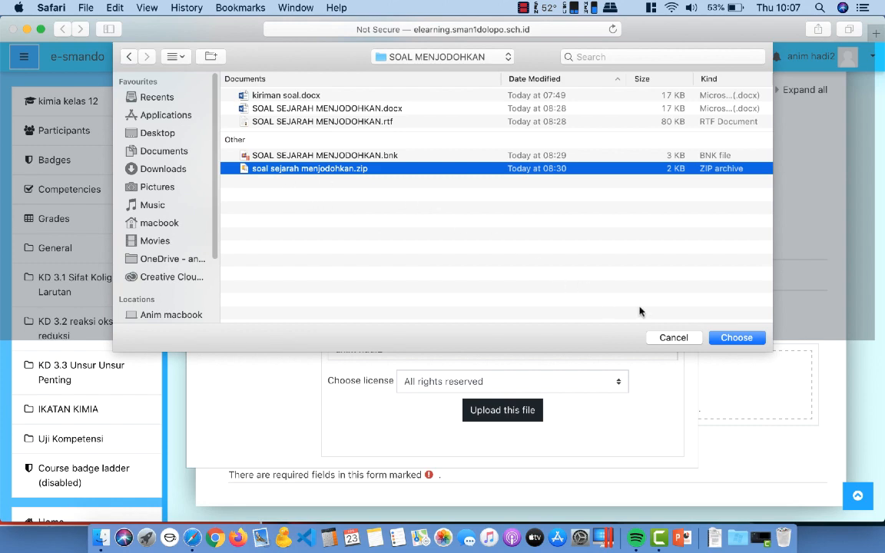
pyautogui.click(728, 341)
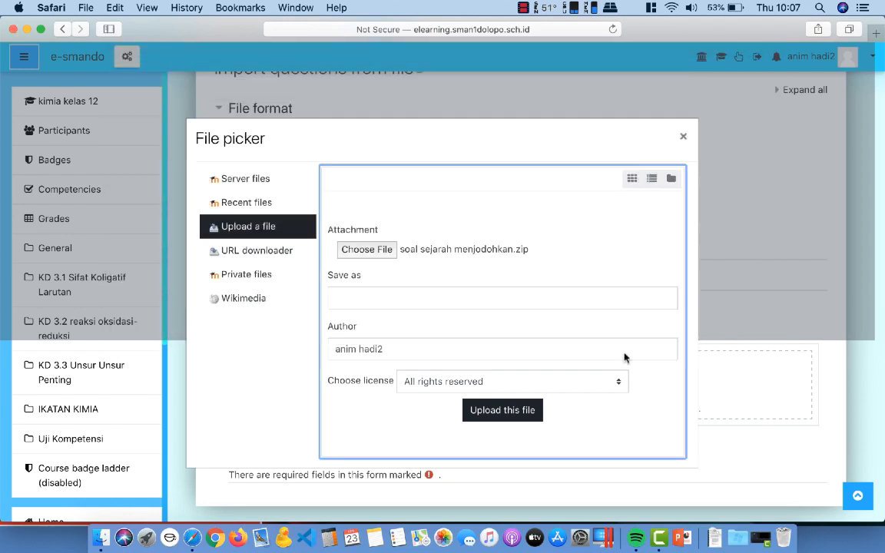
pyautogui.click(528, 410)
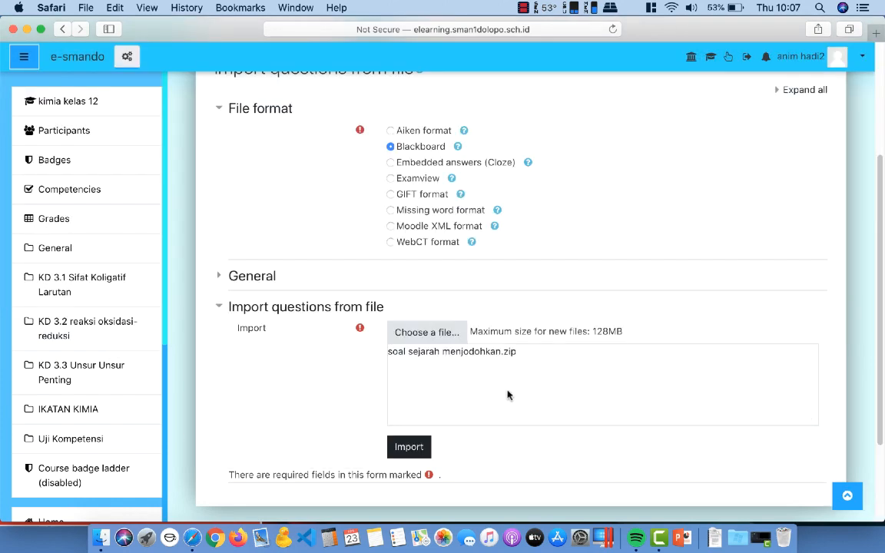
# Import the questions from the uploaded file and continue to the question bank to check the imported list.
pyautogui.scroll(5, 507, 399)
pyautogui.scroll(-5, 515, 379)
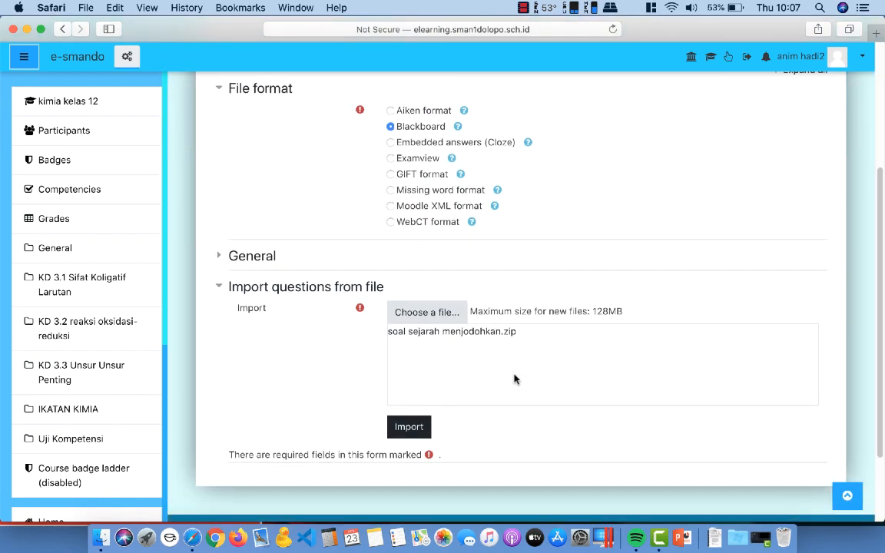
pyautogui.click(410, 428)
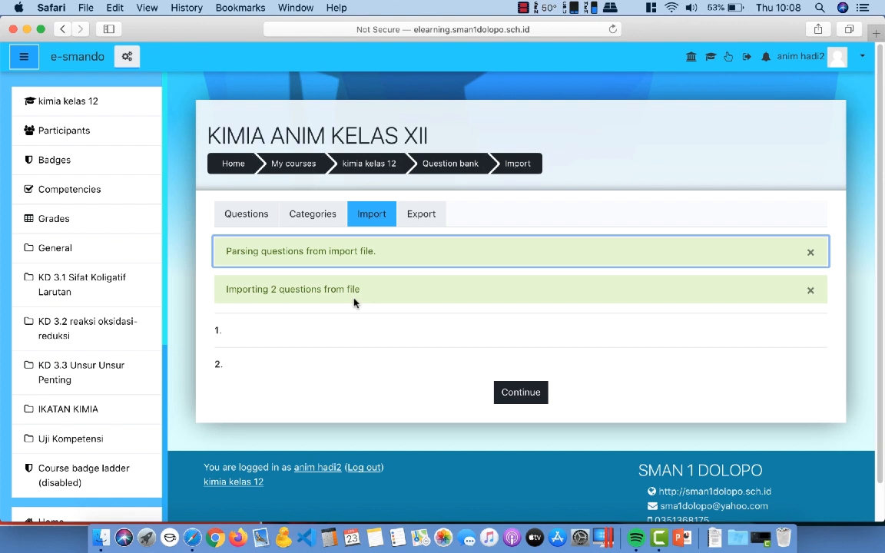
pyautogui.click(521, 397)
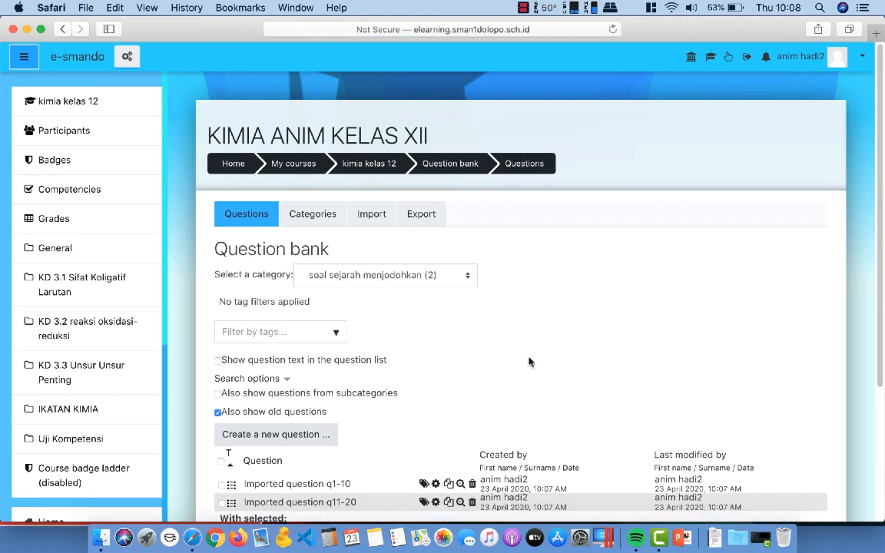
pyautogui.scroll(-5, 528, 362)
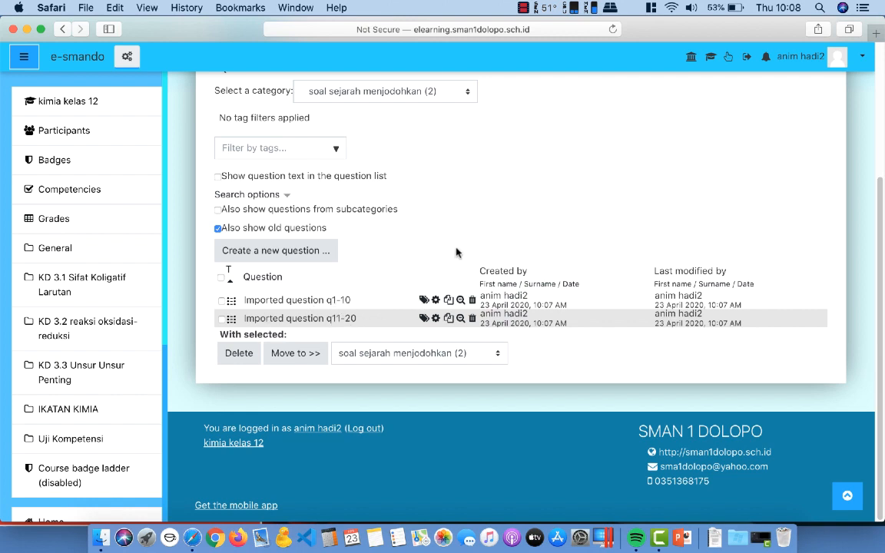
pyautogui.scroll(3, 456, 253)
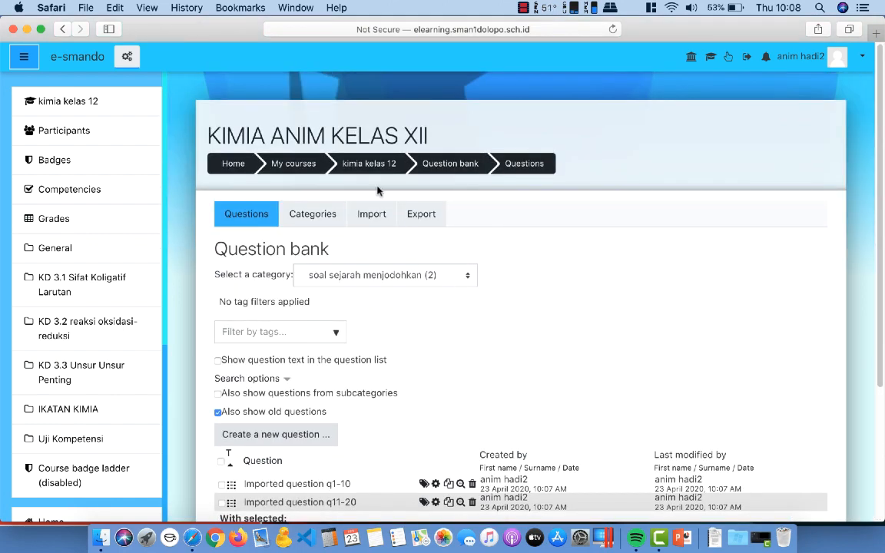
# Return to the kimia kelas 12 course and open the "Soal menjodohkan" quiz in KD 3.3 Unsur Unsur Penting for editing.
pyautogui.click(342, 156)
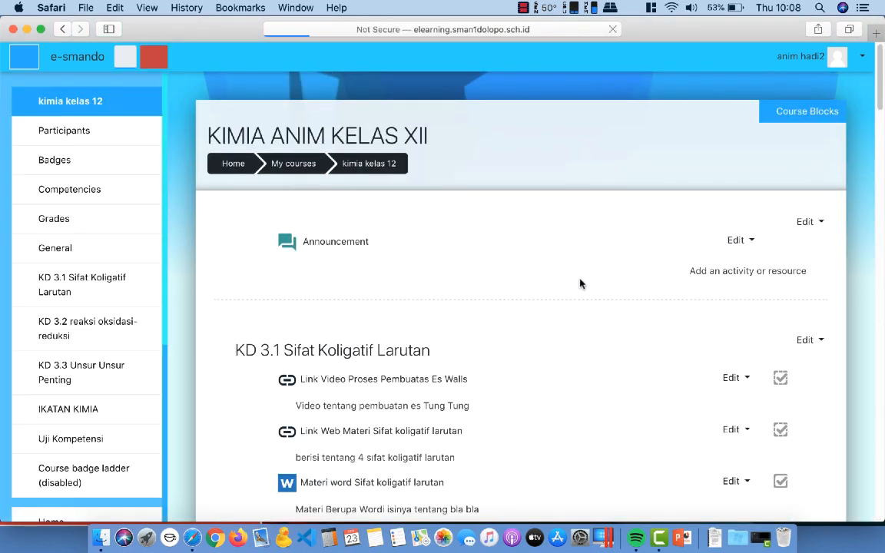
pyautogui.scroll(-8, 580, 283)
pyautogui.scroll(-15, 579, 283)
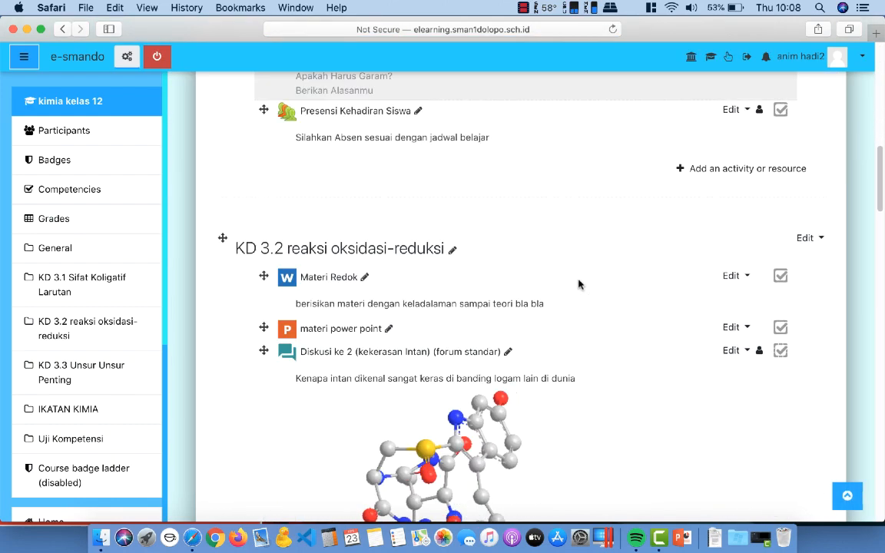
pyautogui.scroll(-6, 579, 284)
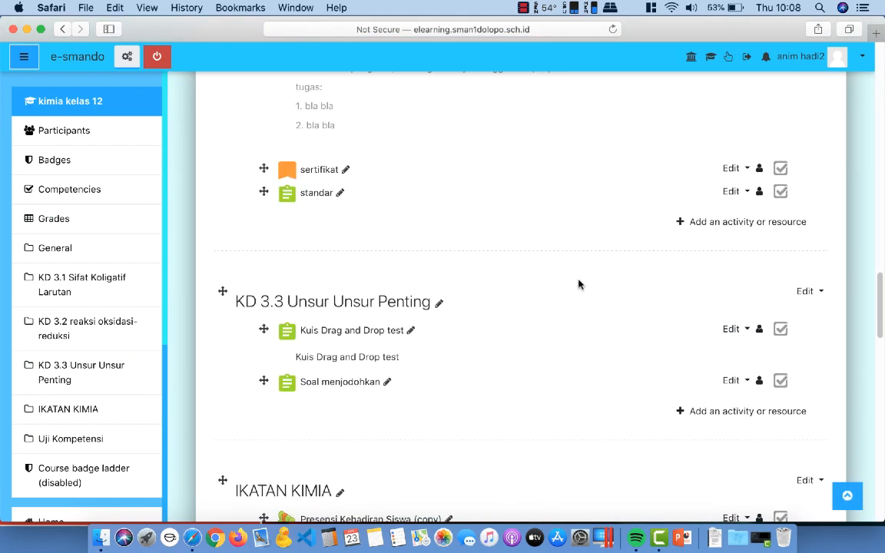
pyautogui.click(357, 384)
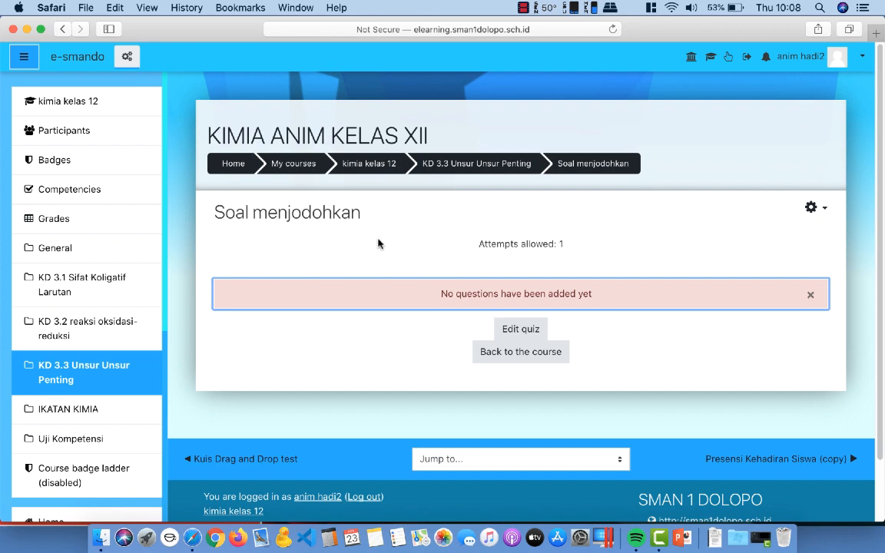
pyautogui.click(509, 329)
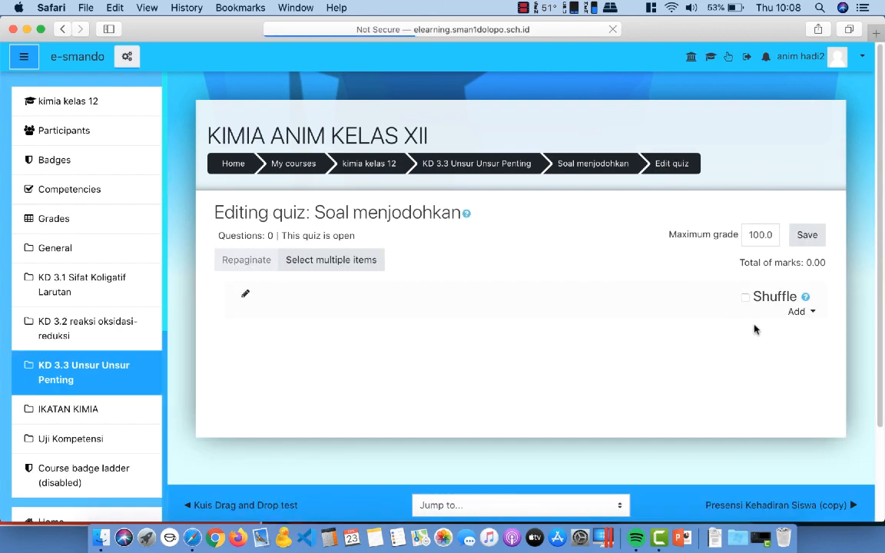
# Add "Imported question q1-10" and "Imported question q11-20" from the question bank category "soal sejarah menjodohkan" to the quiz.
pyautogui.click(809, 318)
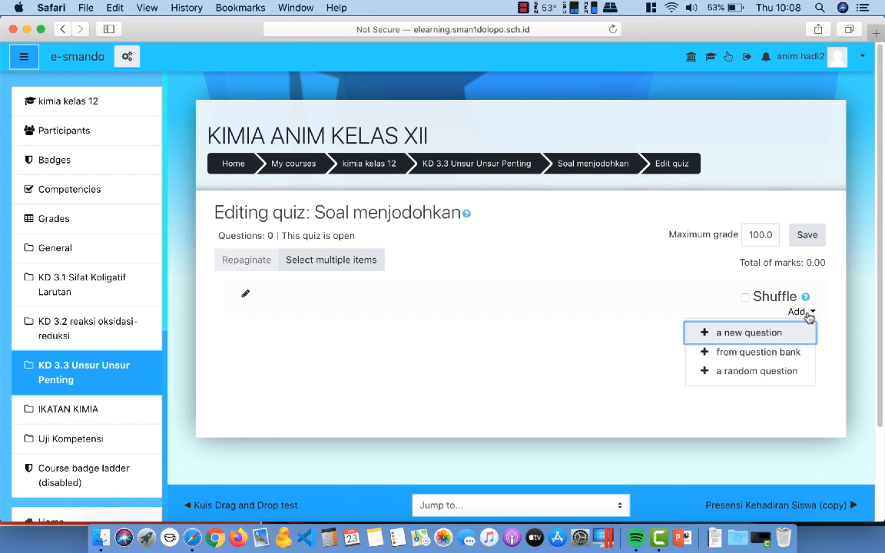
pyautogui.click(766, 355)
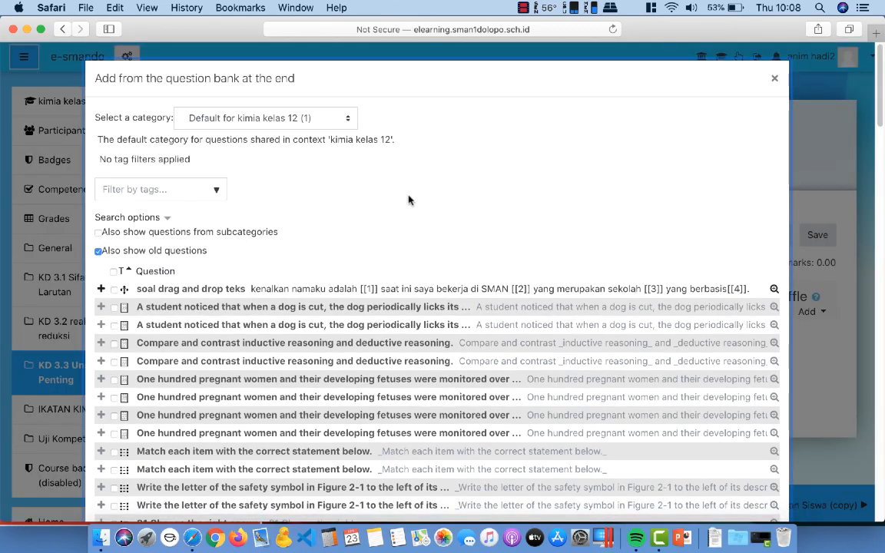
pyautogui.click(345, 124)
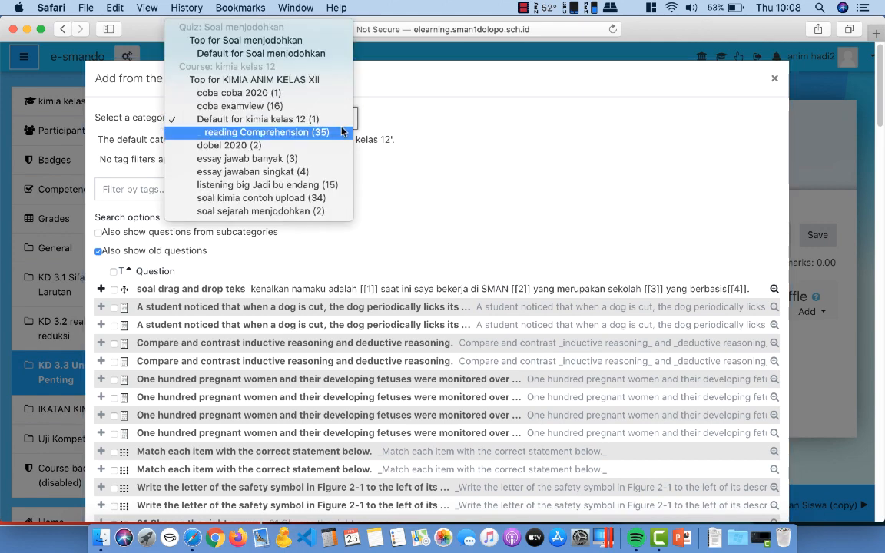
pyautogui.click(305, 211)
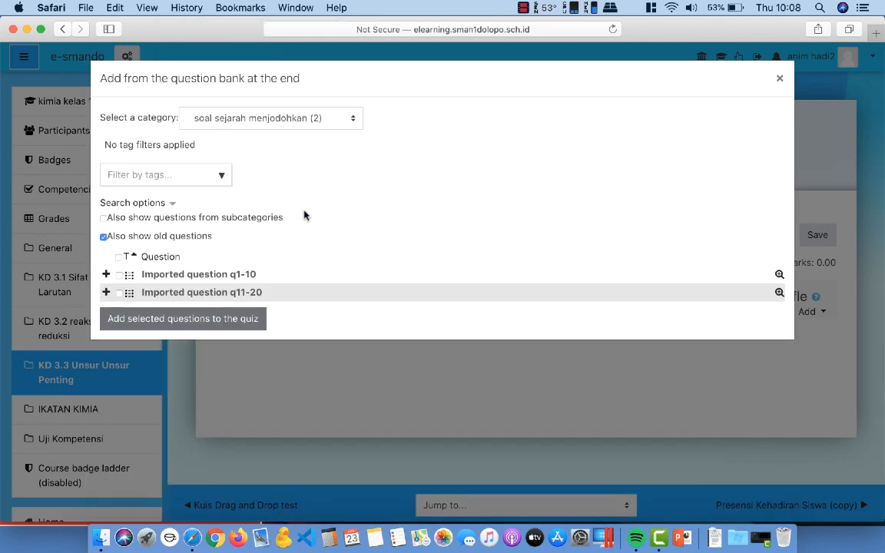
pyautogui.click(119, 276)
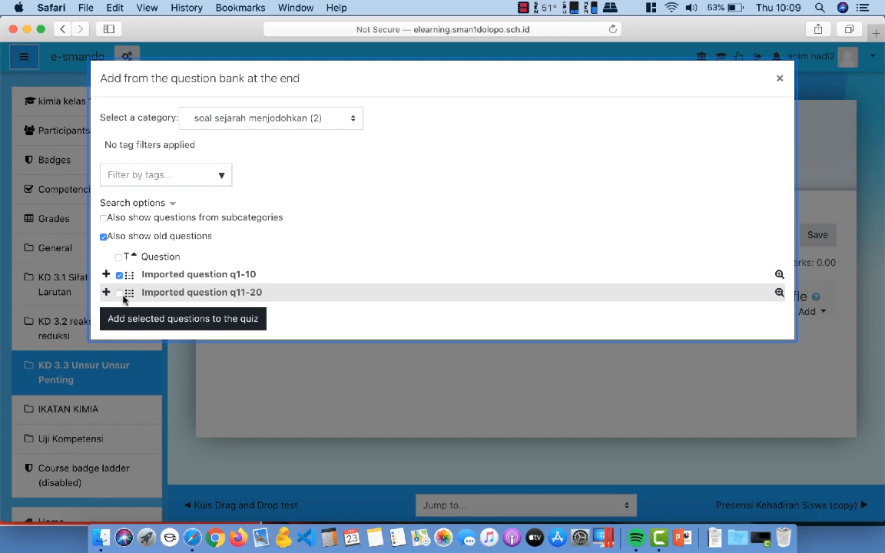
pyautogui.click(120, 294)
pyautogui.click(189, 322)
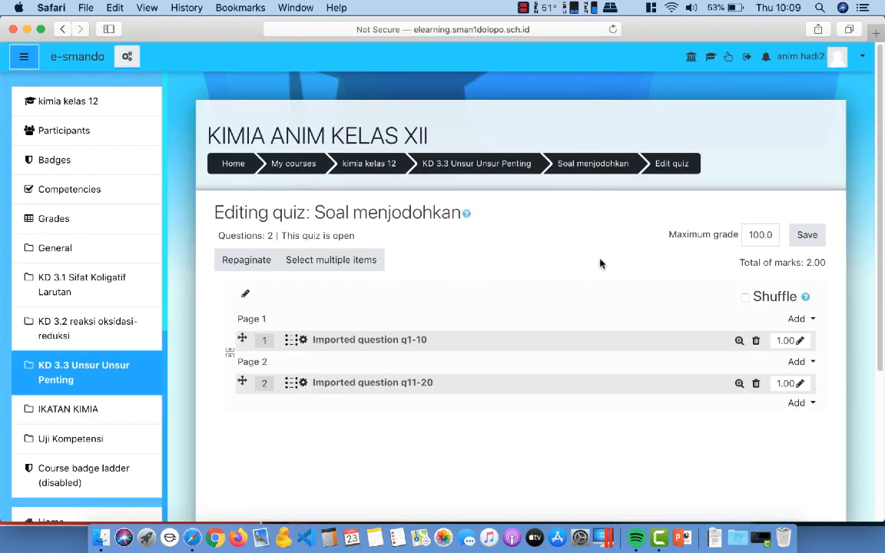
# Turn on question shuffling for the quiz and save the maximum grade of 100.
pyautogui.scroll(-2, 601, 264)
pyautogui.scroll(-2, 601, 263)
pyautogui.scroll(3, 601, 263)
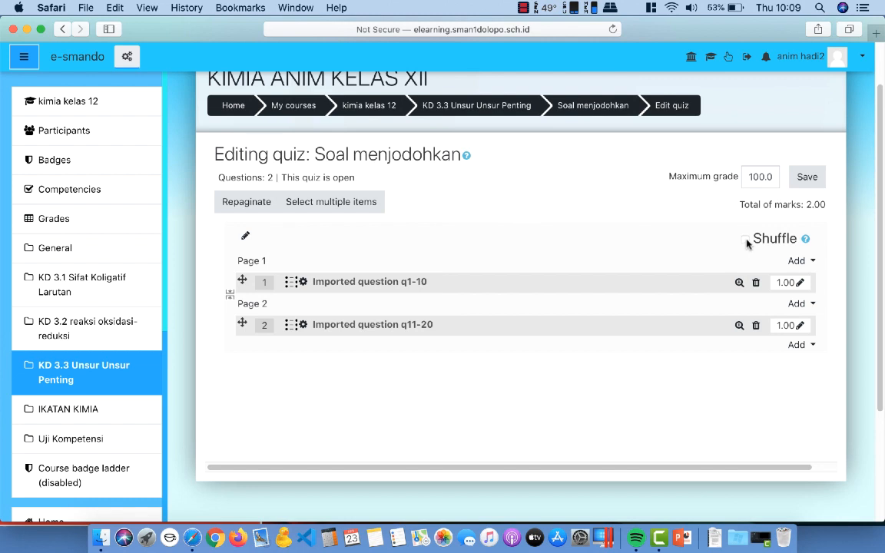
pyautogui.click(807, 182)
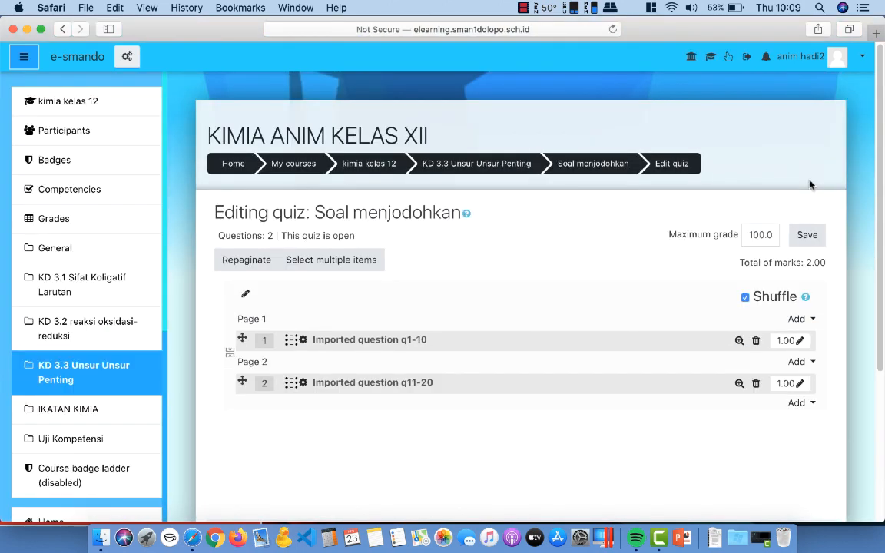
pyautogui.scroll(-4, 555, 248)
pyautogui.scroll(4, 555, 248)
# Go back to the KD 3.3 Unsur Unsur Penting section, reopen the "Soal menjodohkan" quiz and start a preview attempt.
pyautogui.click(474, 163)
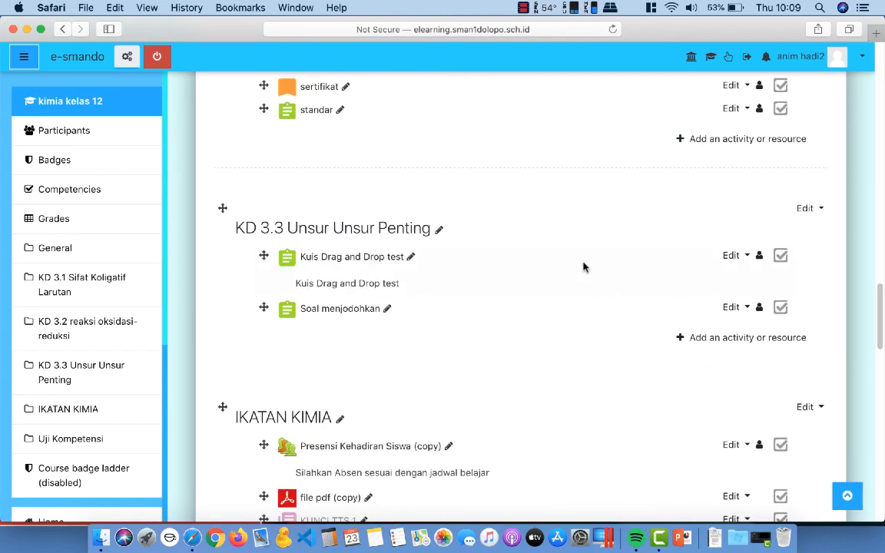
pyautogui.click(334, 311)
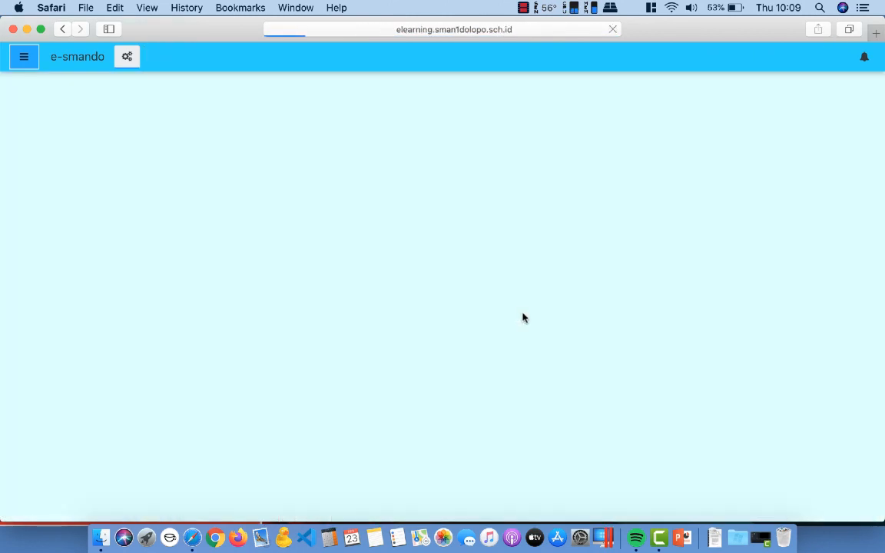
pyautogui.click(530, 299)
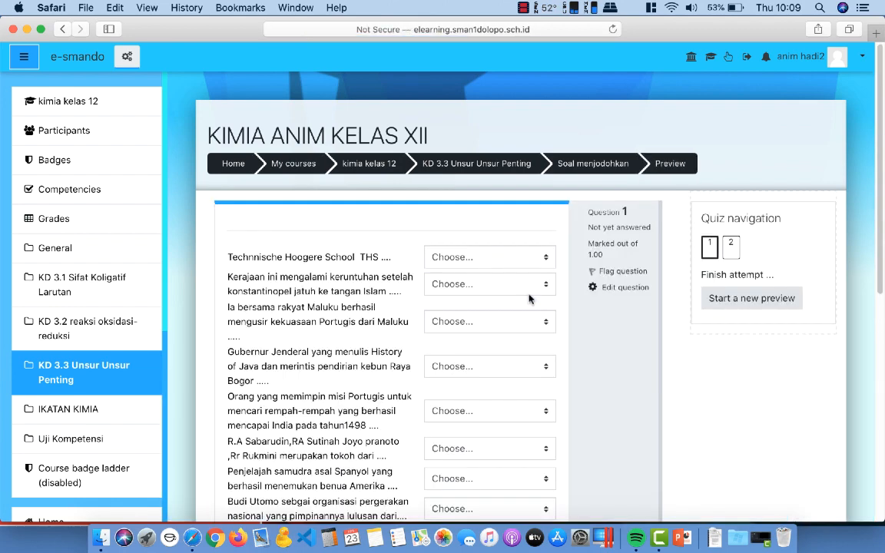
# Answer the first four items of question 1 with Sultan Baabullah, Calcuta, Snouck Hurgronje and Vasco da Gama.
pyautogui.scroll(-10, 587, 300)
pyautogui.scroll(10, 584, 306)
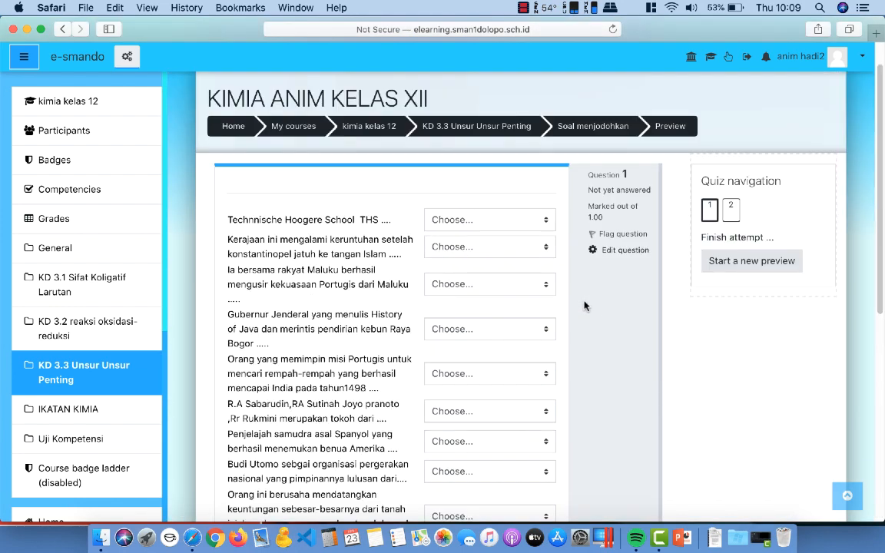
pyautogui.scroll(-3, 584, 306)
pyautogui.scroll(-5, 584, 306)
pyautogui.scroll(6, 584, 306)
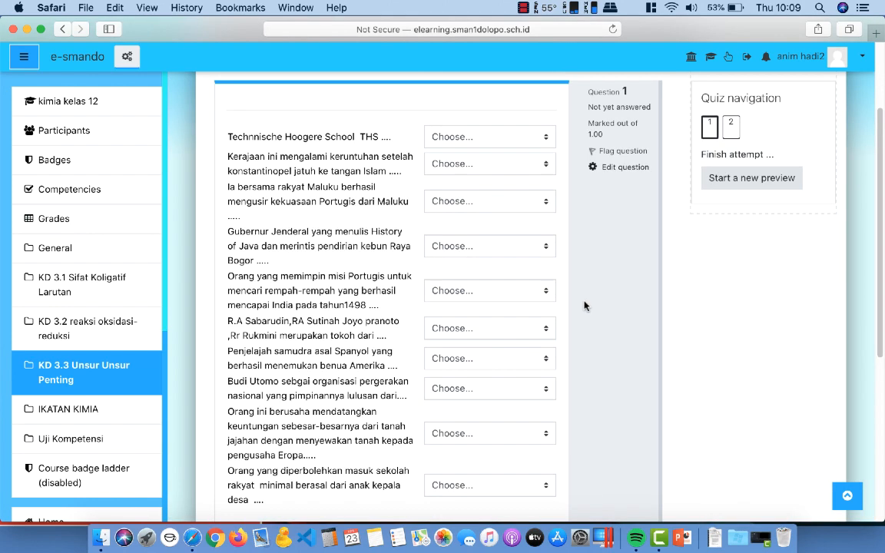
pyautogui.scroll(-1, 584, 306)
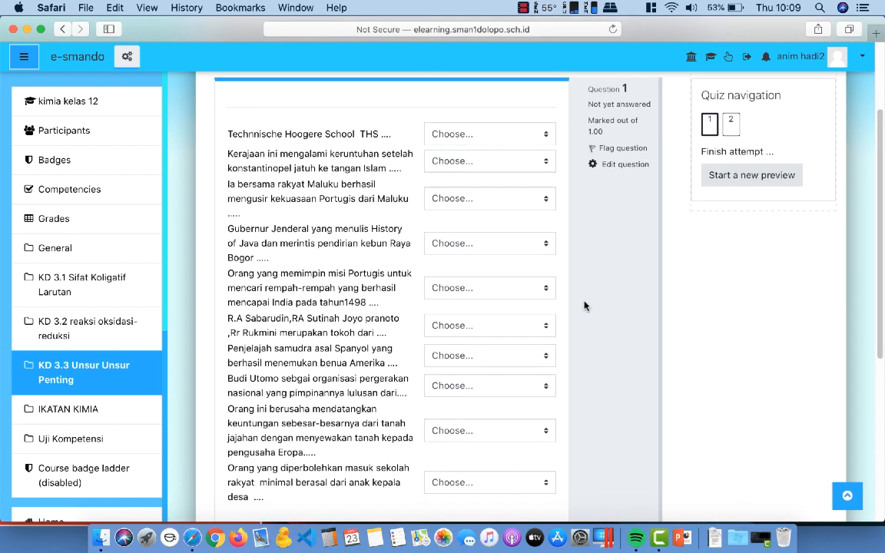
pyautogui.click(546, 136)
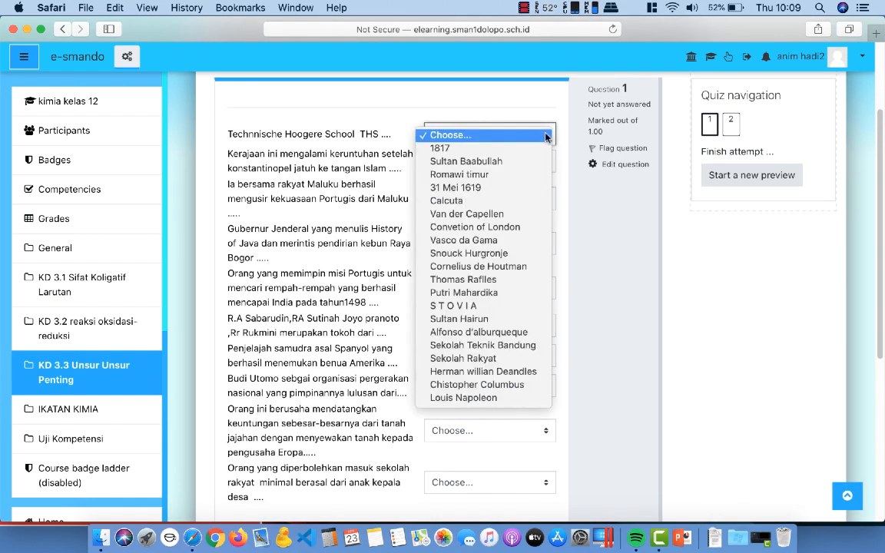
pyautogui.click(476, 162)
pyautogui.click(516, 163)
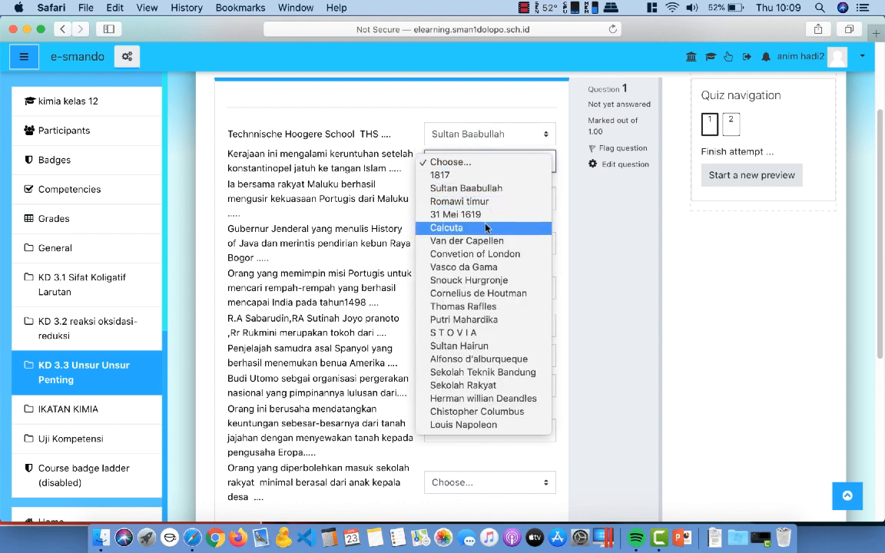
pyautogui.click(516, 225)
pyautogui.click(512, 200)
pyautogui.click(513, 322)
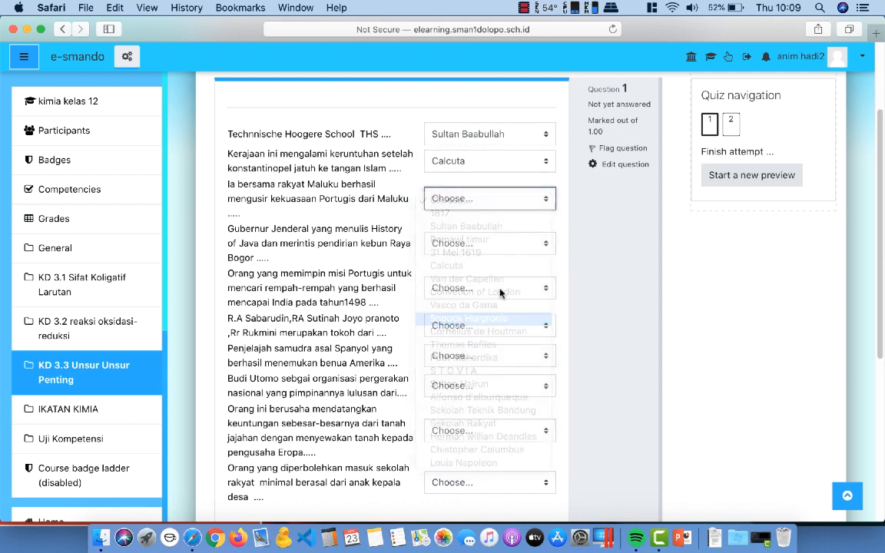
pyautogui.click(505, 254)
pyautogui.click(454, 355)
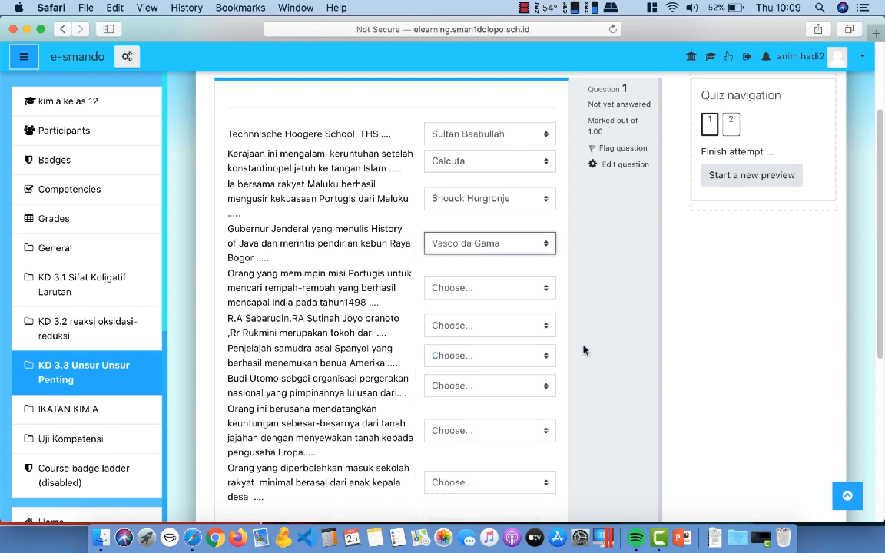
# Hide the course navigation sidebar to widen the question area and look over the matching items of question 1.
pyautogui.scroll(2, 580, 352)
pyautogui.scroll(-3, 580, 352)
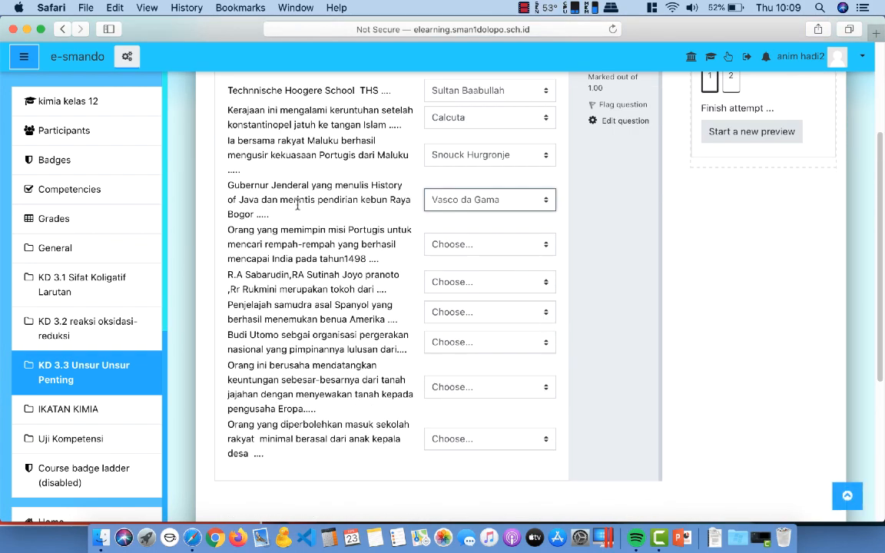
pyautogui.click(24, 56)
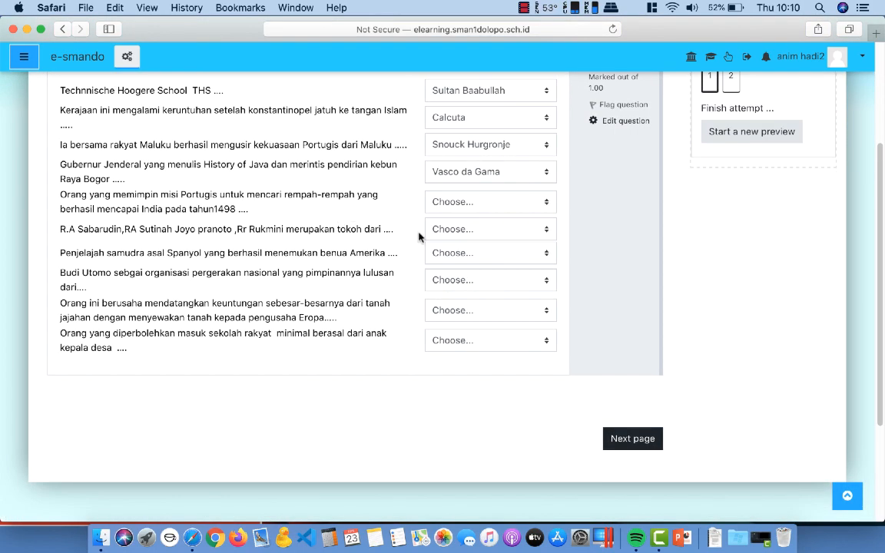
pyautogui.scroll(1, 488, 257)
pyautogui.scroll(-4, 488, 257)
pyautogui.scroll(8, 488, 257)
pyautogui.scroll(-8, 488, 258)
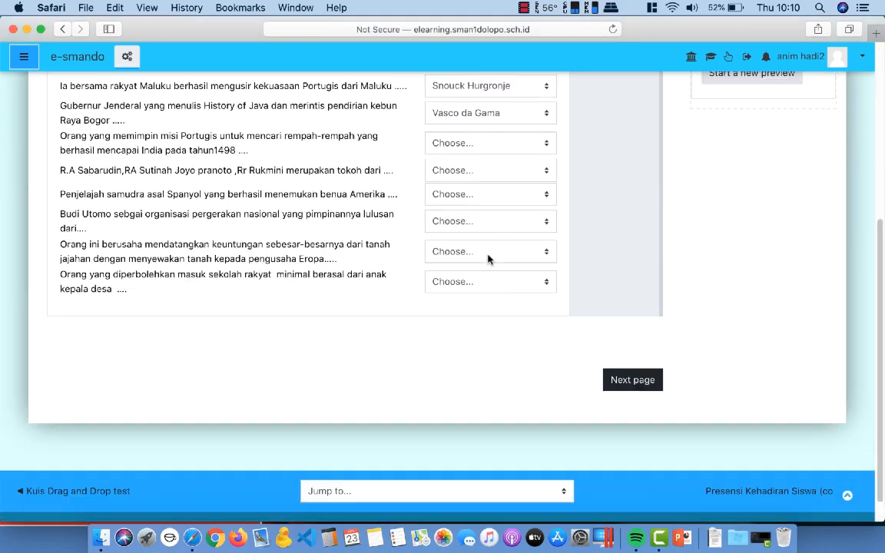
pyautogui.scroll(6, 488, 257)
pyautogui.scroll(-3, 488, 260)
pyautogui.scroll(1, 492, 258)
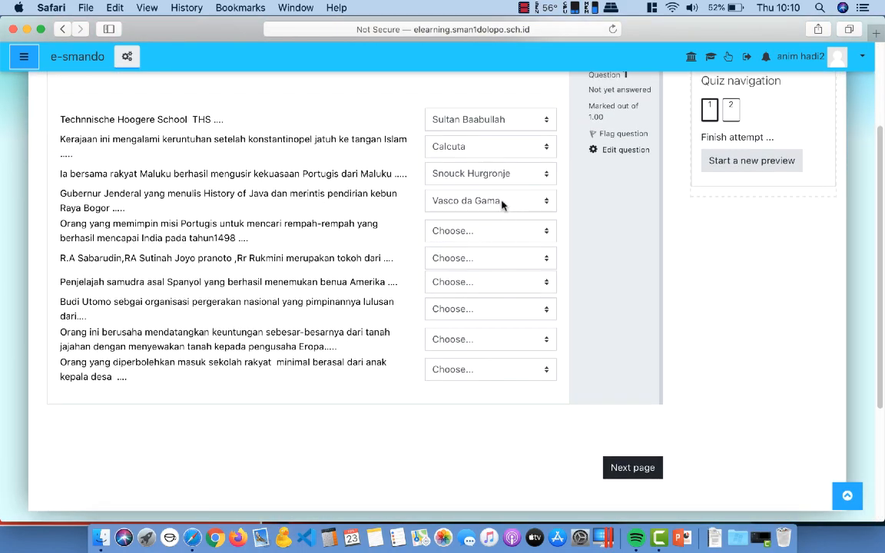
# Set the answers of items four to eight to Putri Mahardika, Van der Capellen, Vasco da Gama, Convetion of London and Convetion of London.
pyautogui.click(502, 202)
pyautogui.click(491, 254)
pyautogui.click(498, 232)
pyautogui.click(497, 311)
pyautogui.click(494, 260)
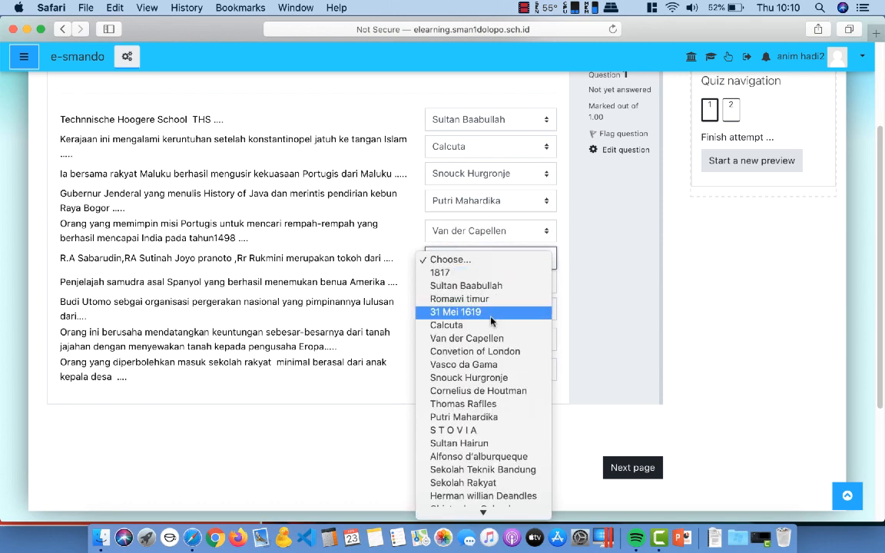
pyautogui.click(490, 373)
pyautogui.click(494, 290)
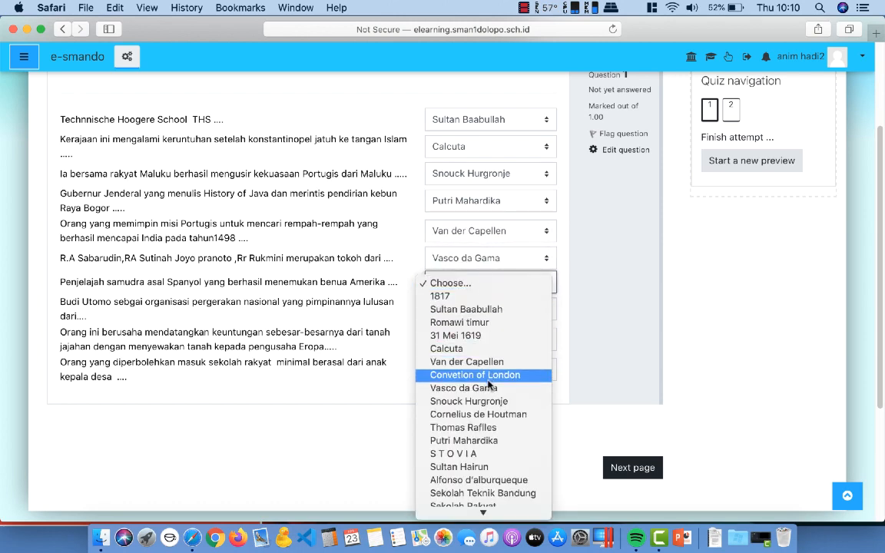
pyautogui.click(475, 375)
pyautogui.click(492, 310)
pyautogui.click(485, 408)
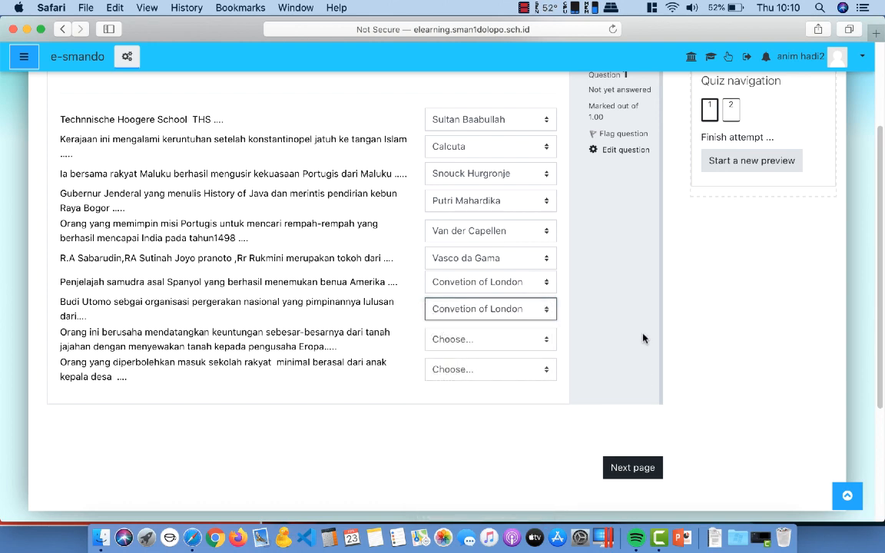
# Continue to the next quiz page and look over the matching items of question 2.
pyautogui.scroll(4, 644, 338)
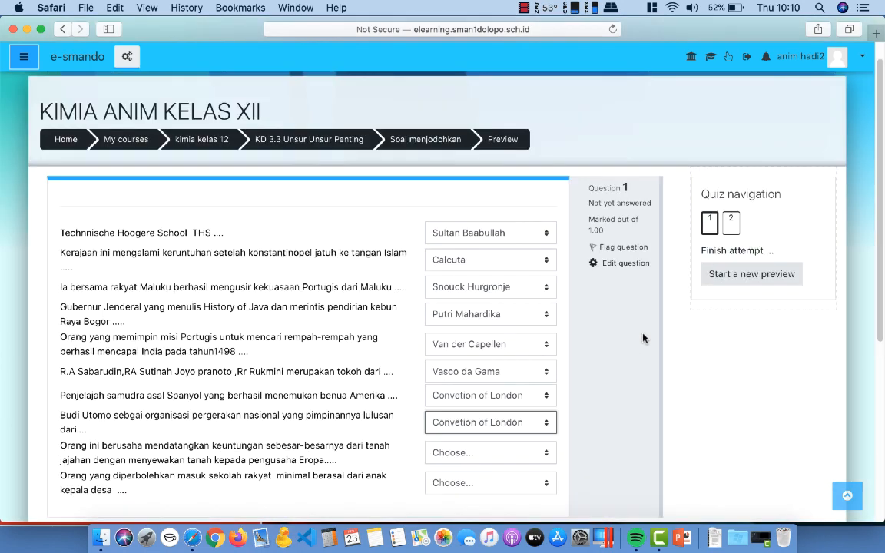
pyautogui.scroll(-8, 644, 338)
pyautogui.click(633, 284)
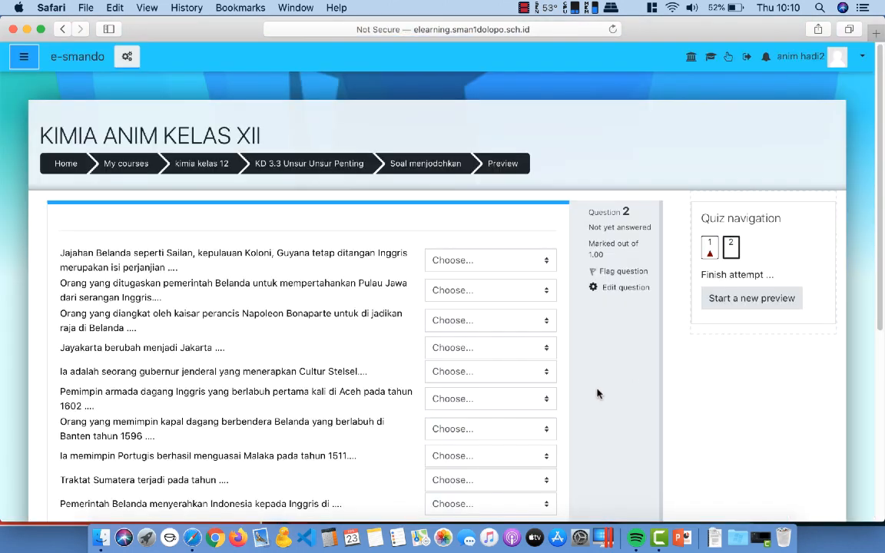
pyautogui.scroll(-3, 599, 394)
pyautogui.scroll(3, 598, 394)
pyautogui.scroll(-8, 598, 394)
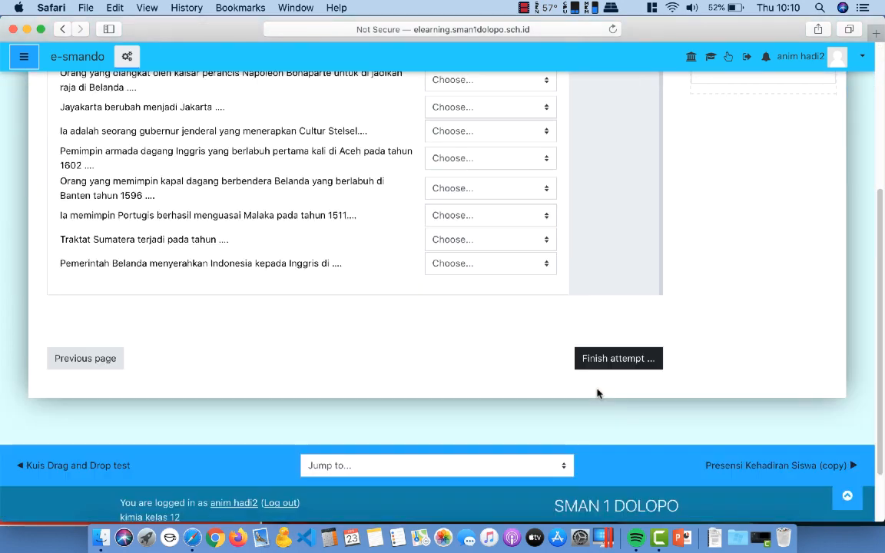
pyautogui.scroll(3, 598, 394)
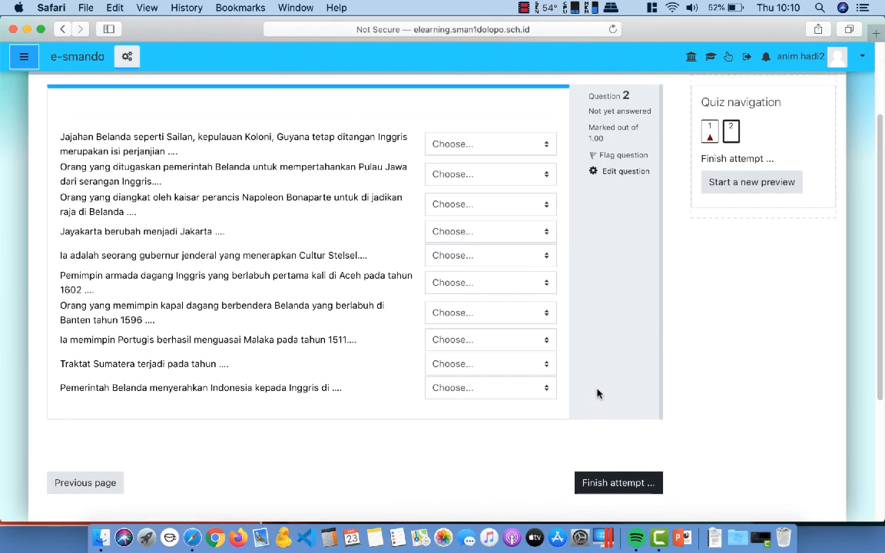
pyautogui.scroll(-1, 598, 393)
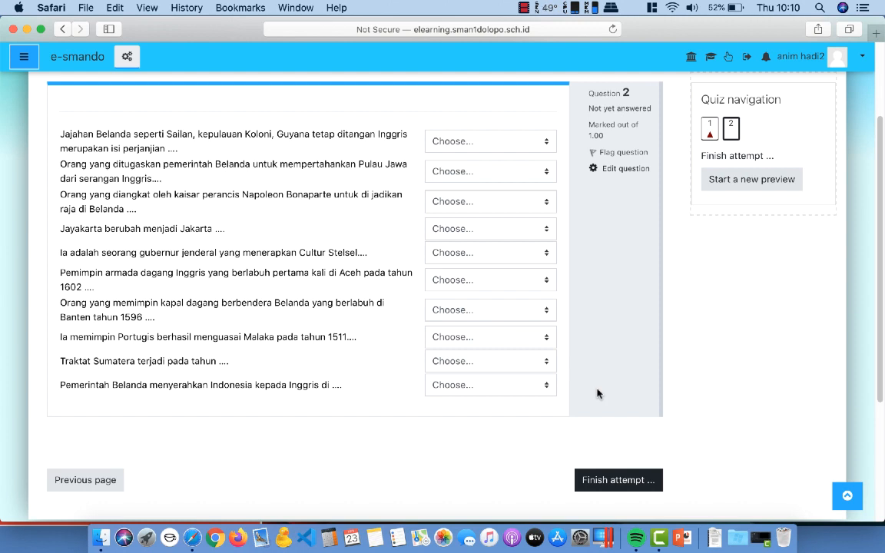
# Answer the sixth item of question 2 with Calcuta and choose an answer for the seventh item.
pyautogui.click(498, 285)
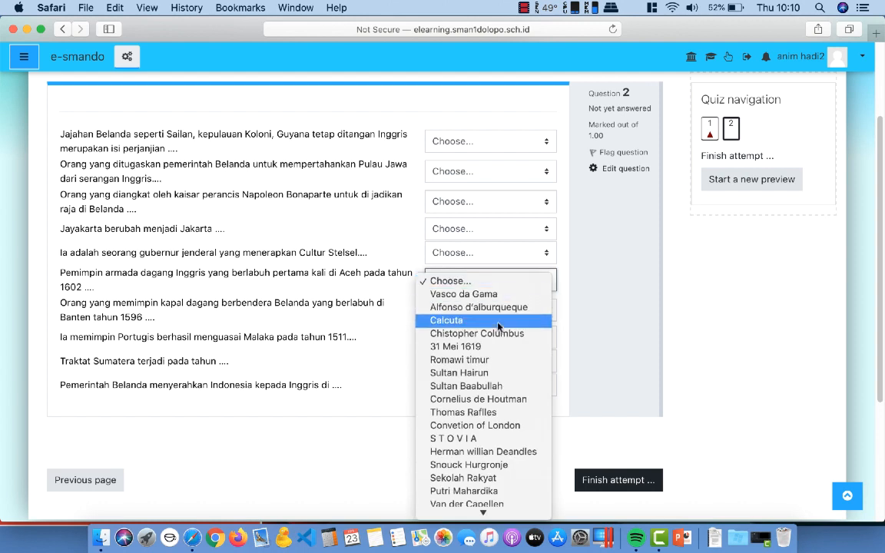
pyautogui.click(498, 321)
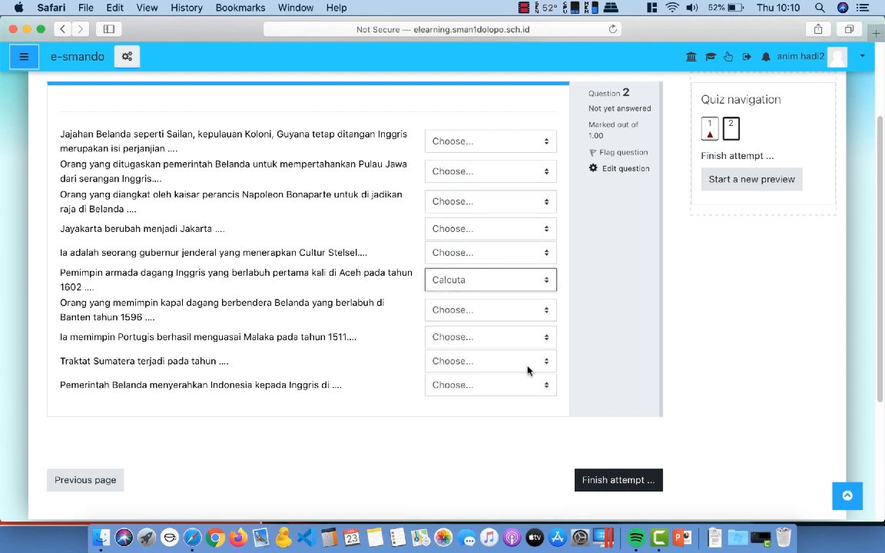
pyautogui.click(514, 314)
pyautogui.click(513, 408)
# Finish the preview attempt, submit all answers with confirmation, and review the attempt's grade and responses.
pyautogui.click(617, 481)
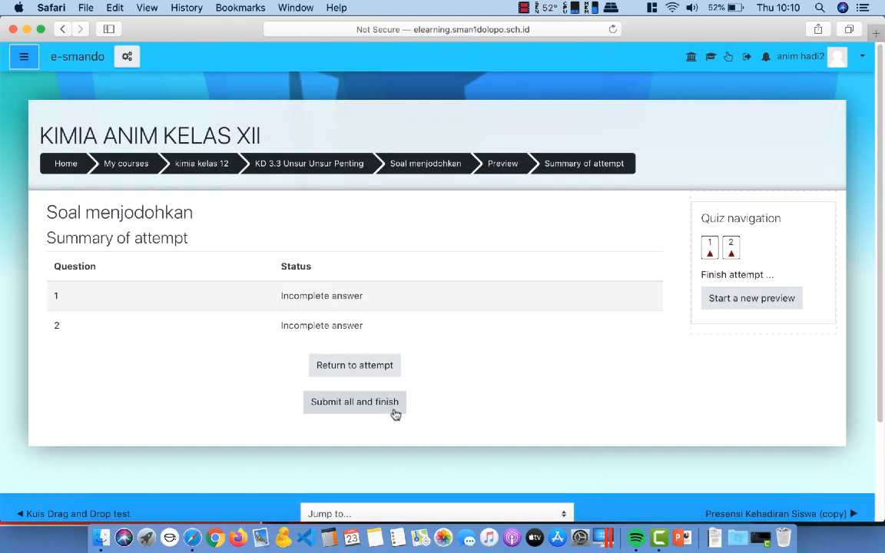
pyautogui.click(398, 409)
pyautogui.click(437, 376)
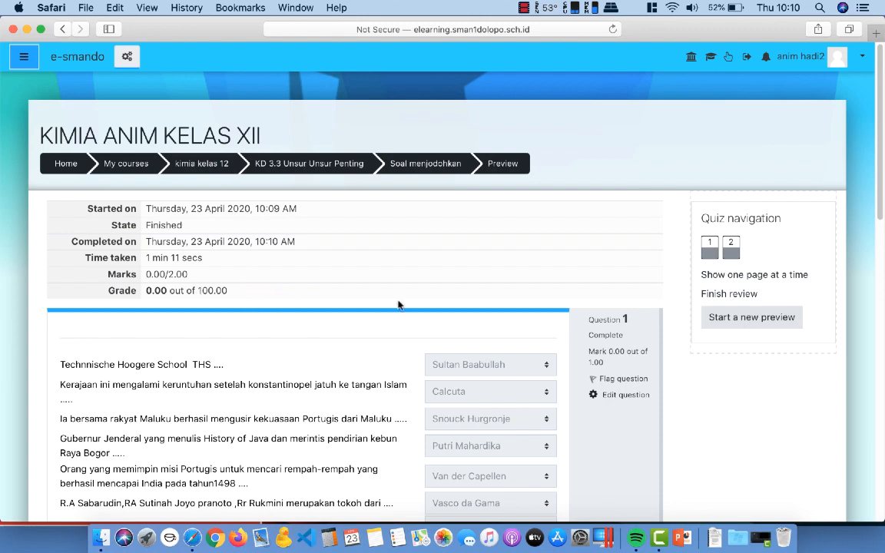
pyautogui.scroll(-10, 398, 305)
pyautogui.scroll(10, 398, 305)
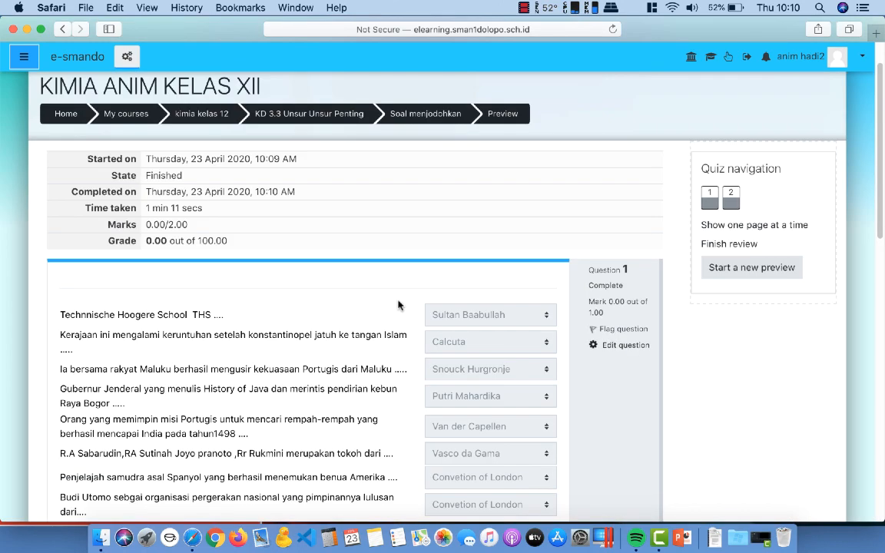